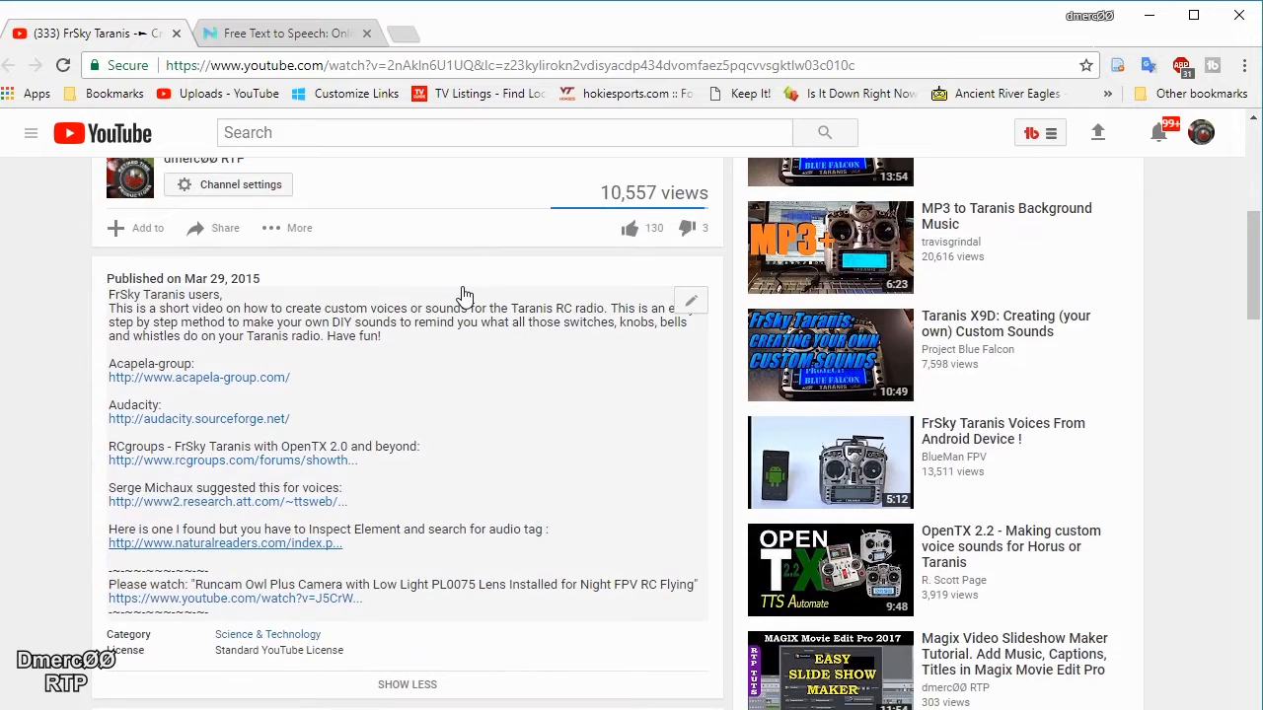
Go from the video's description to the NaturalReader site and open its Online Reader.
scroll(464, 298, "down", 2)
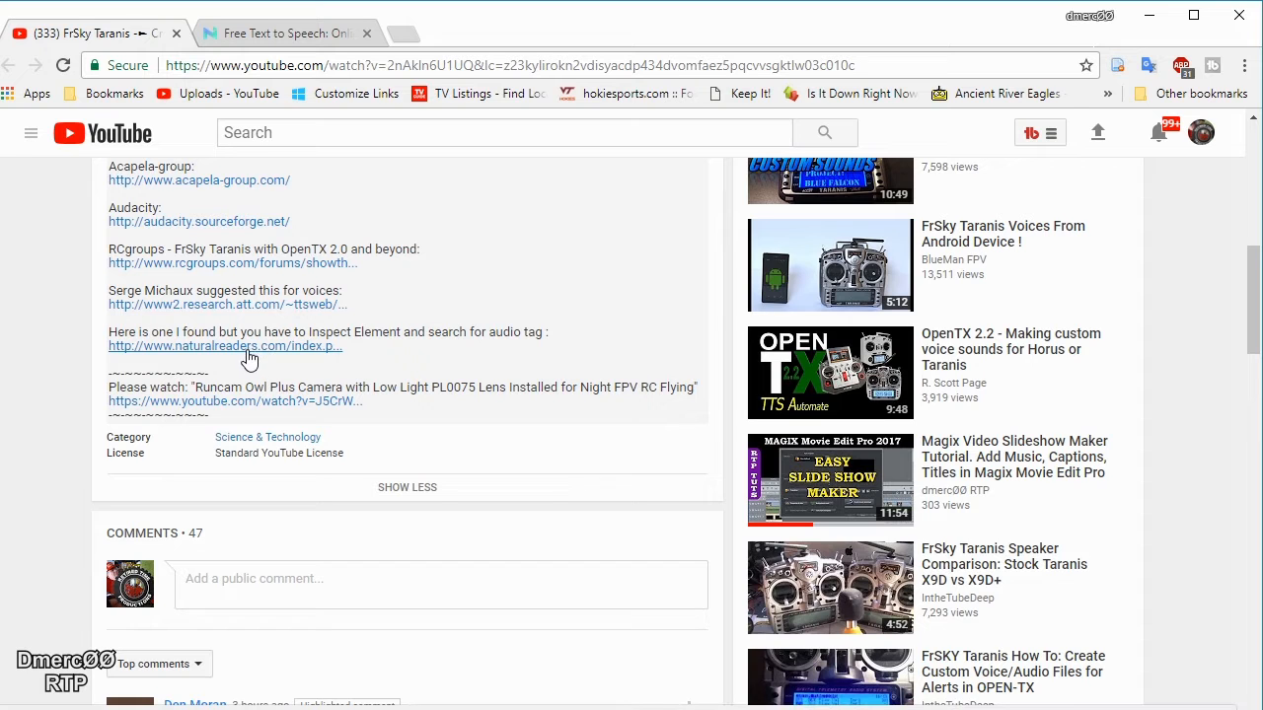
left_click(279, 35)
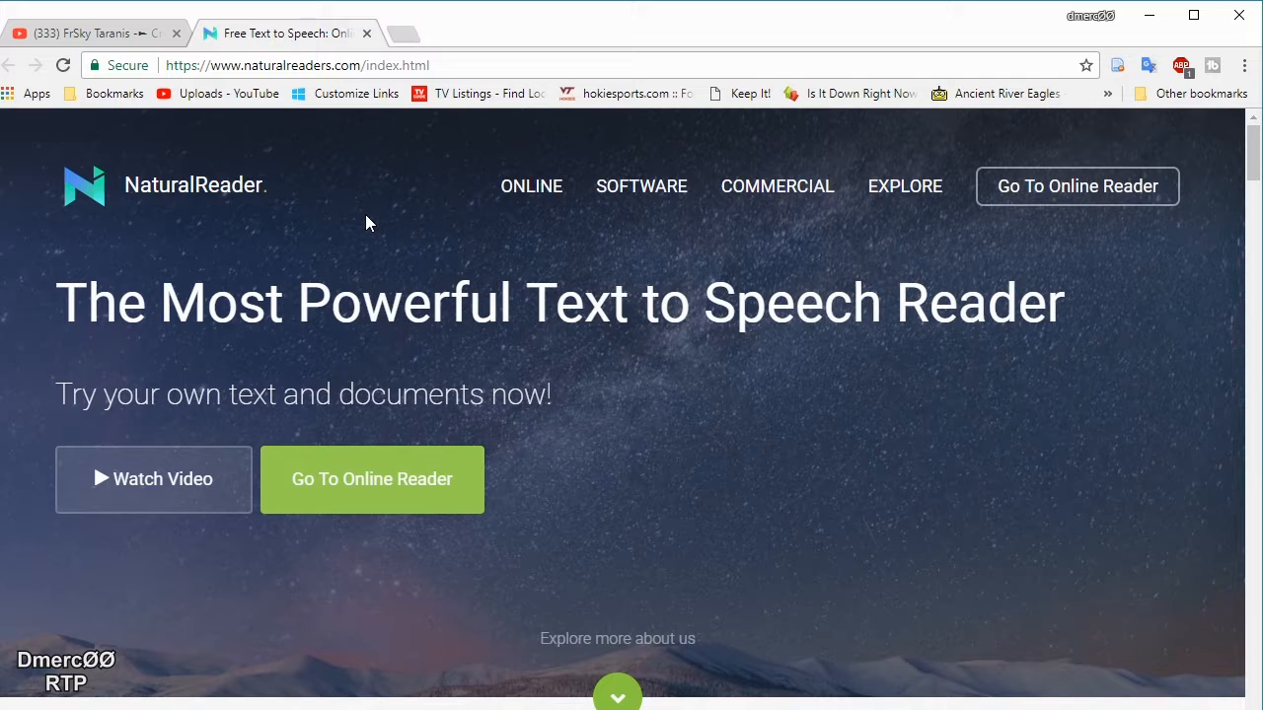
left_click(364, 483)
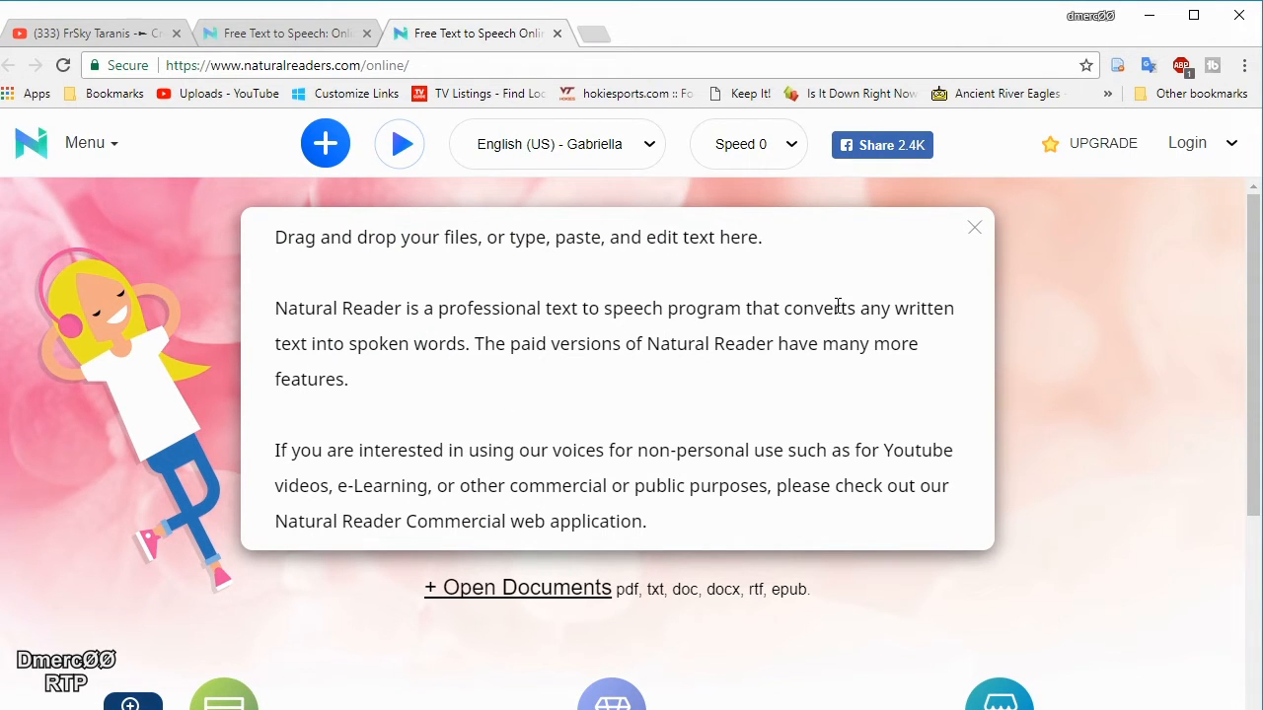
Replace the sample text in the reader with "return to home".
left_click(975, 232)
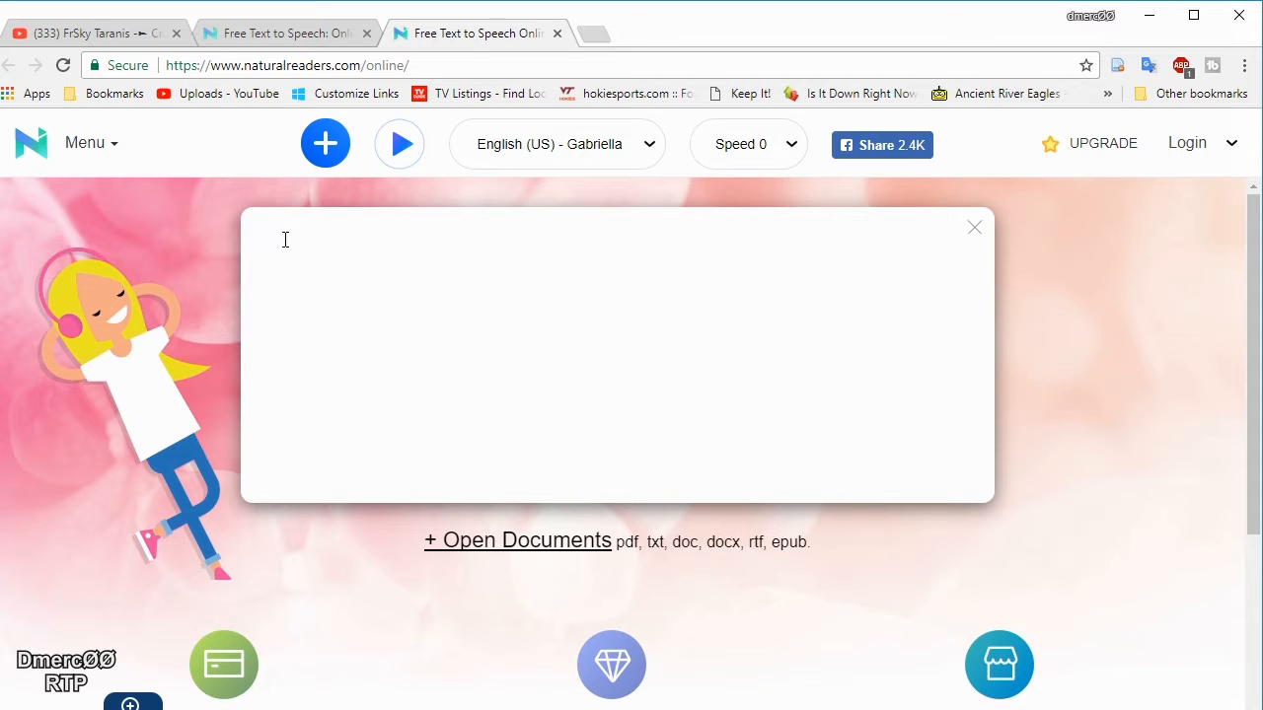
type("return")
type(" jto")
key("BackSpace")
key("BackSpace")
key("BackSpace")
key("BackSpace")
type("to home")
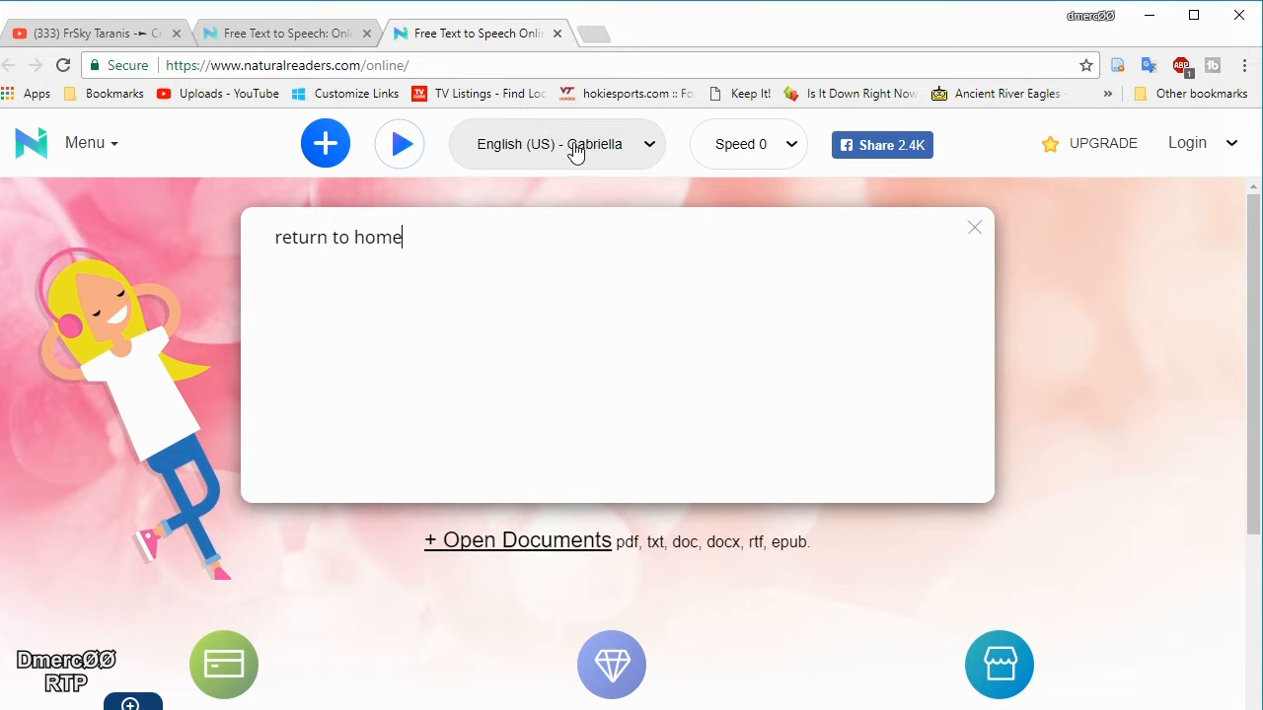
Choose the English (US) - Sharon voice at speed 0 and play the text aloud.
left_click(648, 148)
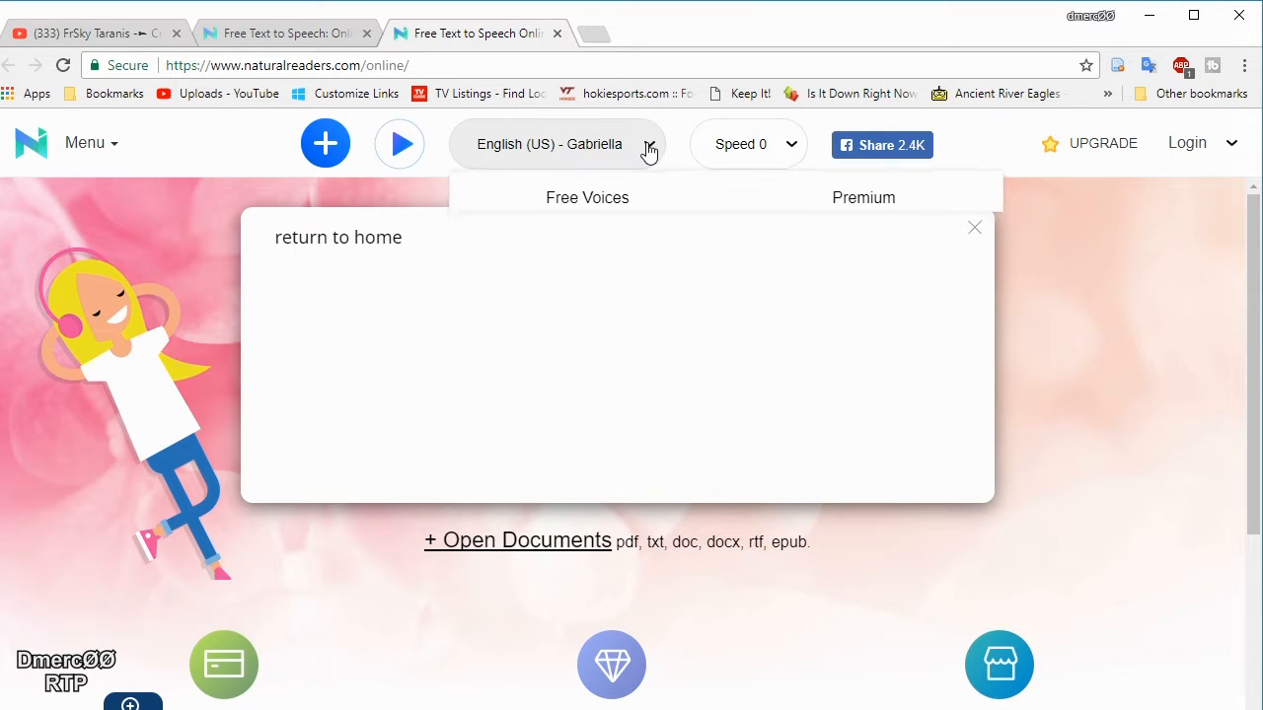
left_click(583, 299)
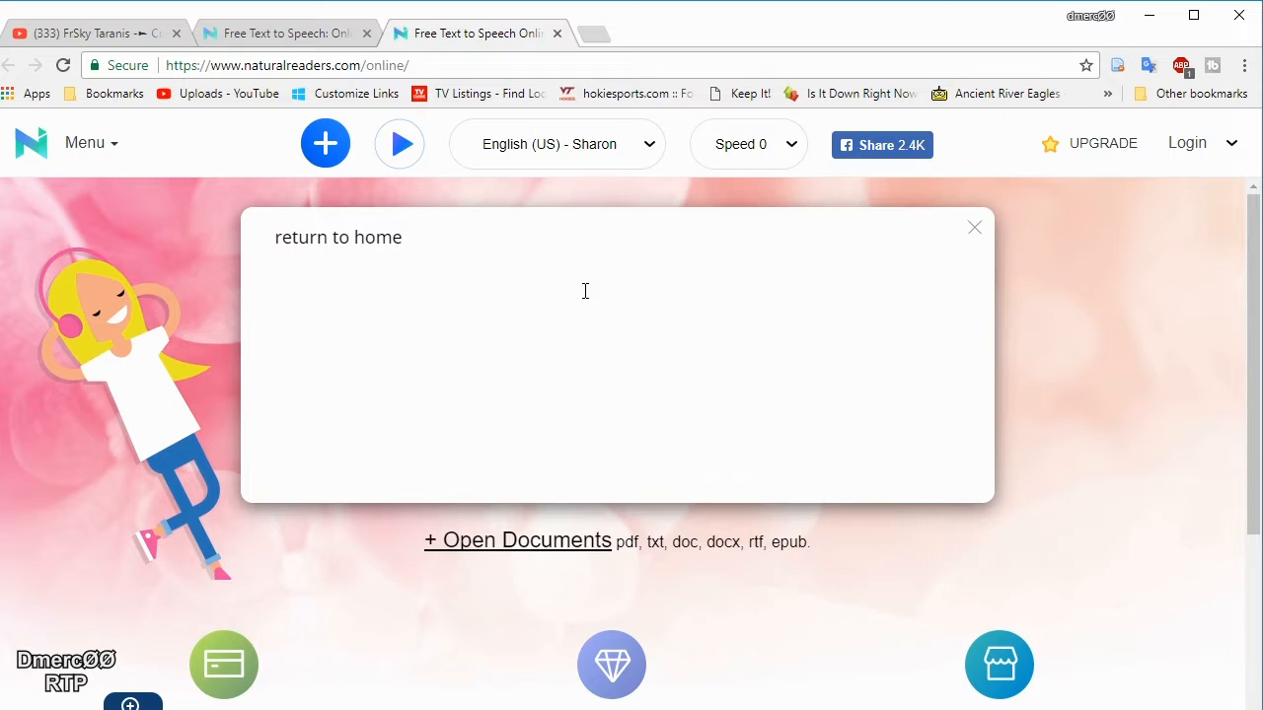
left_click(796, 148)
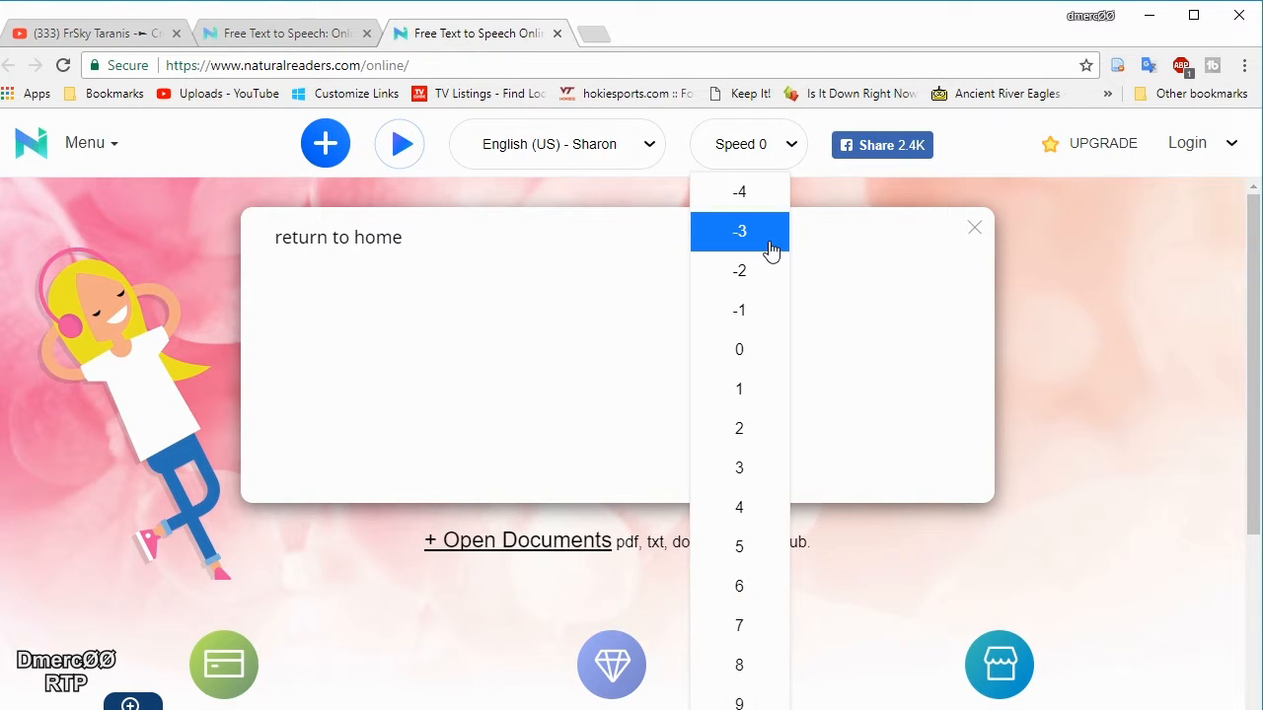
left_click(752, 352)
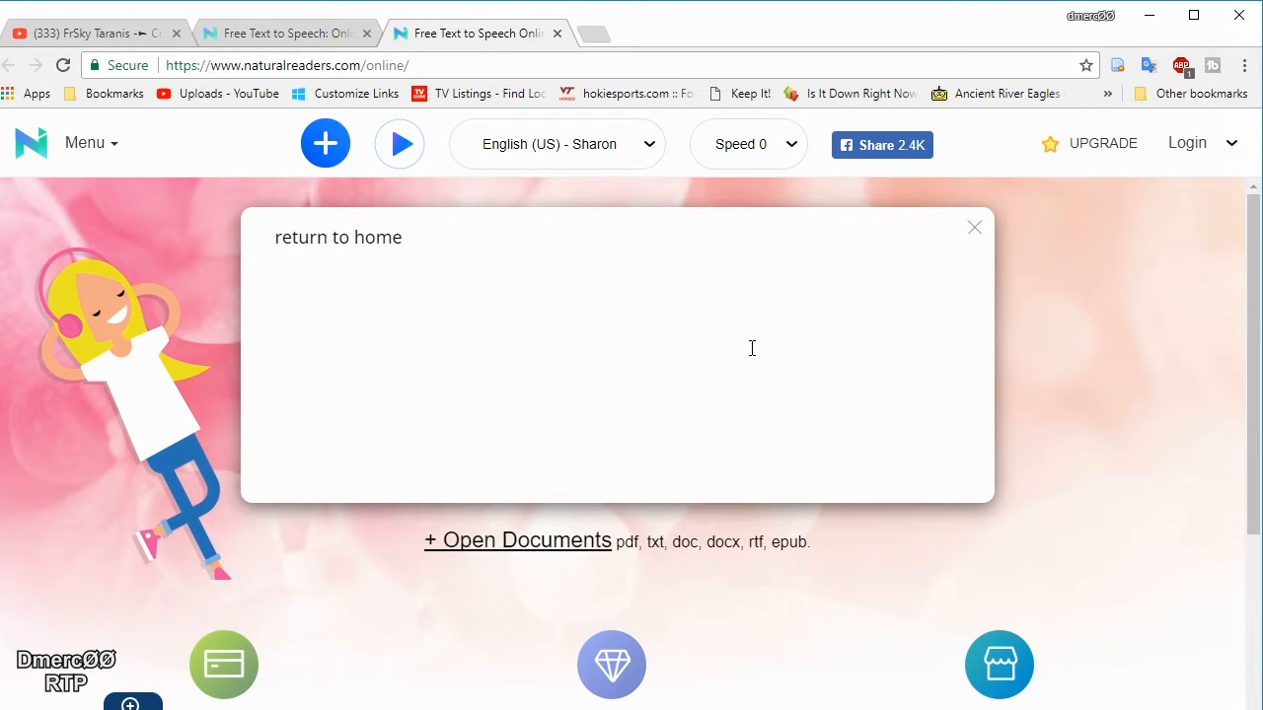
left_click(402, 145)
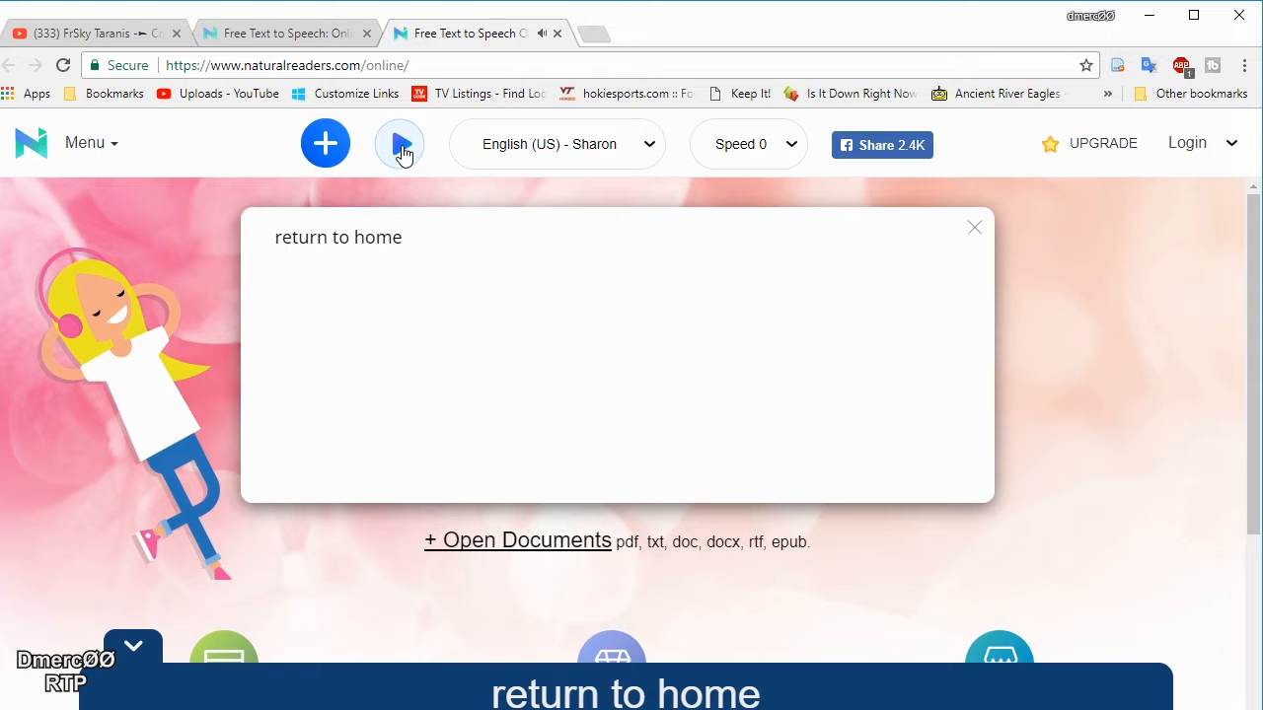
left_click(401, 150)
Inspect the reader's play control and locate the audio element with the blob source in the page code.
right_click(383, 148)
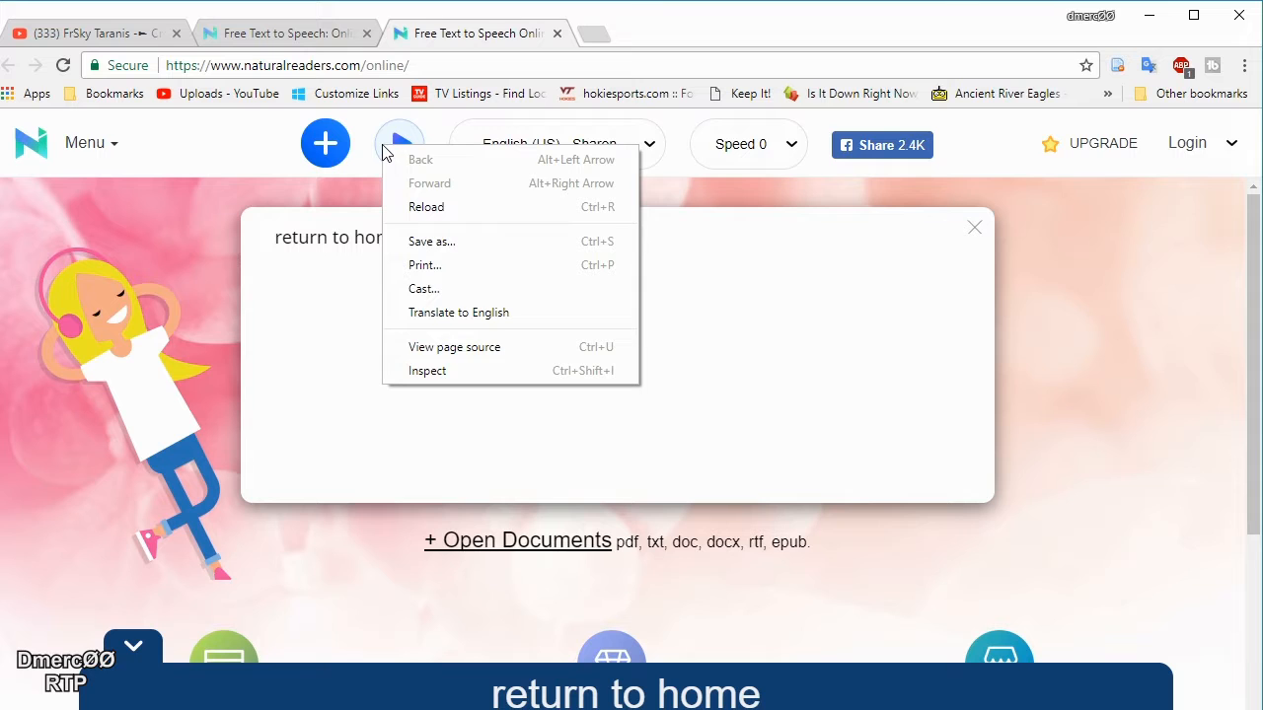
left_click(431, 371)
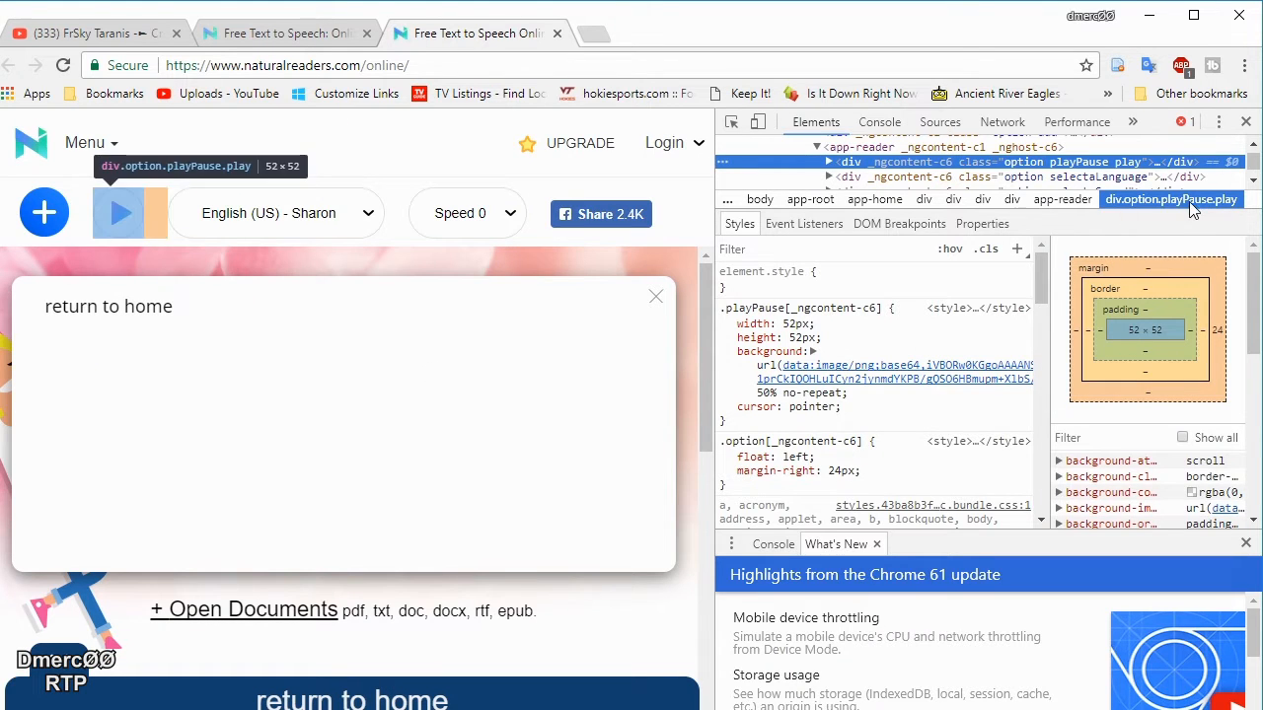
left_click(1253, 185)
left_click(1253, 185)
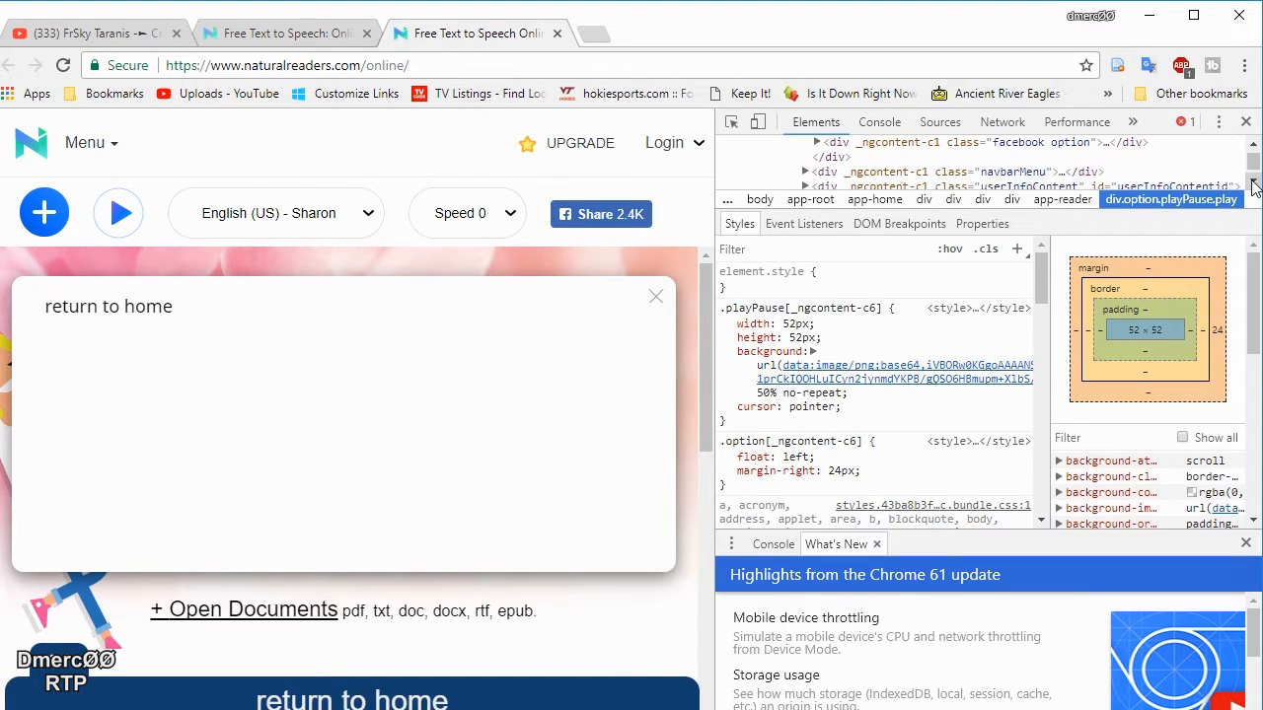
left_click(1253, 186)
left_click(1253, 185)
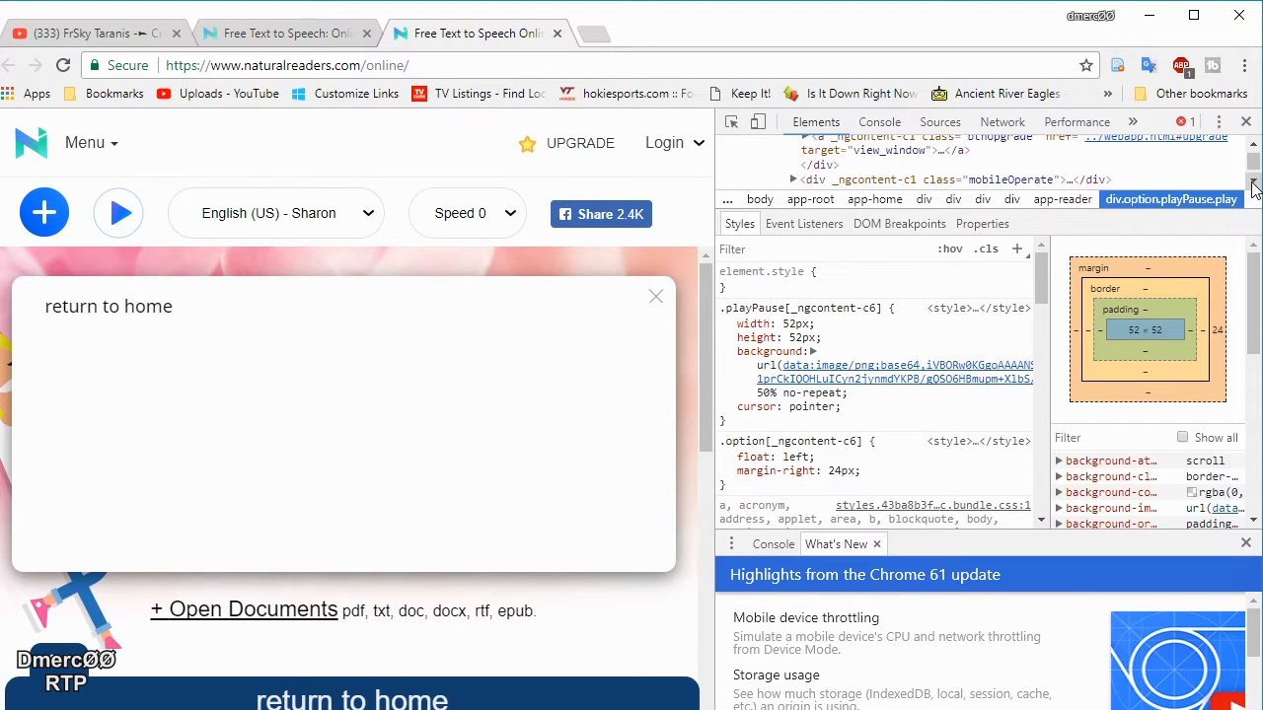
left_click(1253, 185)
left_click(1253, 186)
left_click(1253, 185)
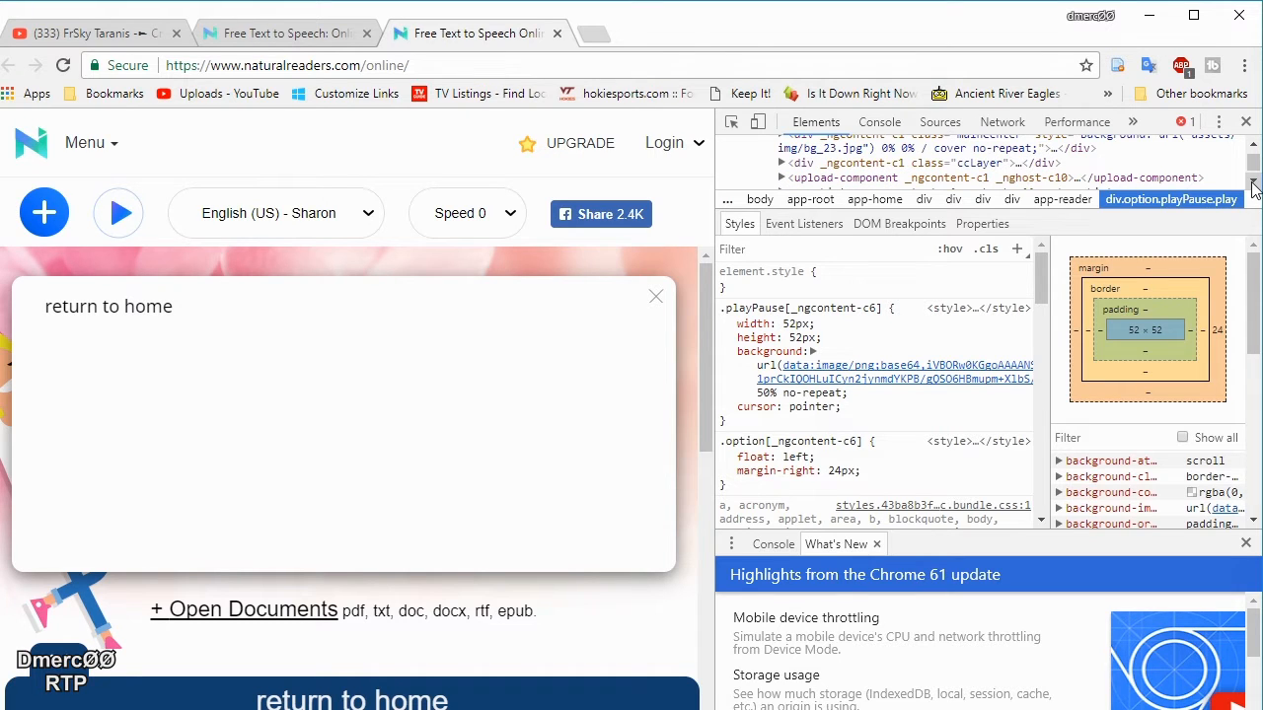
left_click(1253, 185)
left_click(1252, 185)
left_click(1253, 185)
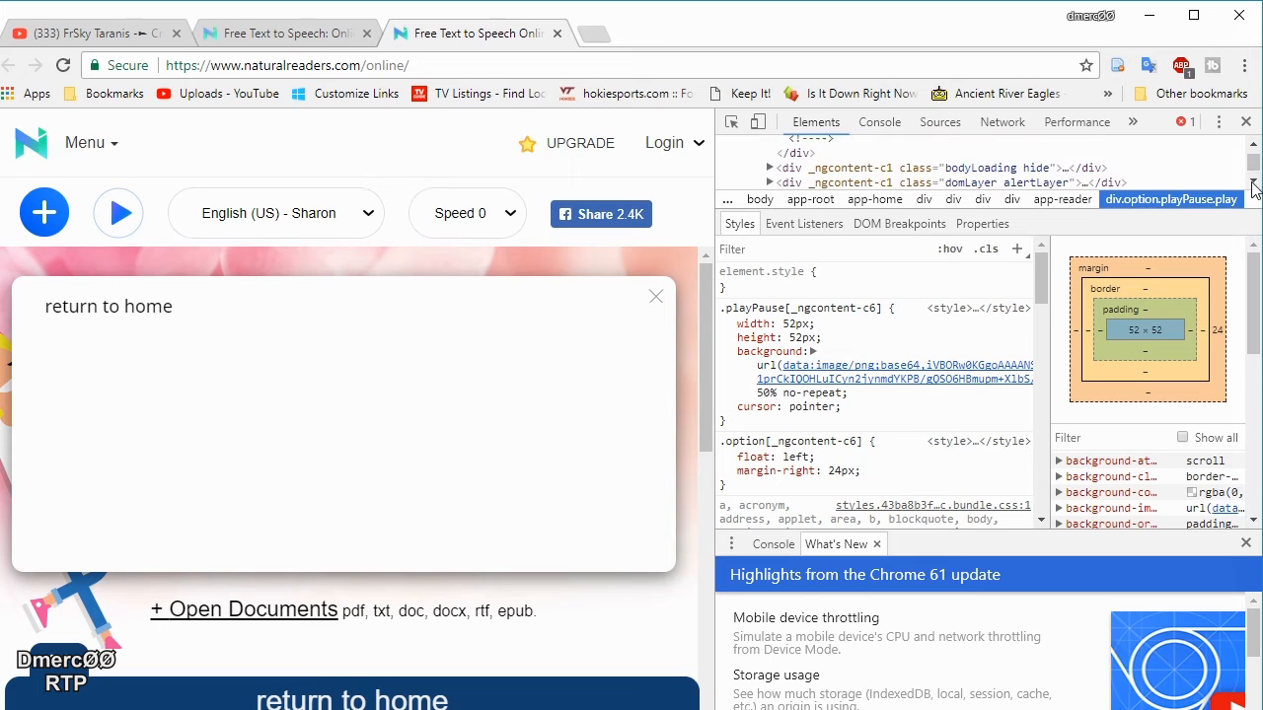
left_click(1253, 185)
left_click(1253, 185)
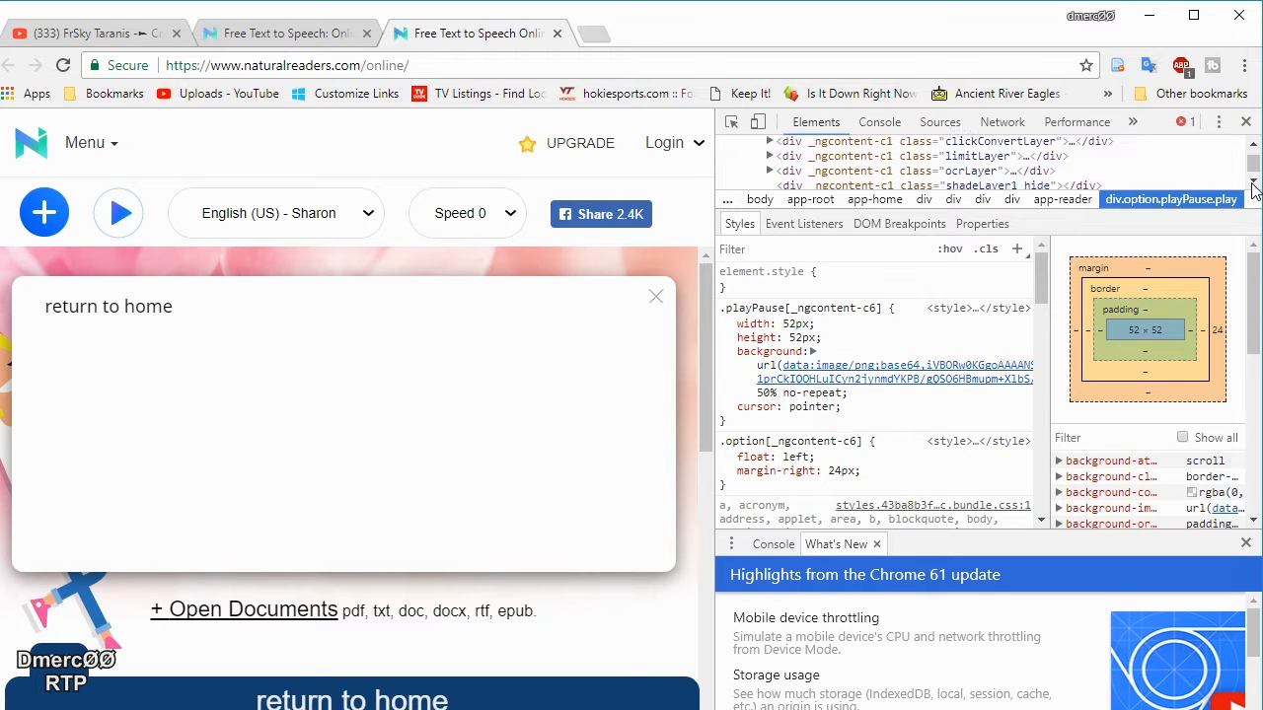
left_click(1253, 185)
left_click(1253, 186)
left_click(1253, 185)
left_click(1253, 186)
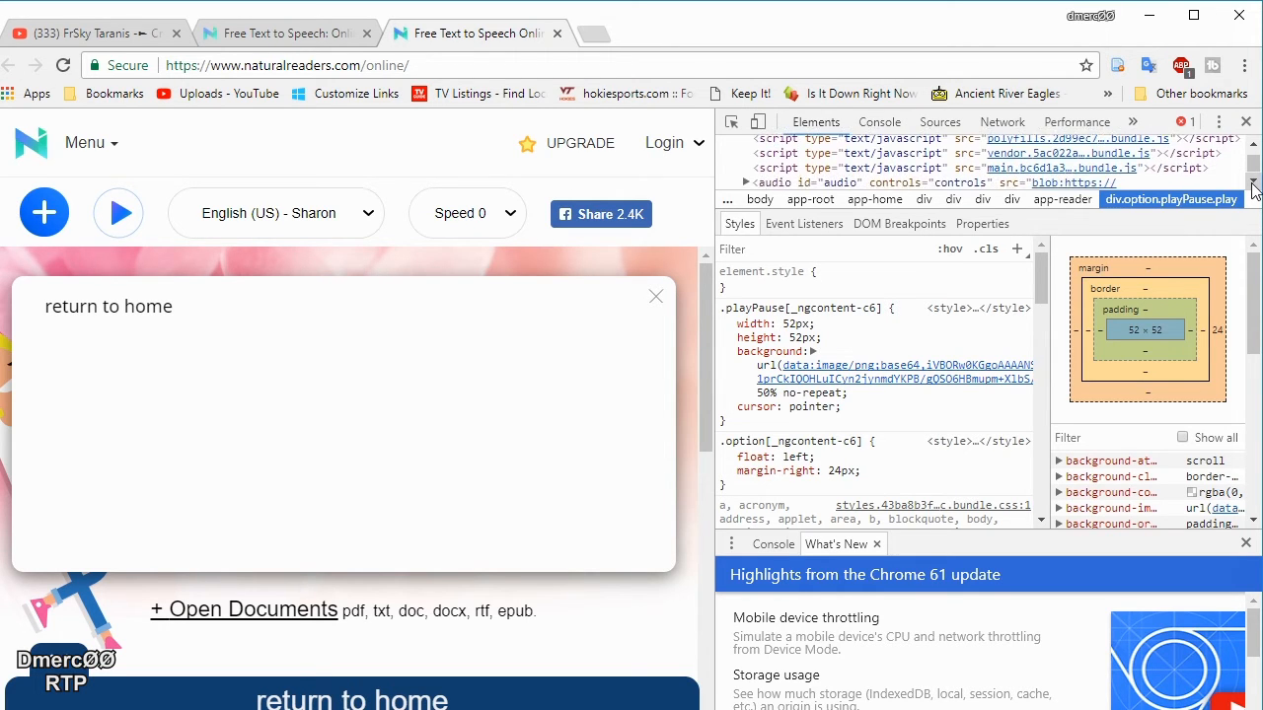
left_click(1253, 186)
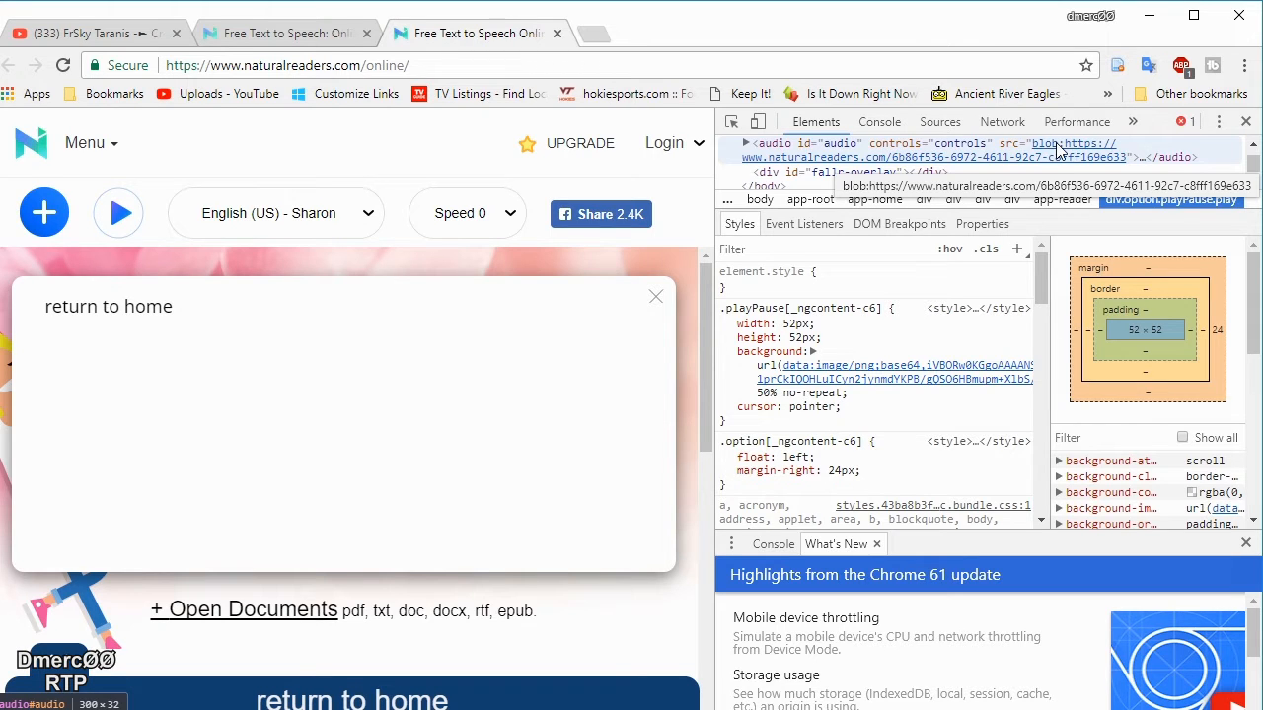
Copy the blob address from the audio element's src attribute.
right_click(1058, 148)
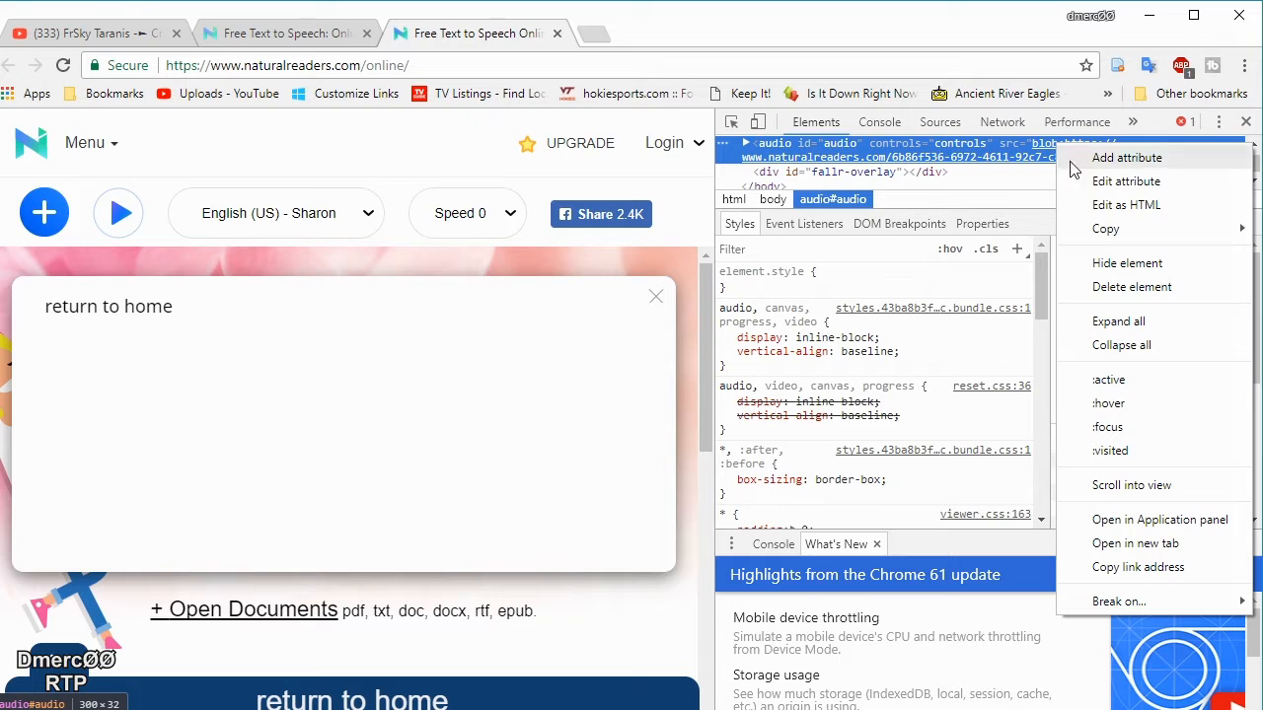
left_click(1126, 182)
key("ctrl+c")
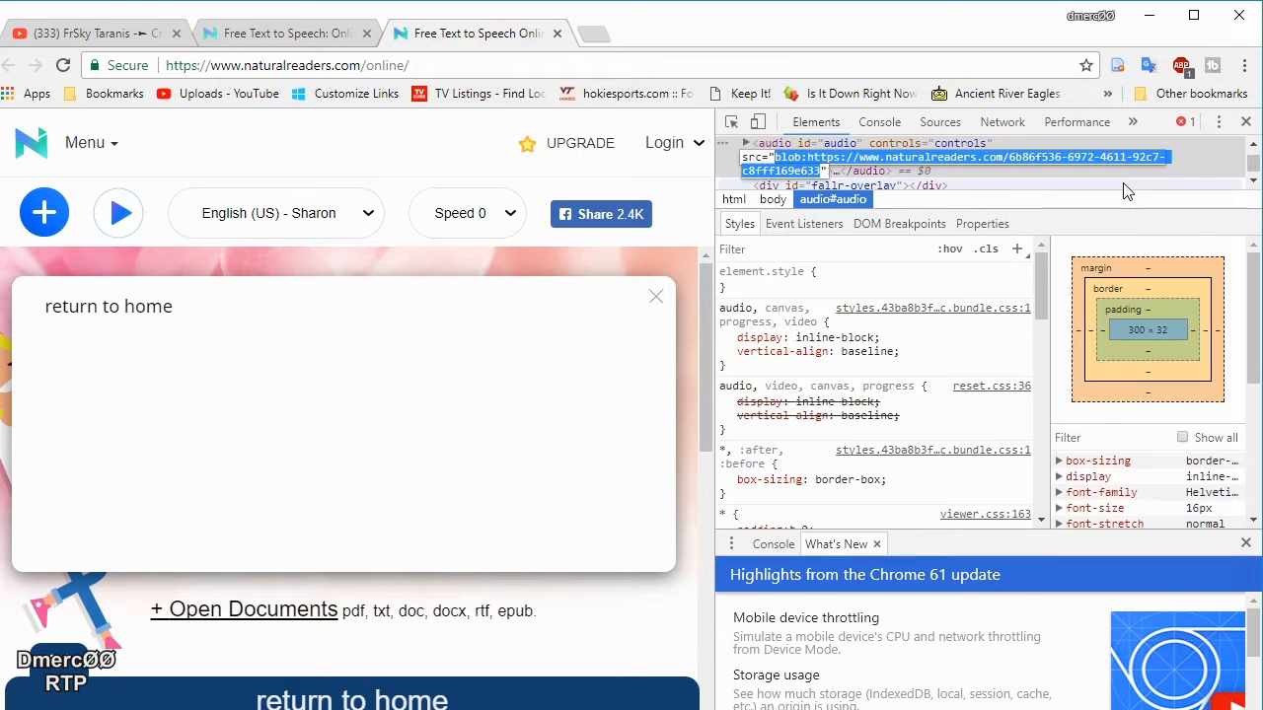
right_click(1022, 155)
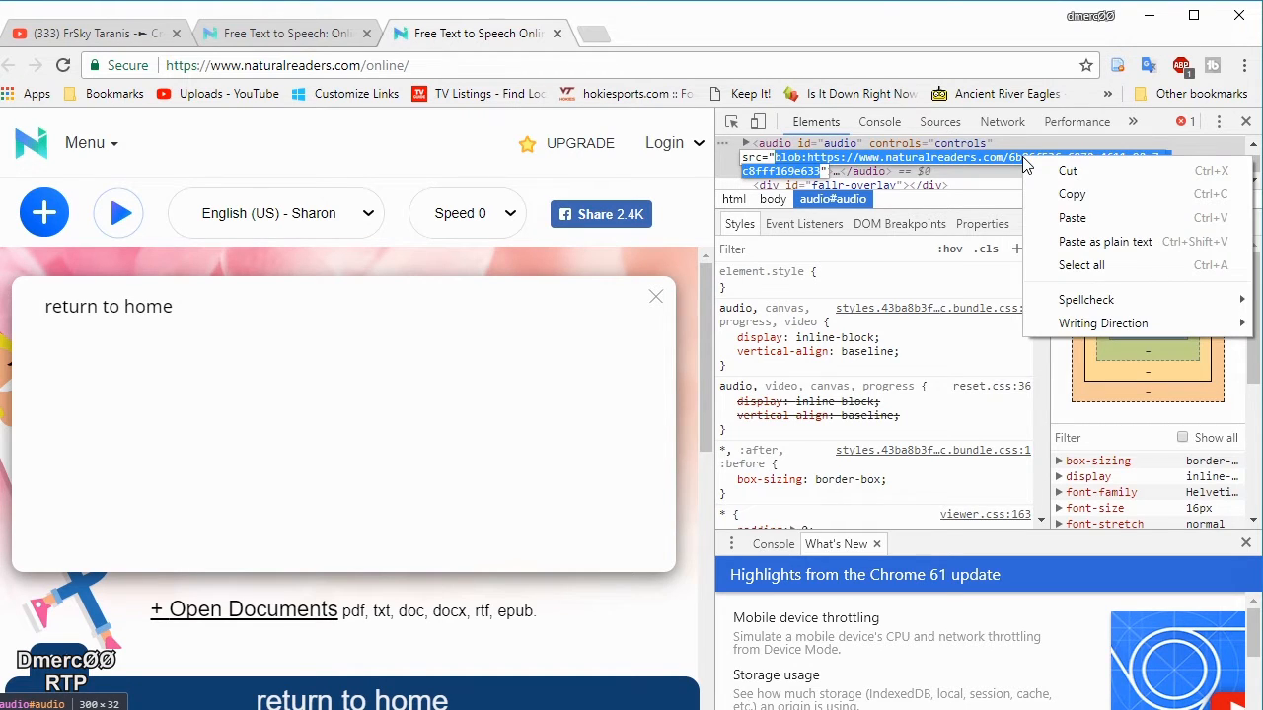
left_click(1074, 195)
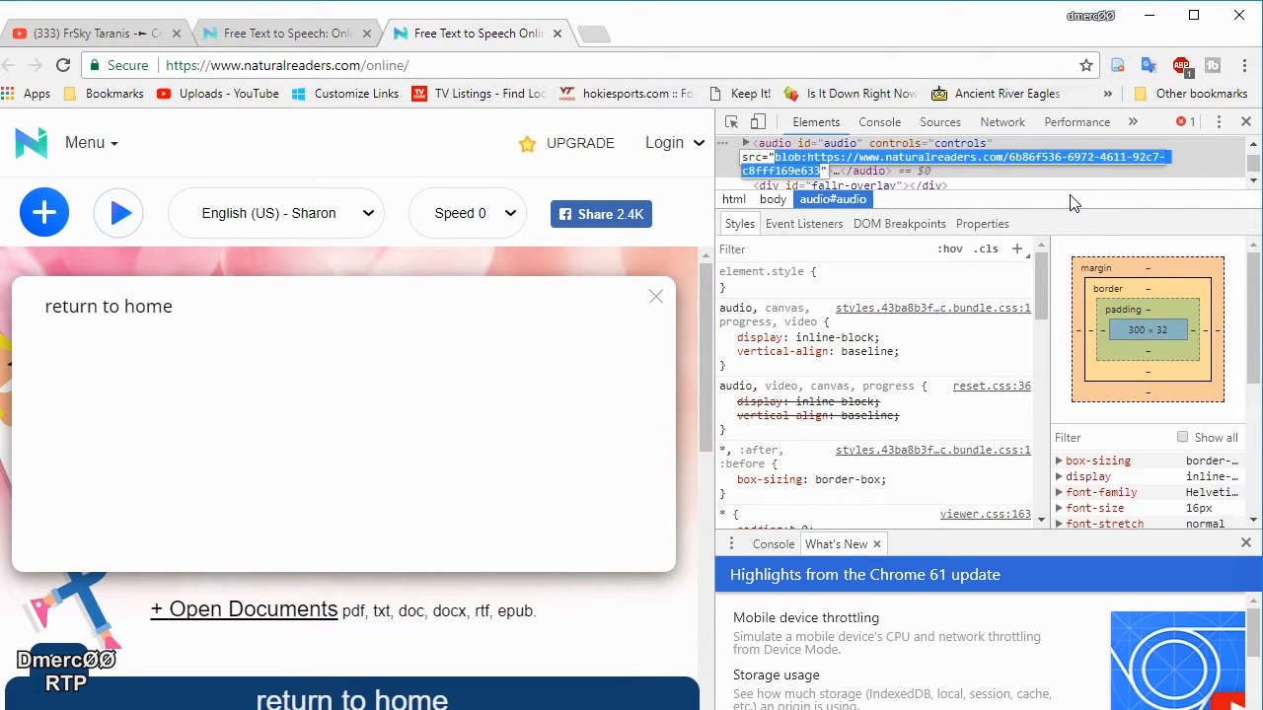
Open the copied blob address in a new tab and play the audio clip.
left_click(595, 40)
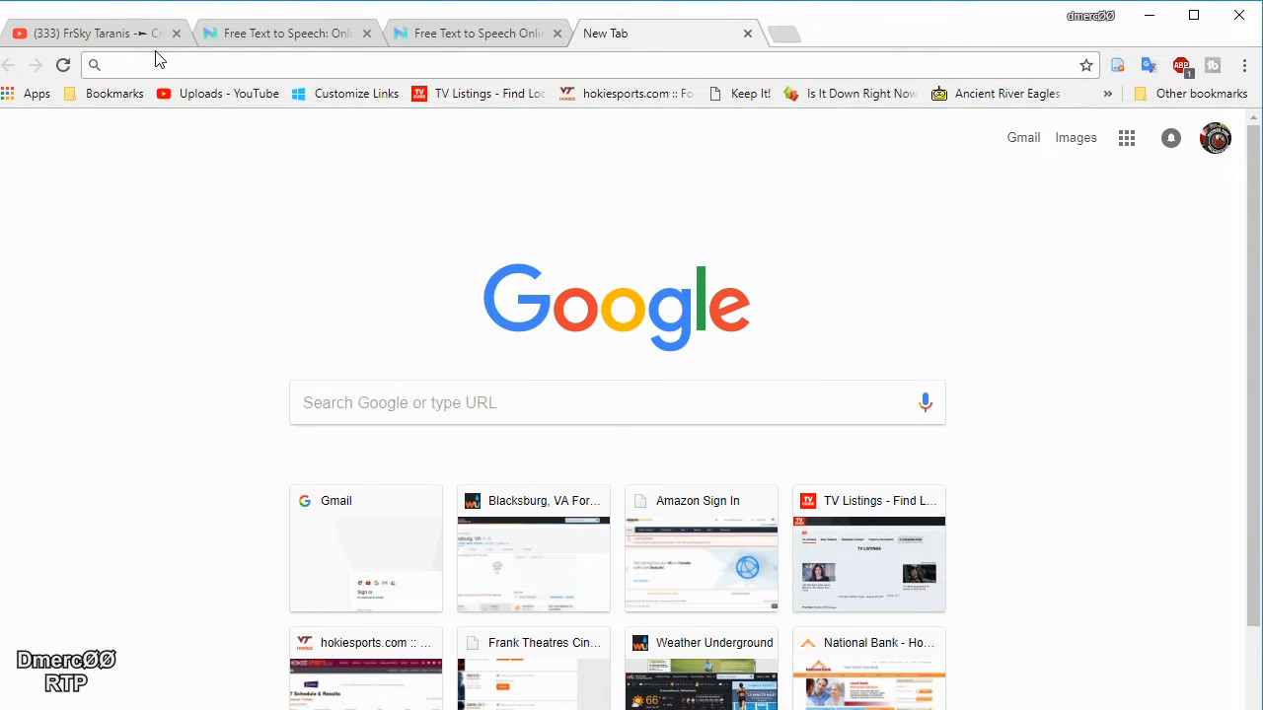
right_click(108, 63)
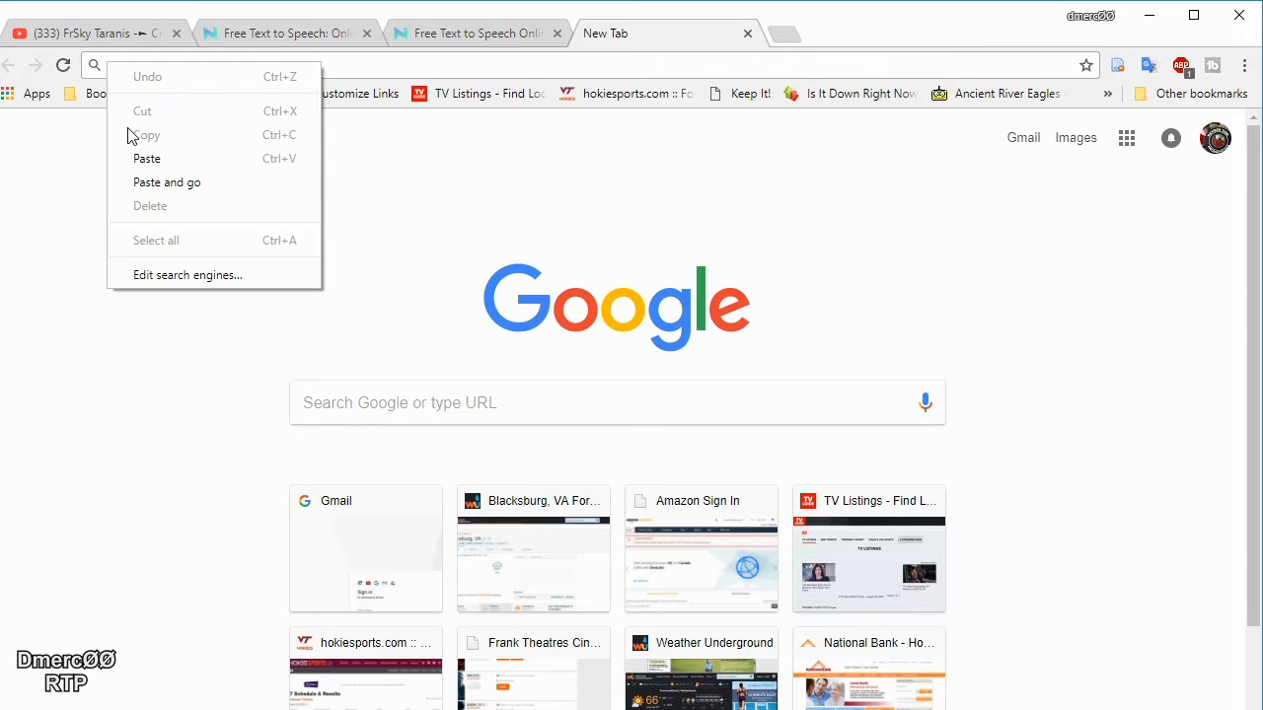
left_click(144, 157)
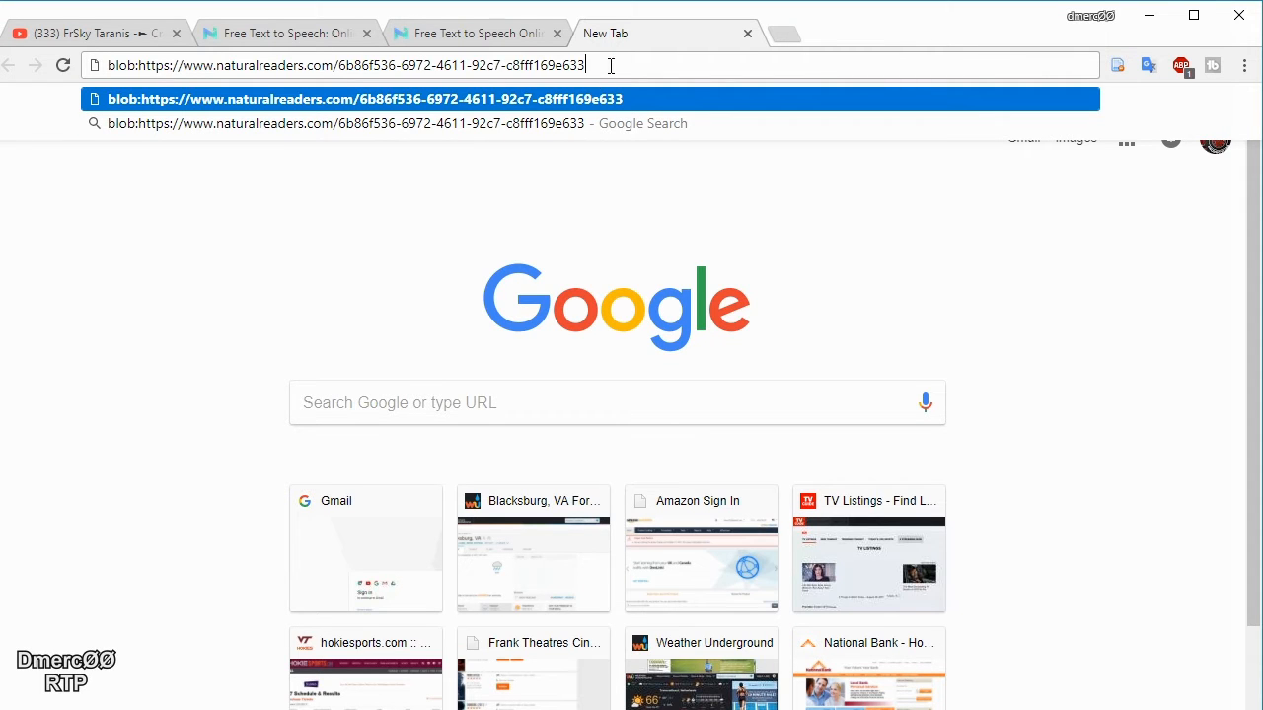
key("Return")
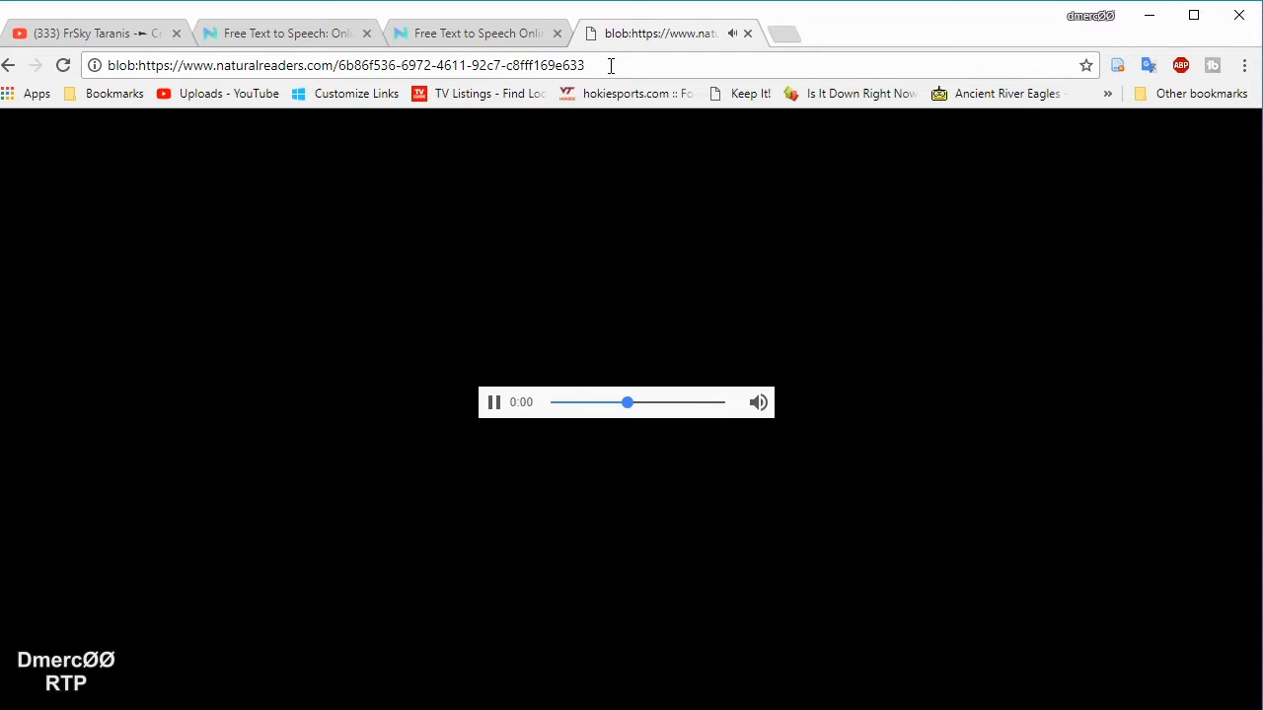
left_click(493, 403)
Save the audio clip to the Desktop as returntohome.mp3.
right_click(540, 409)
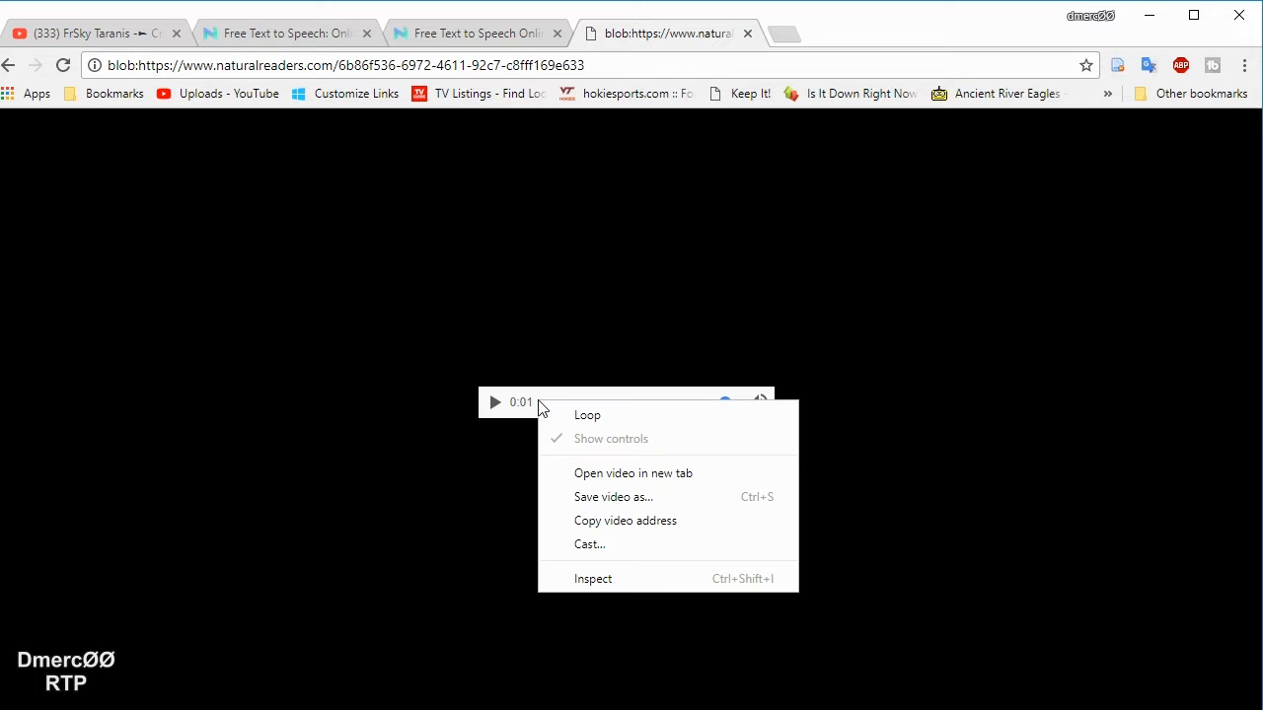
left_click(622, 500)
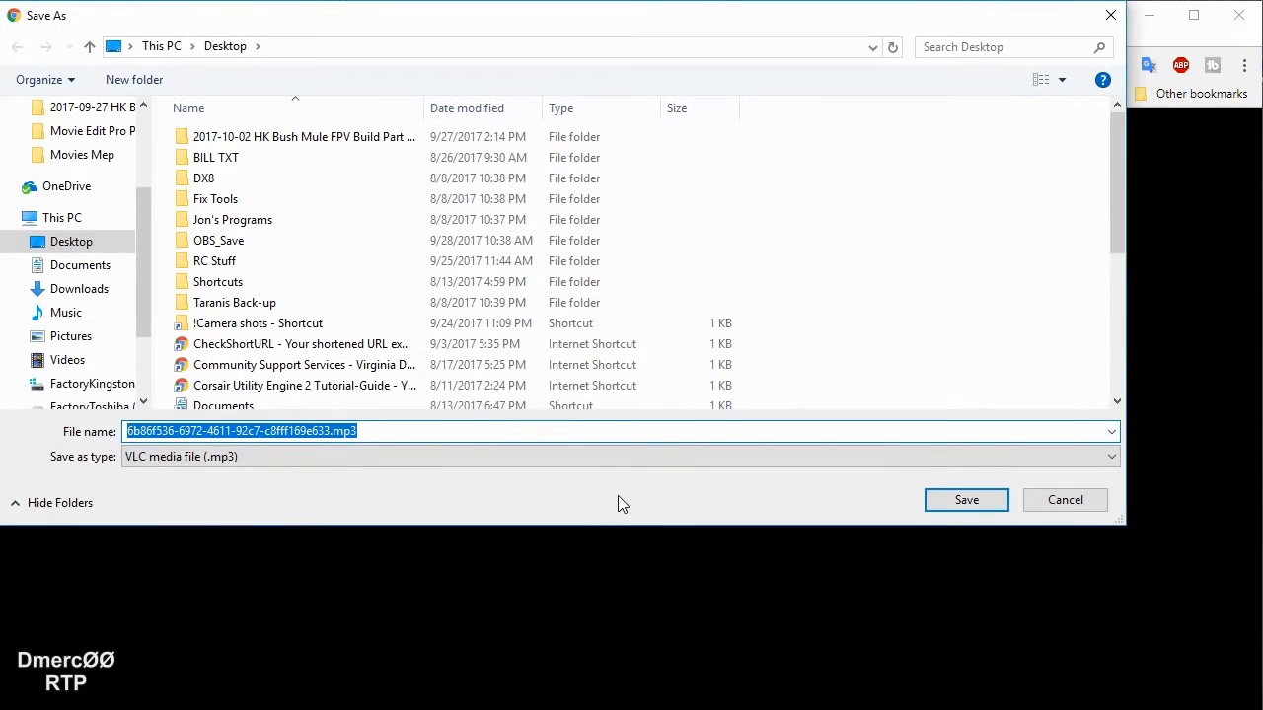
left_click(329, 431)
left_click_drag(330, 431, 61, 434)
type("return")
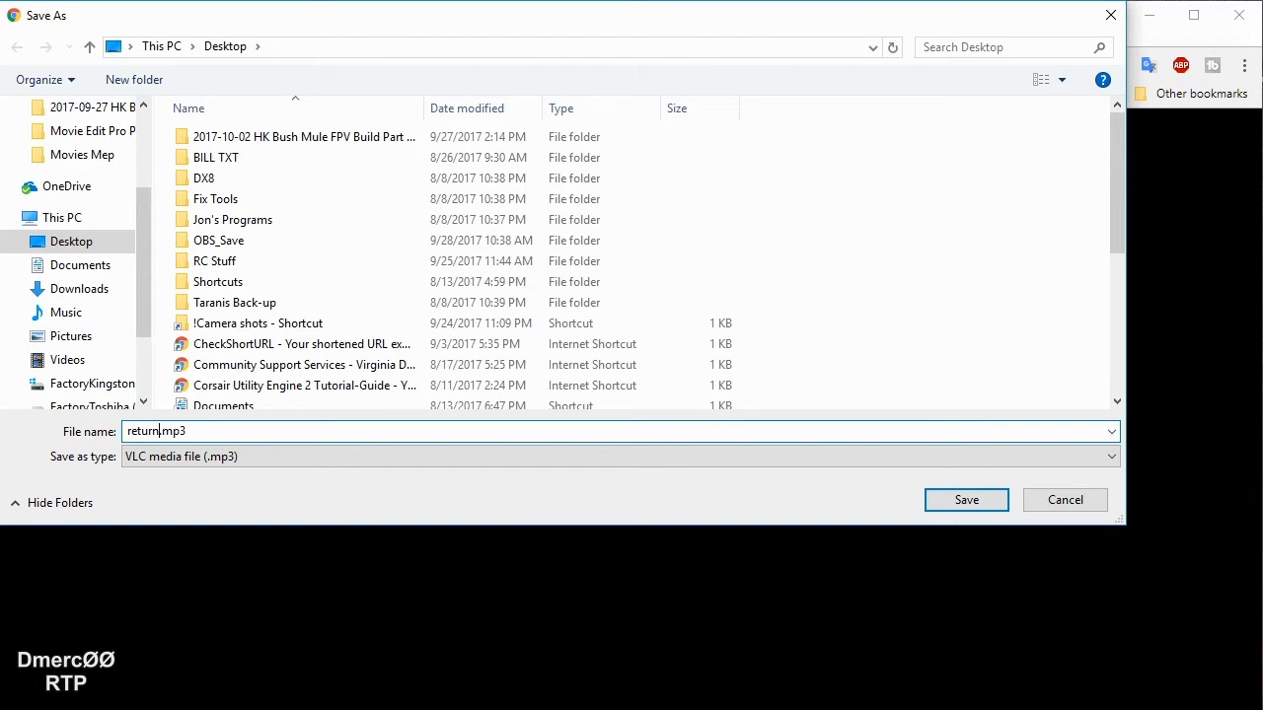
type("tohome")
left_click(964, 501)
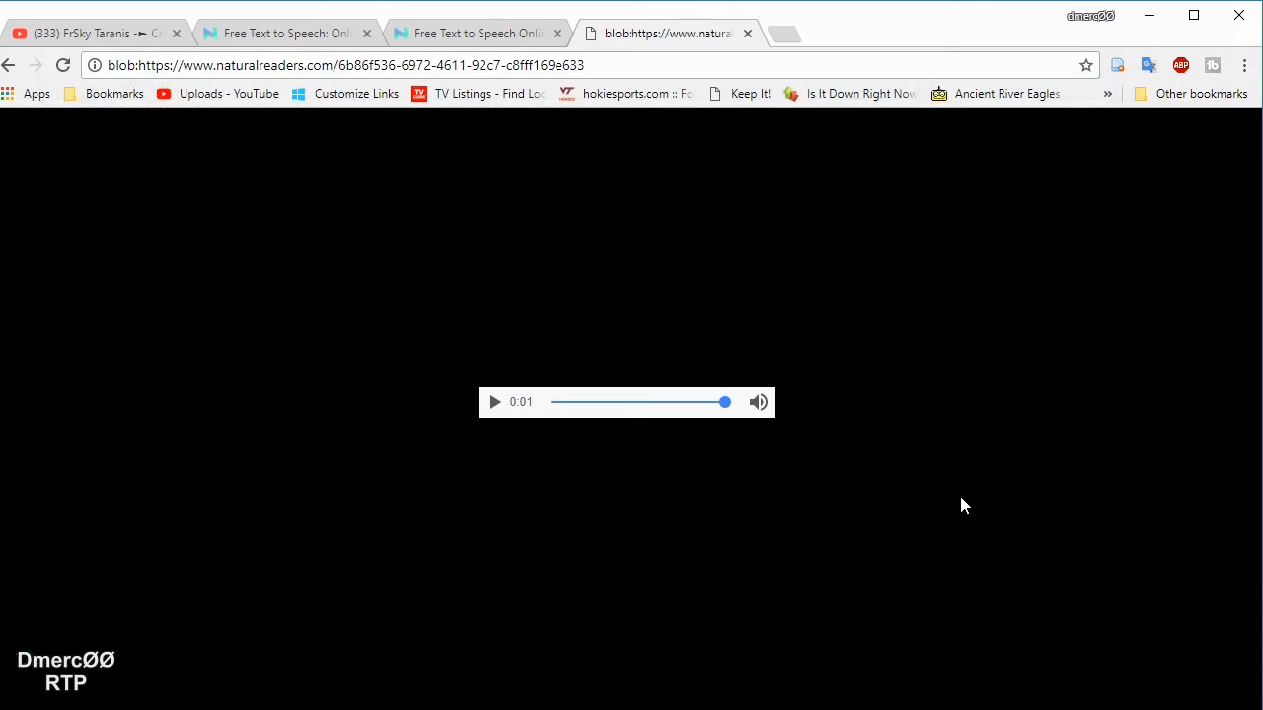
Move the browser window aside and open the saved audio file from the desktop.
left_click_drag(832, 36, 996, 37)
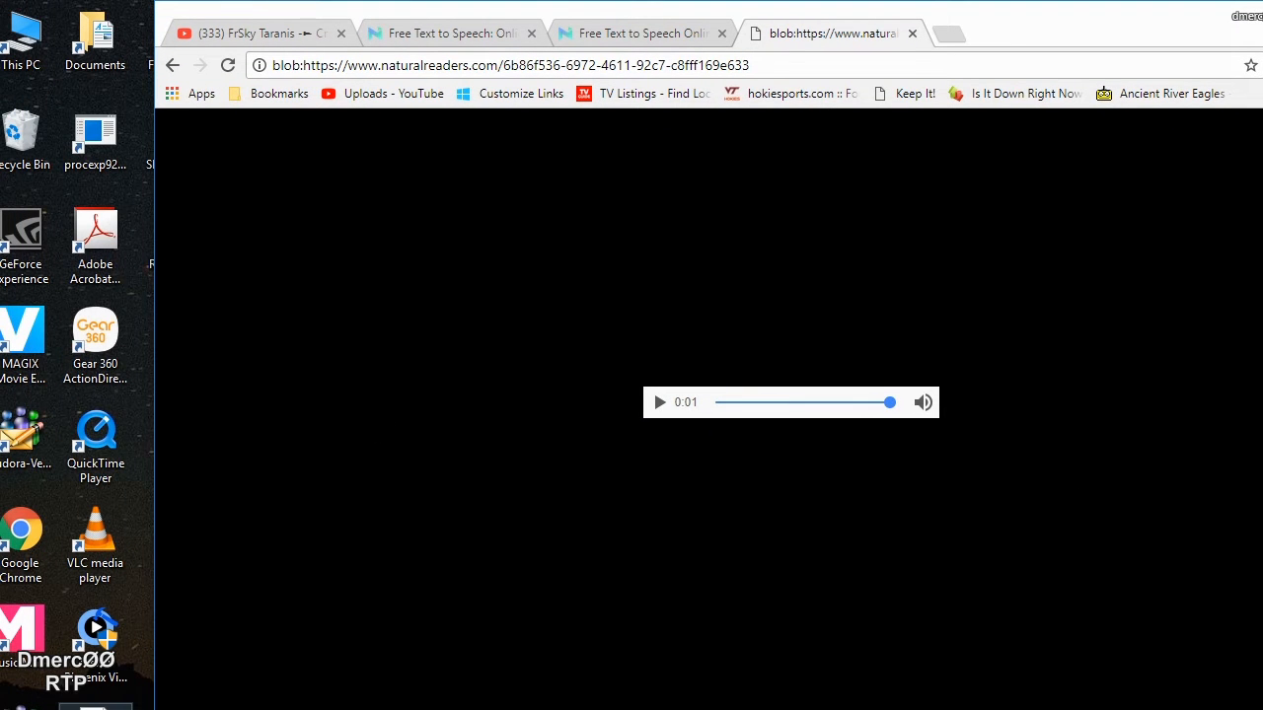
double_click(96, 707)
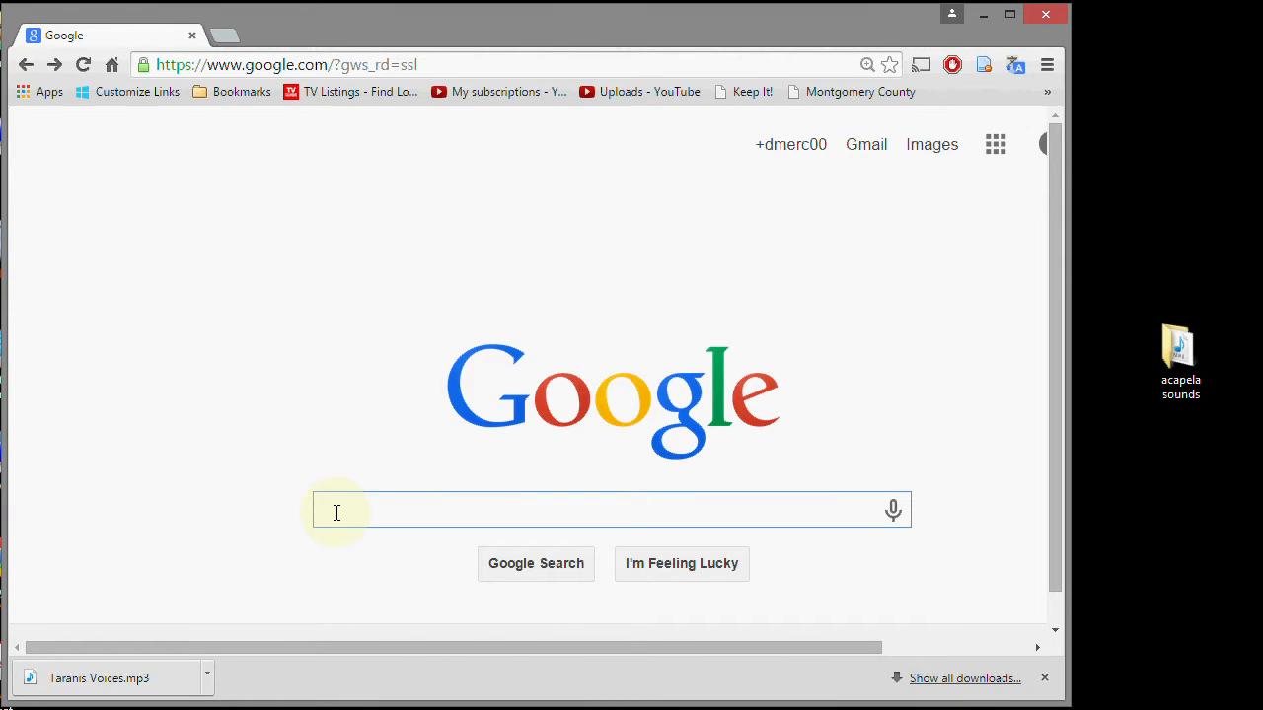
Search Google for "audacity".
type("audacity")
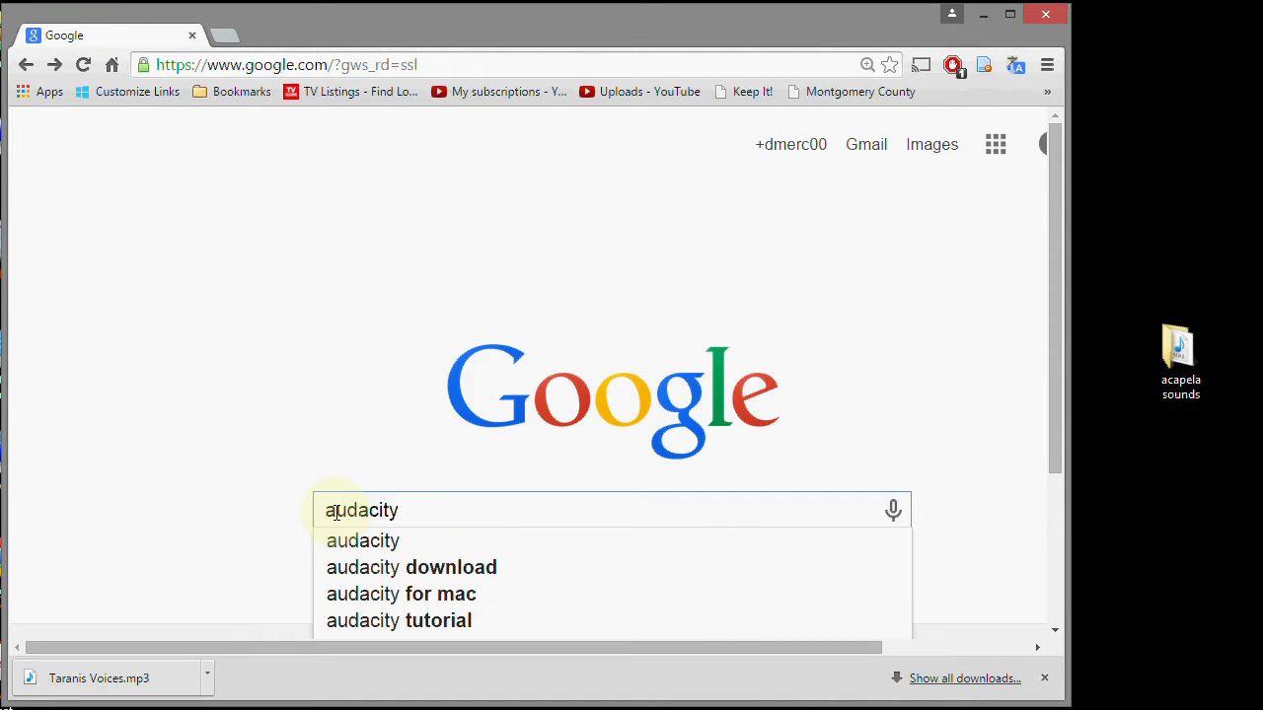
key("Return")
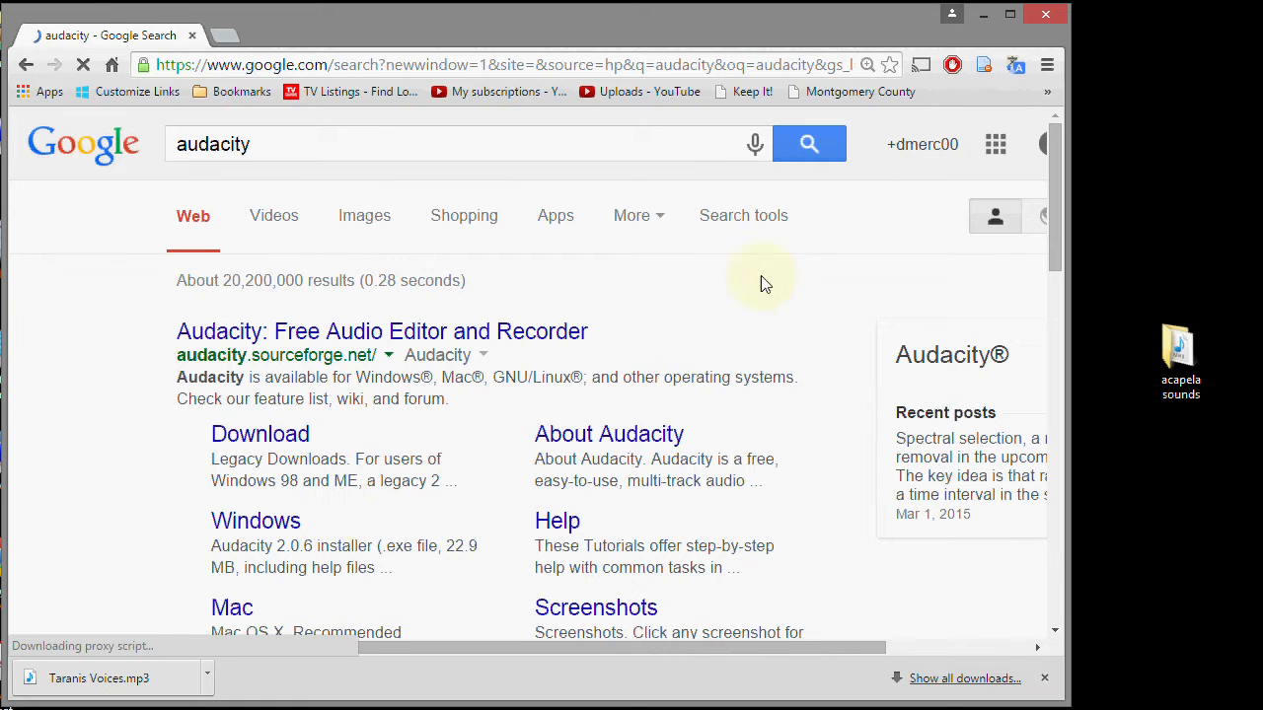
Open Audacity's official site from the search results and start downloading Audacity 2.0.6 for Windows.
left_click_drag(1054, 192, 1044, 365)
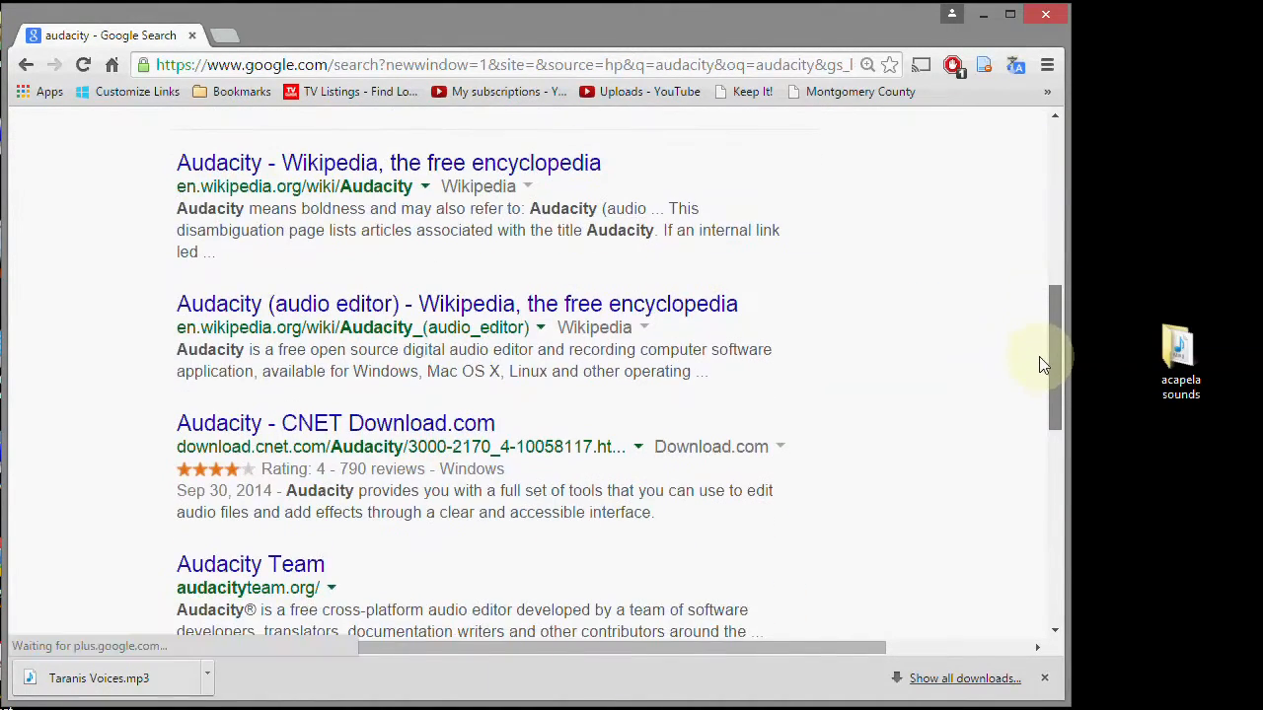
scroll(1036, 296, "up", 1)
scroll(1031, 256, "up", 5)
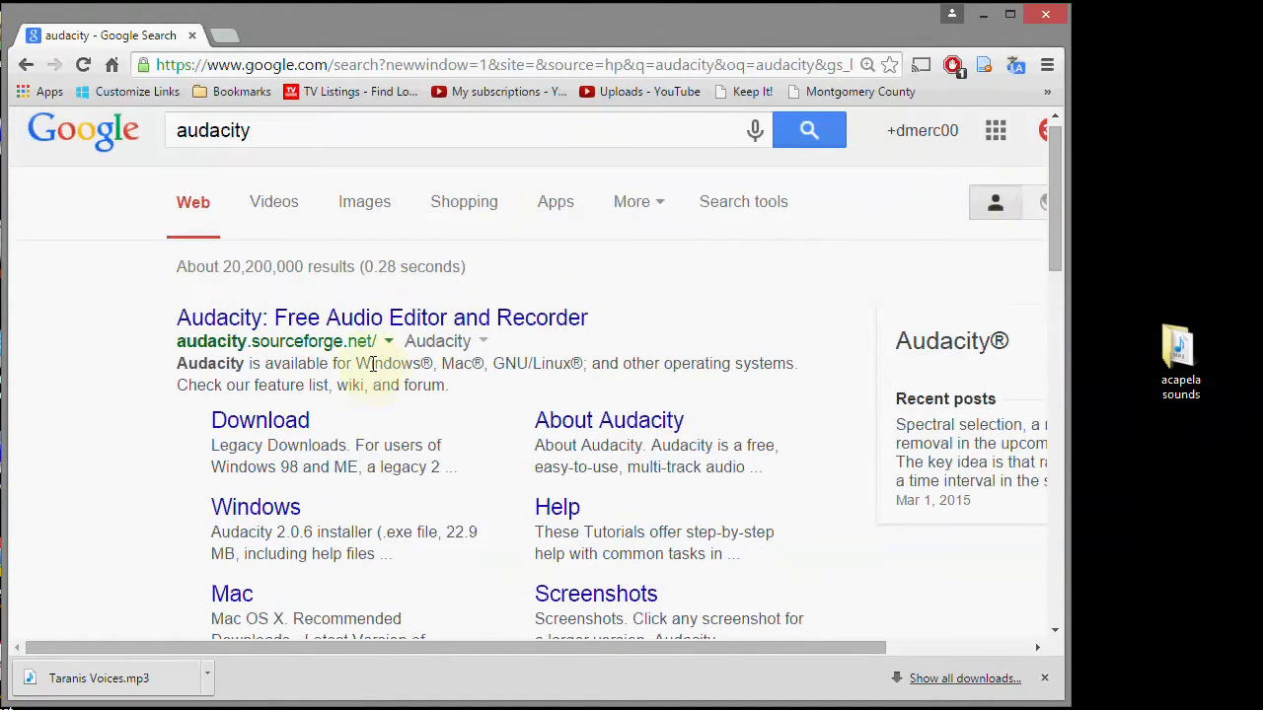
left_click(325, 320)
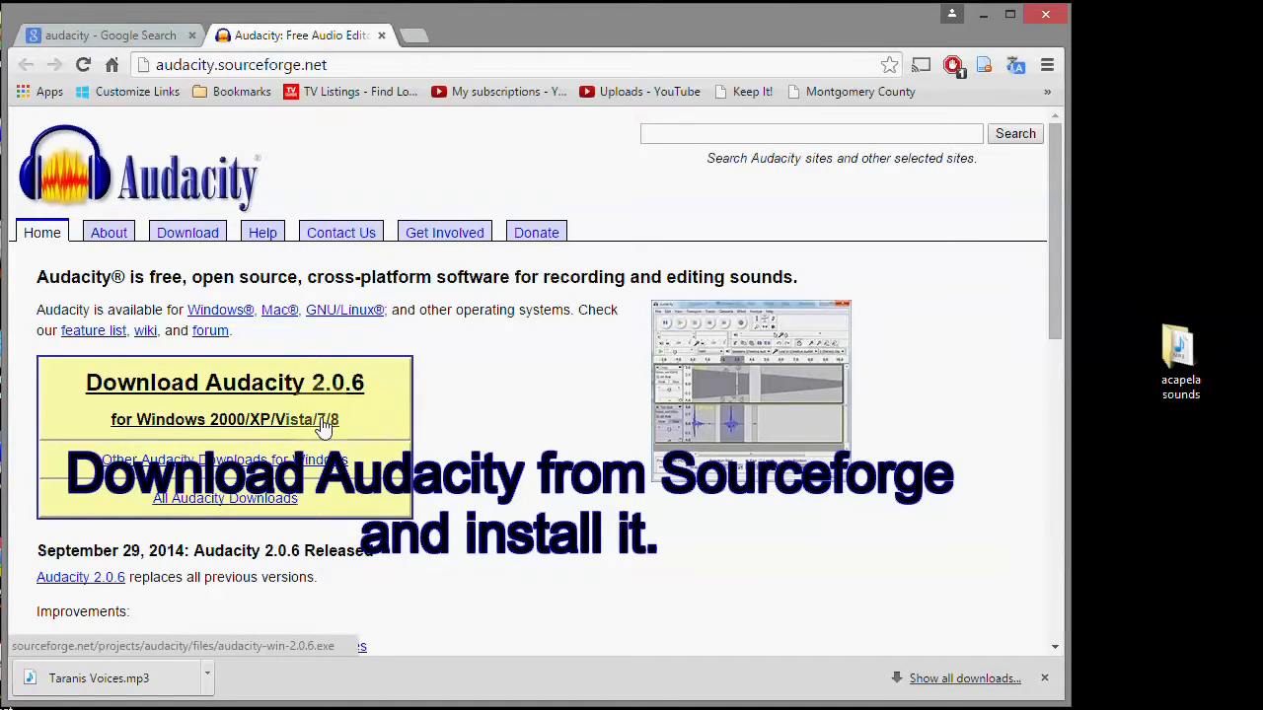
left_click(222, 386)
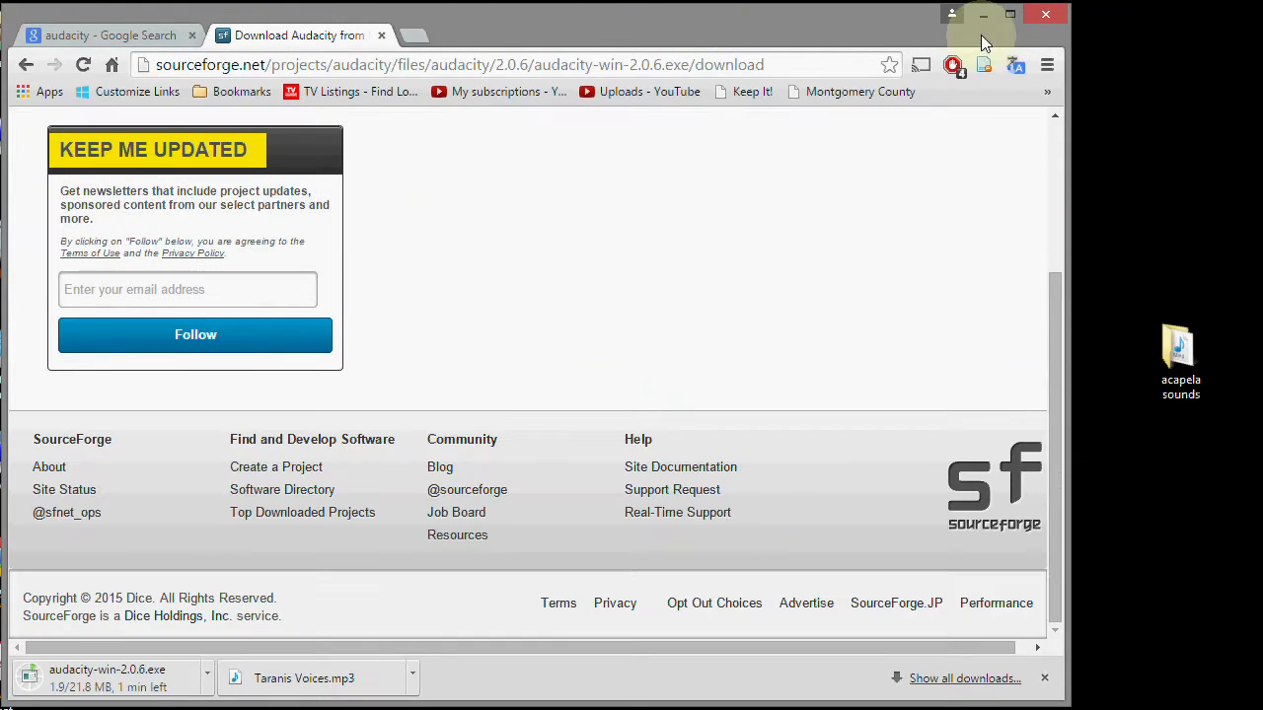
Exit the browser, cancelling the running download, and bring the already open Audacity window fully into view.
left_click(1046, 19)
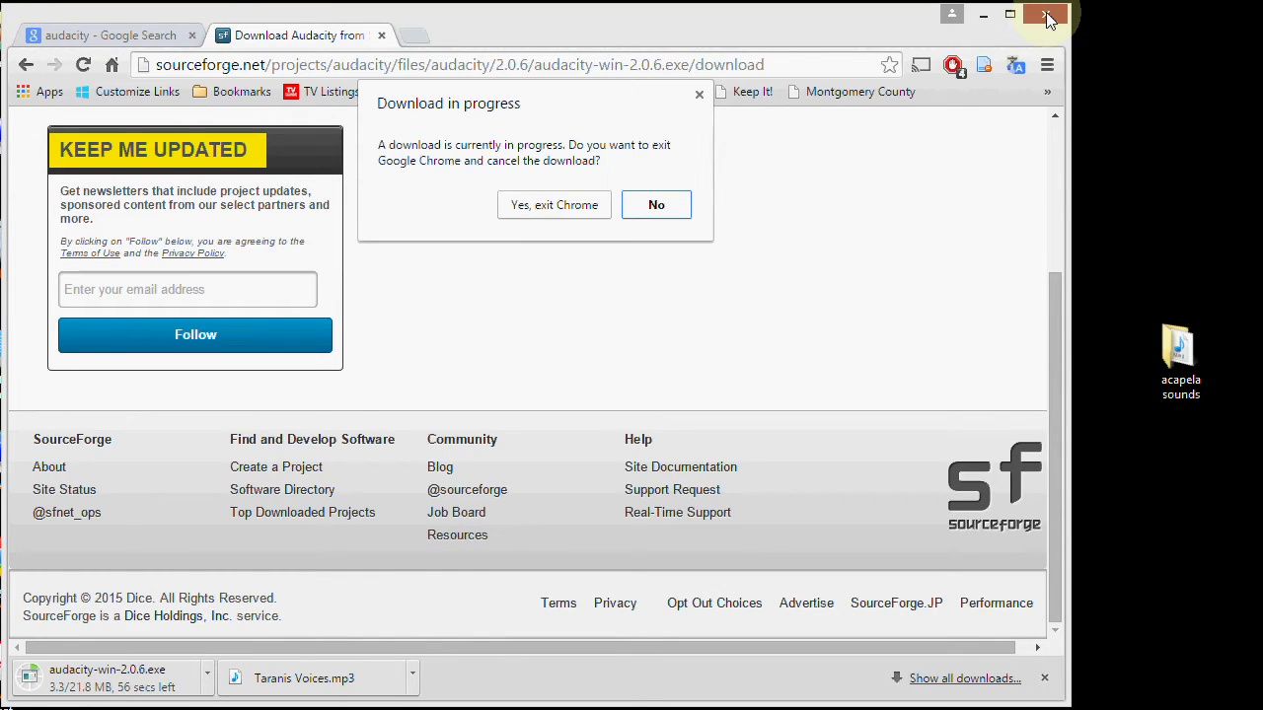
left_click(574, 204)
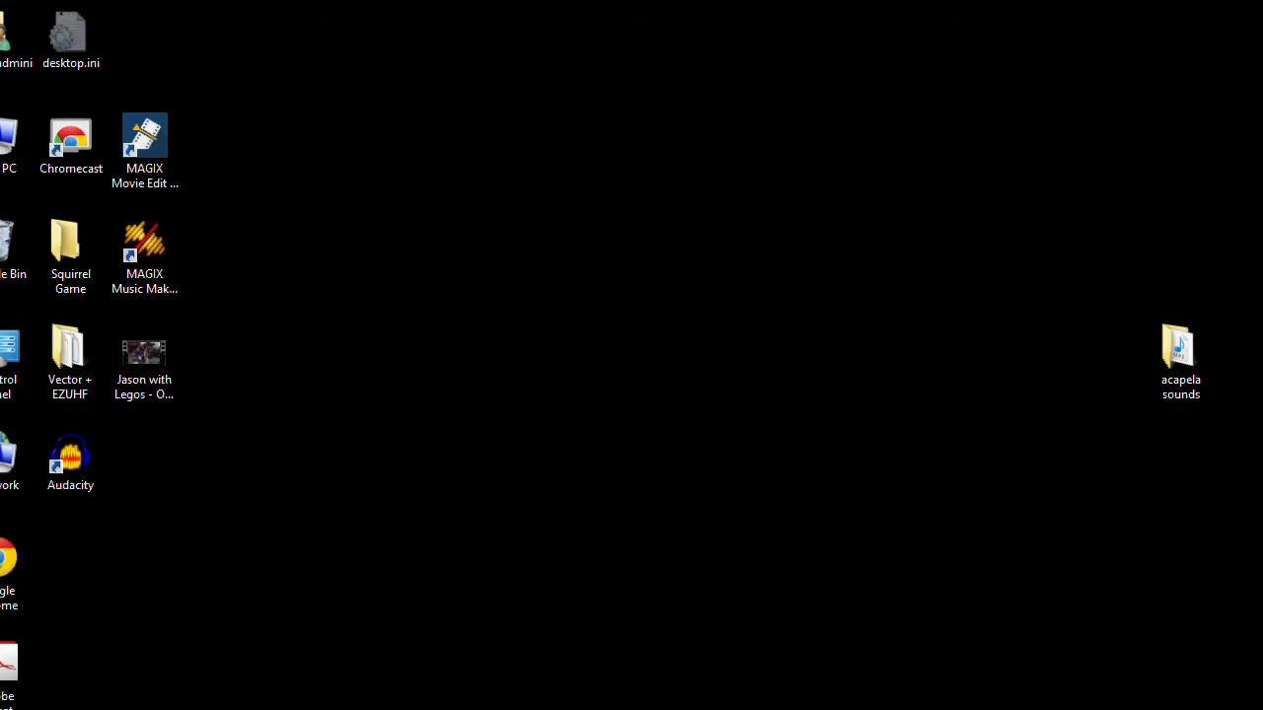
mouse_move(590, 709)
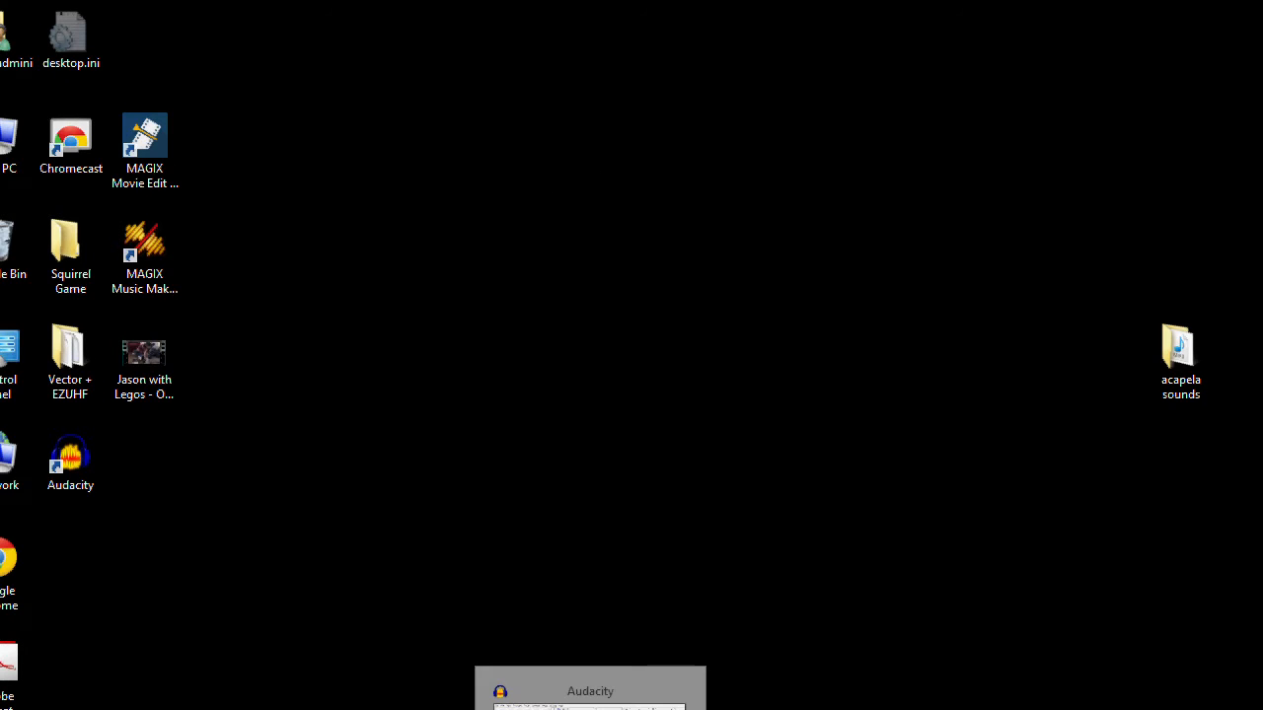
left_click(590, 705)
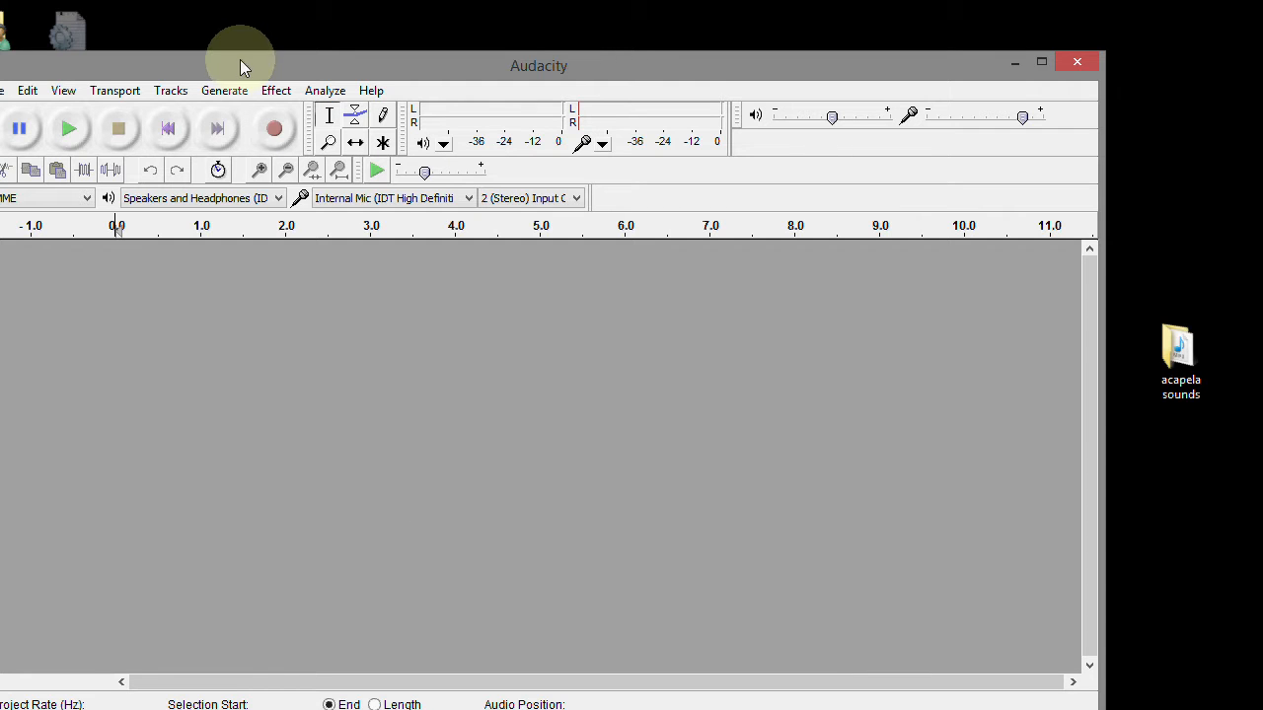
left_click_drag(242, 61, 276, 27)
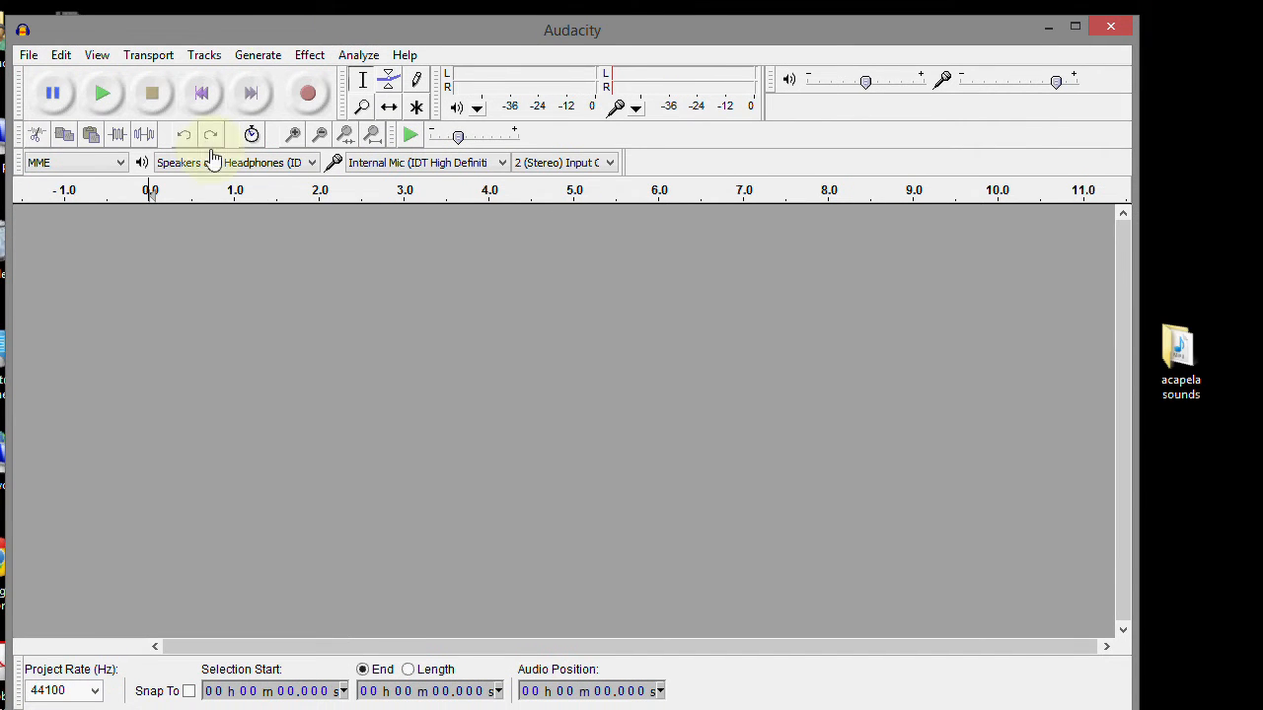
Open Taranis Voices.mp3 from the acapela sounds folder on the Desktop in Audacity.
left_click(29, 55)
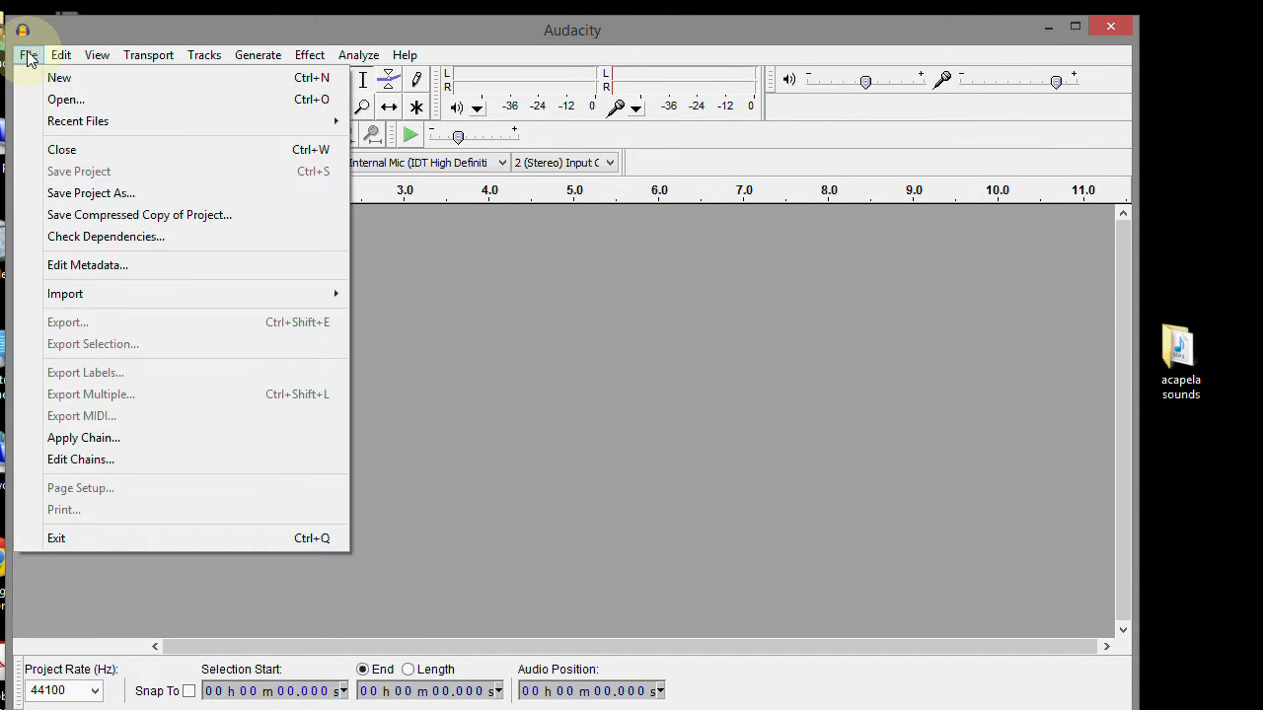
left_click(78, 101)
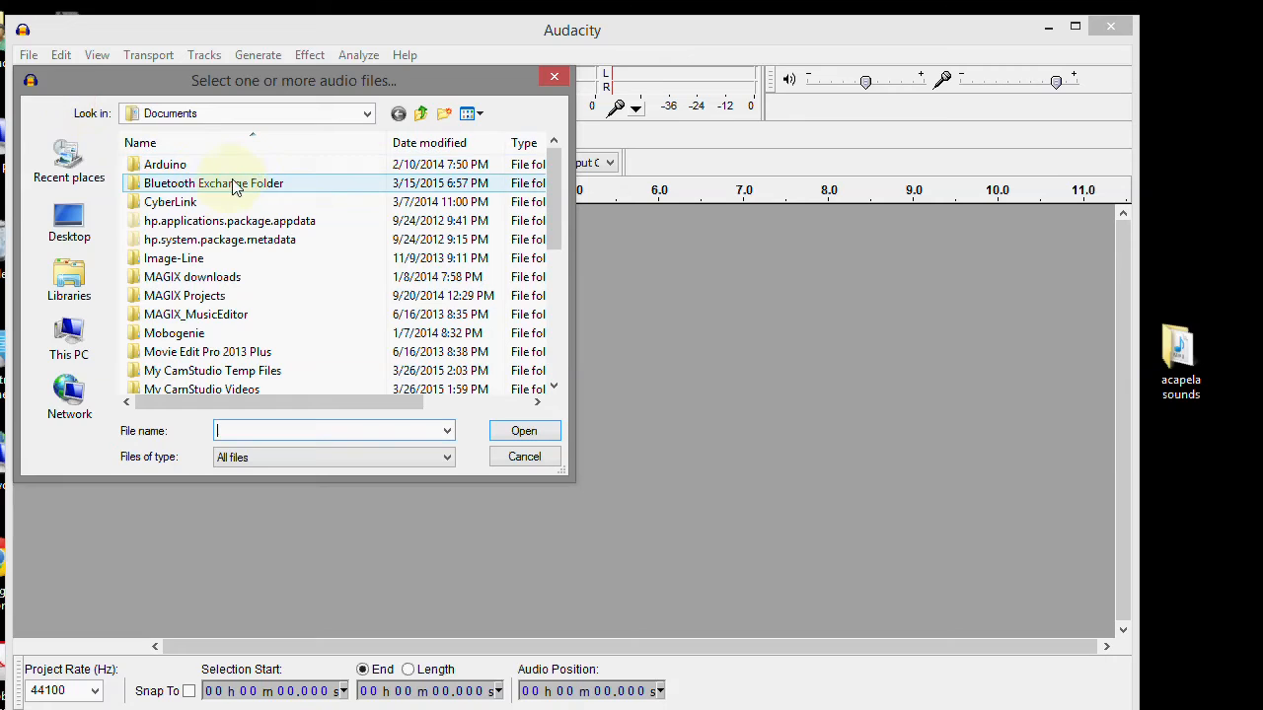
left_click(71, 218)
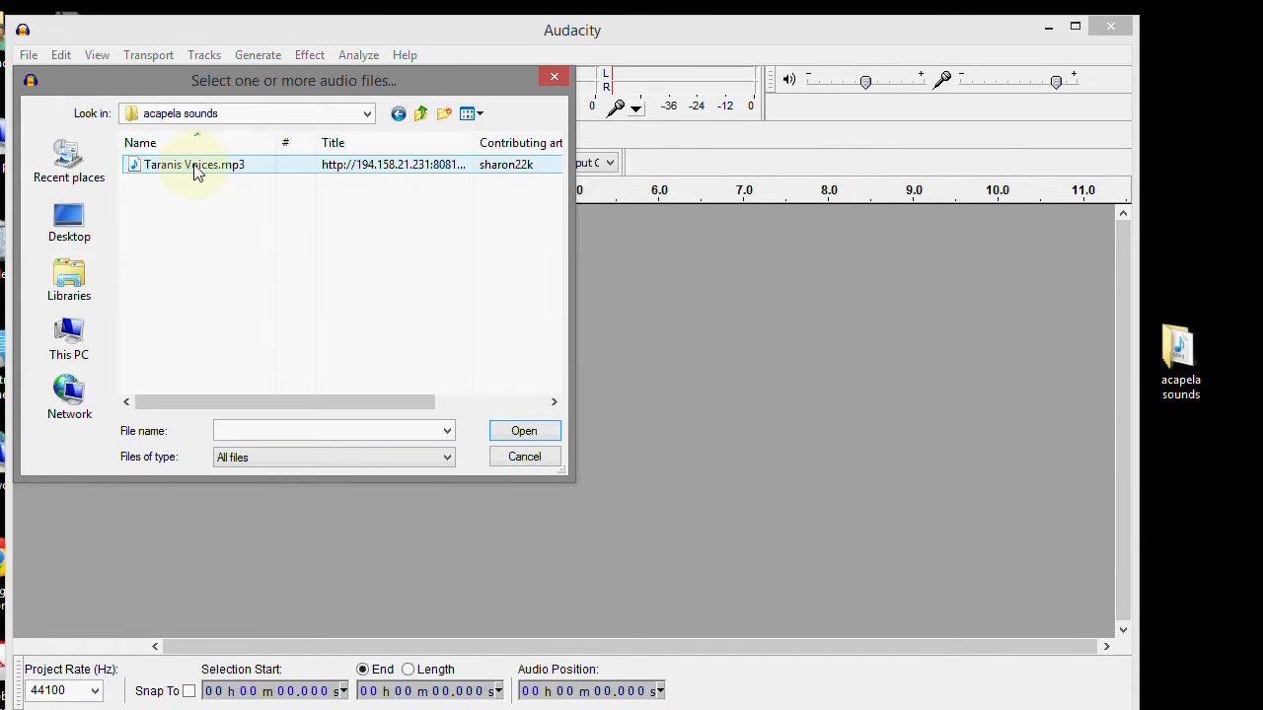
left_click(197, 168)
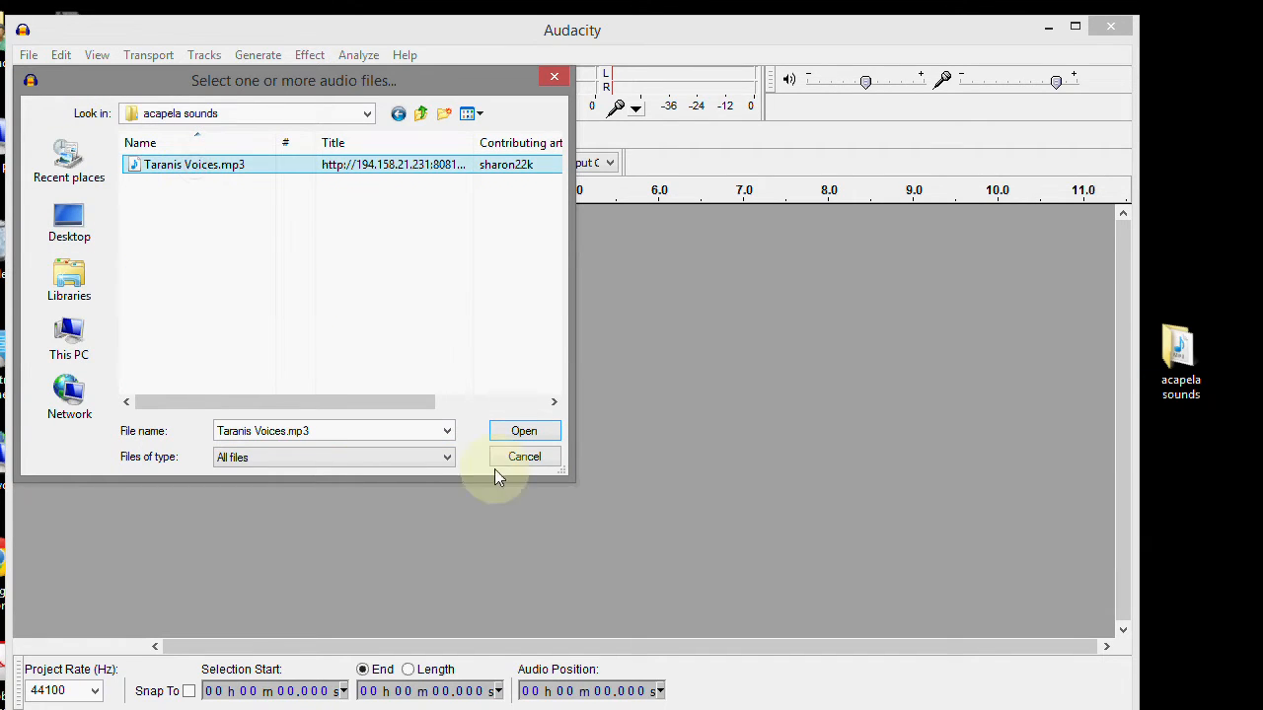
left_click(523, 431)
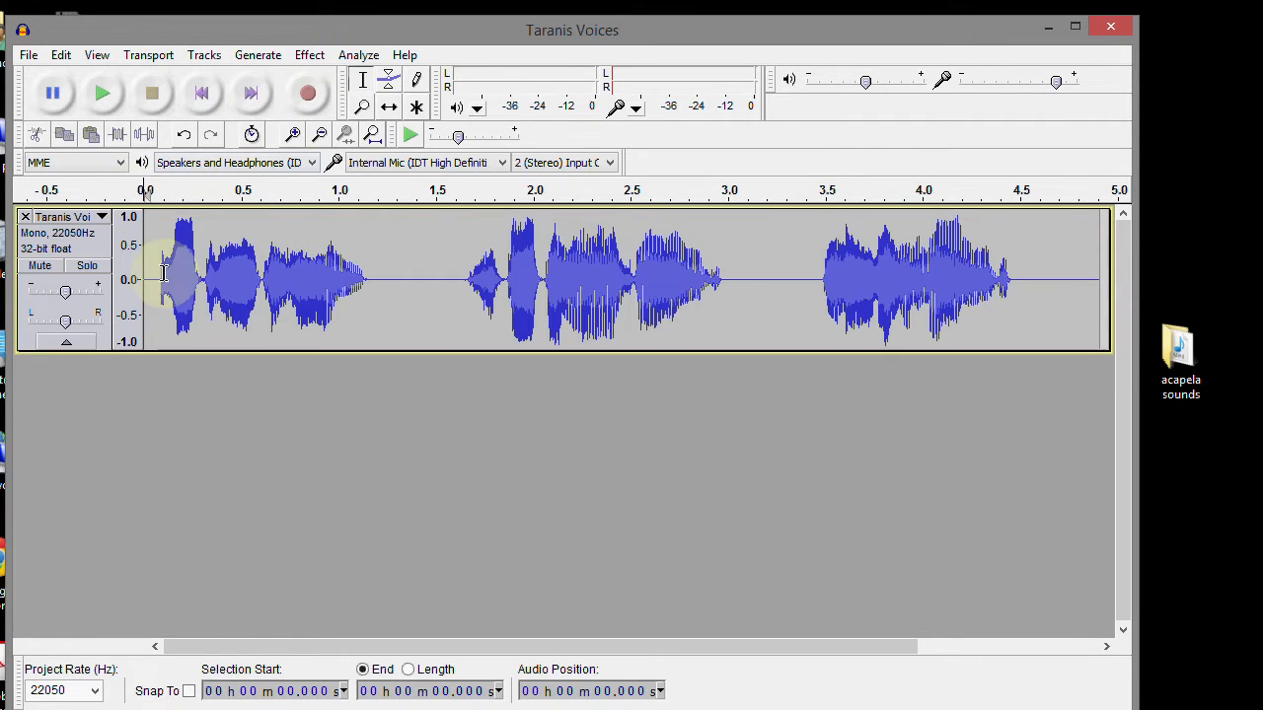
Place the playback start at about 0.05 s on the track and play the recording.
left_click(153, 221)
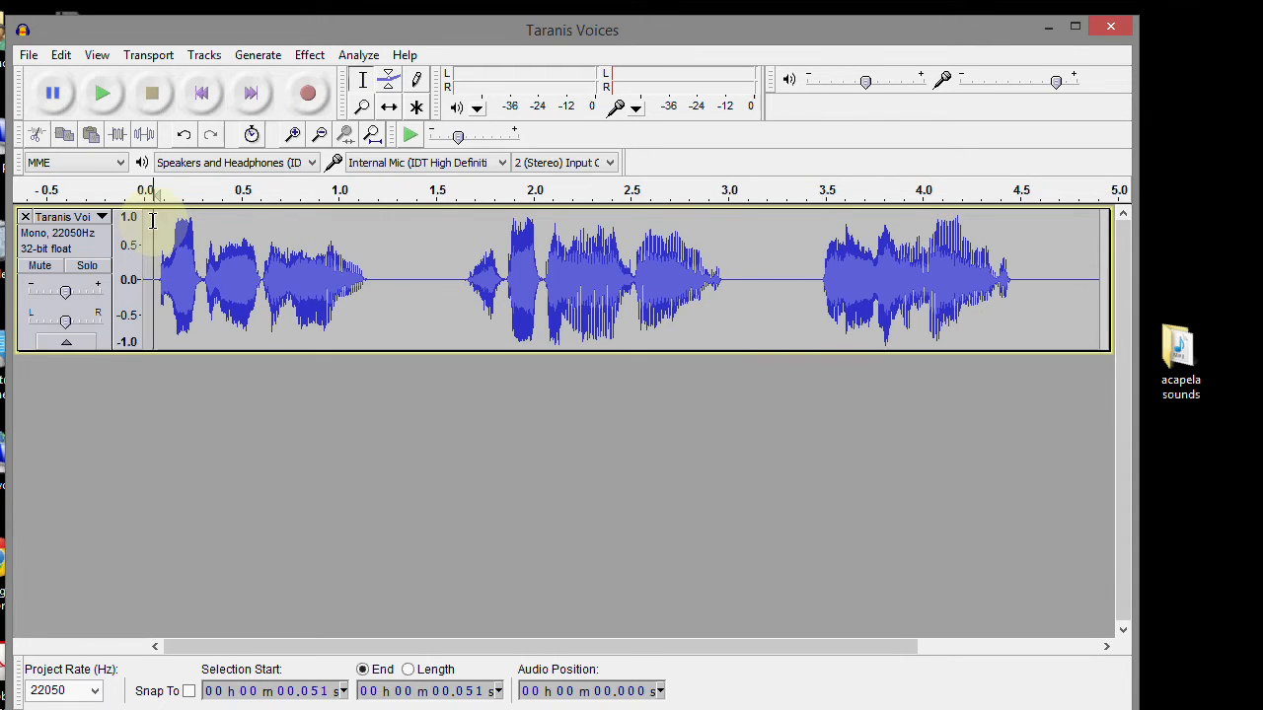
key("space")
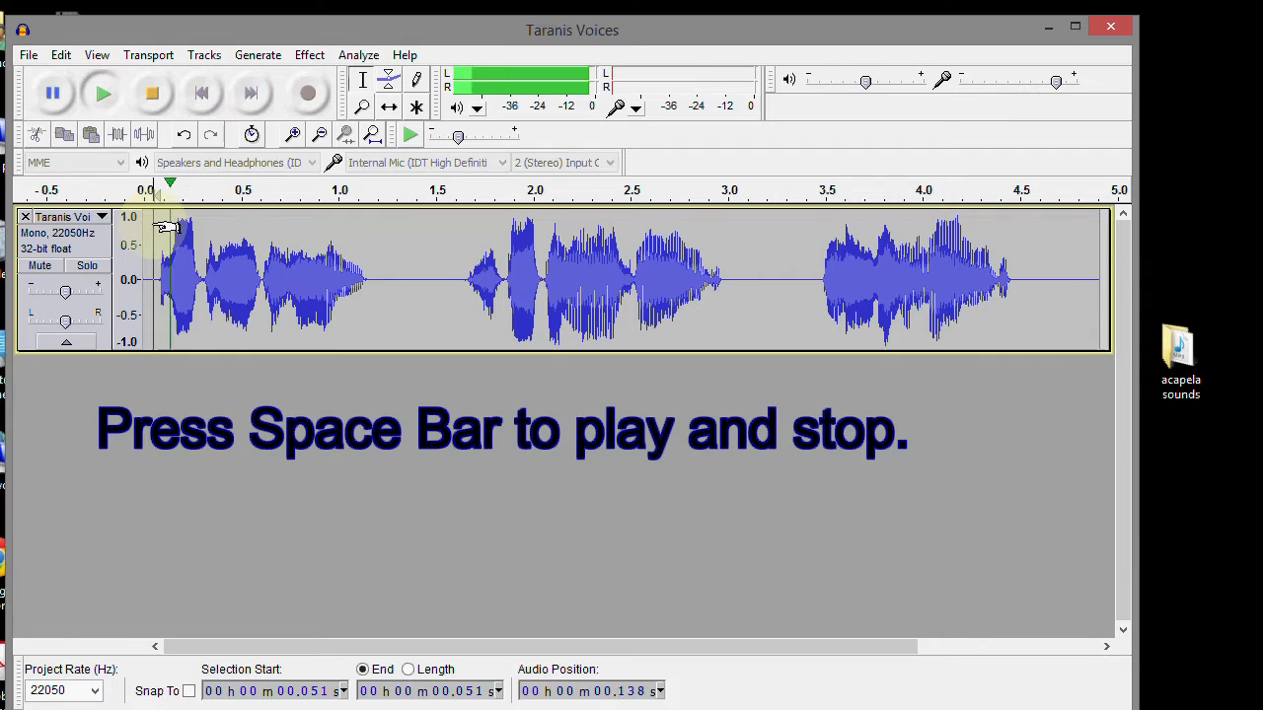
key("space")
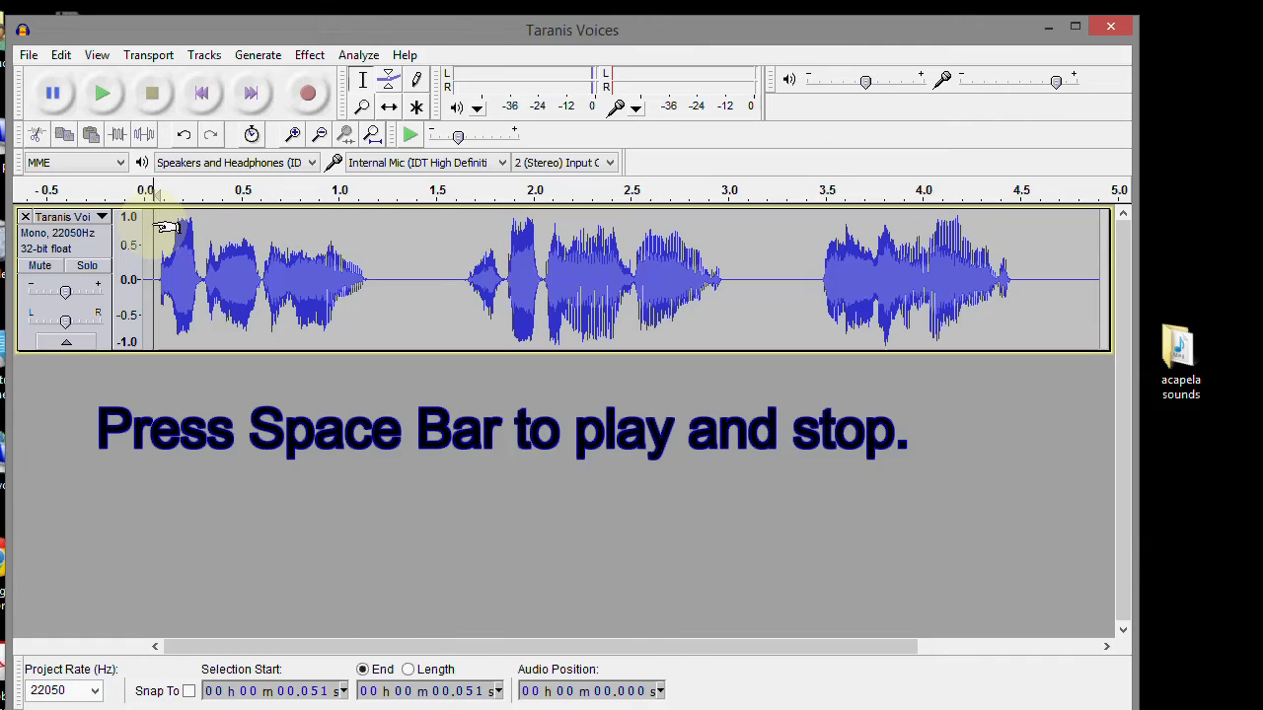
key("space")
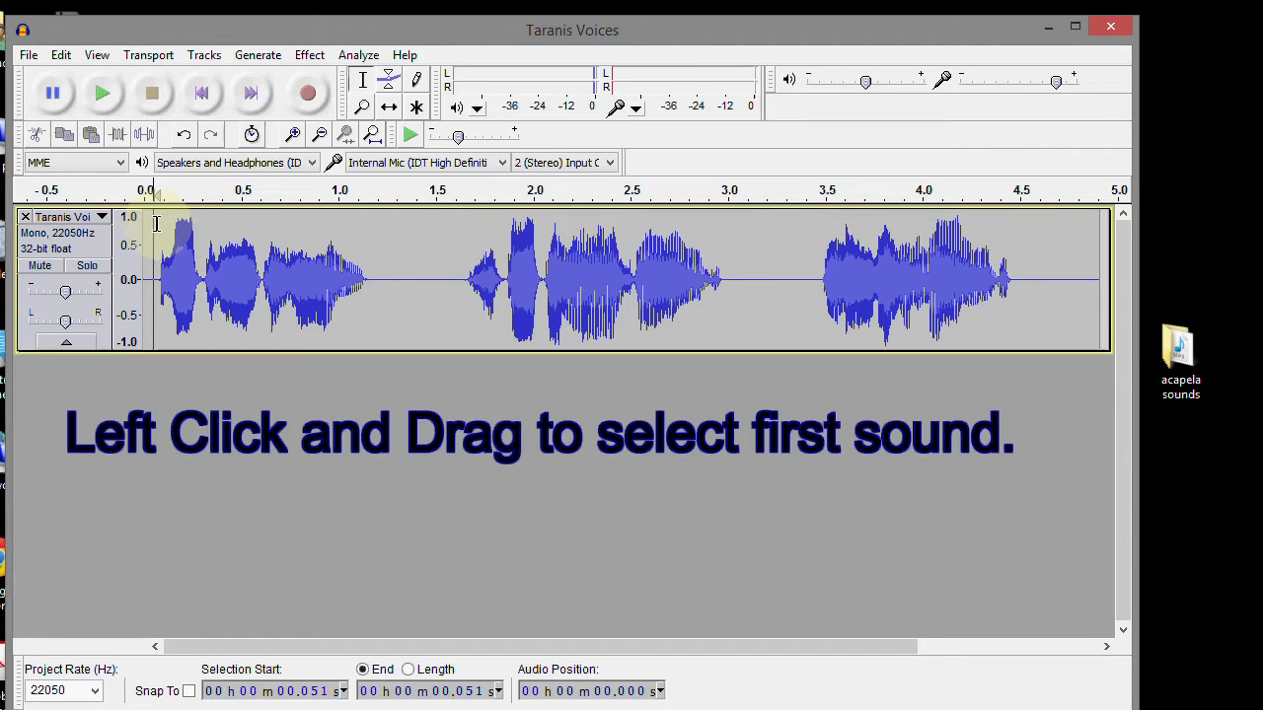
Select the first sound in the track, from about 0.07 s to 1.16 s, and play it back.
left_click_drag(158, 225, 367, 248)
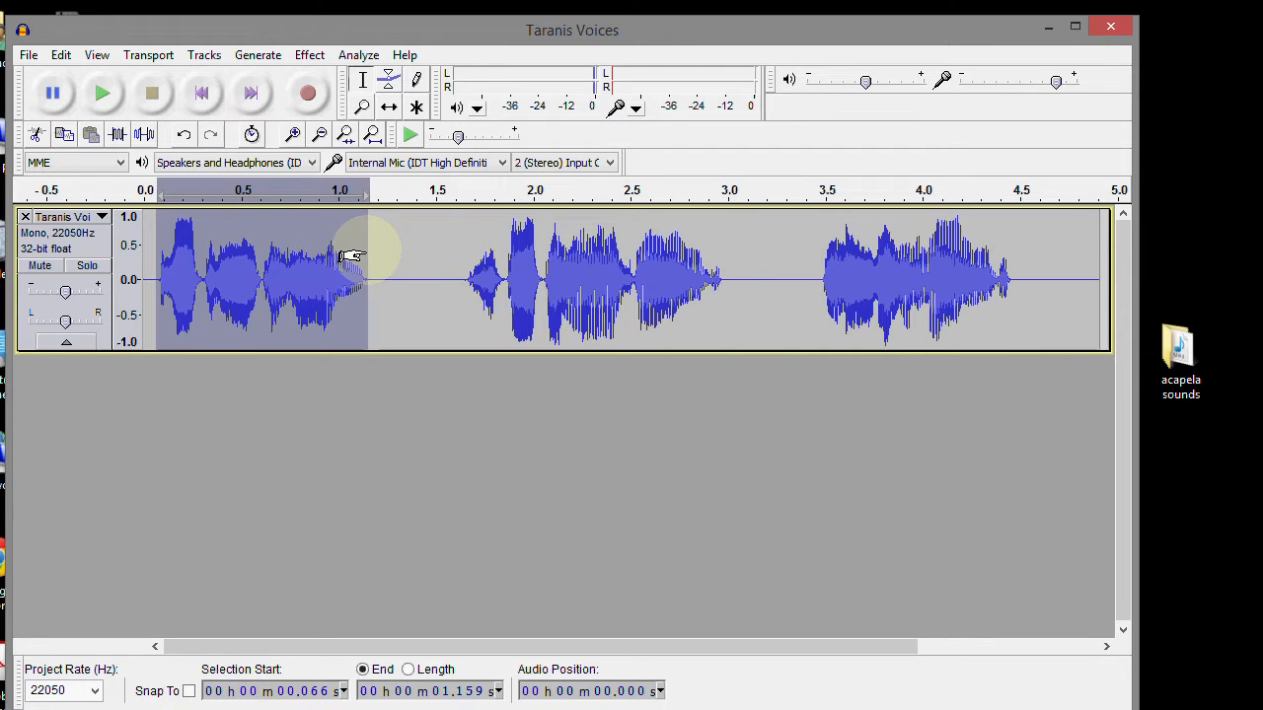
key("space")
key("space")
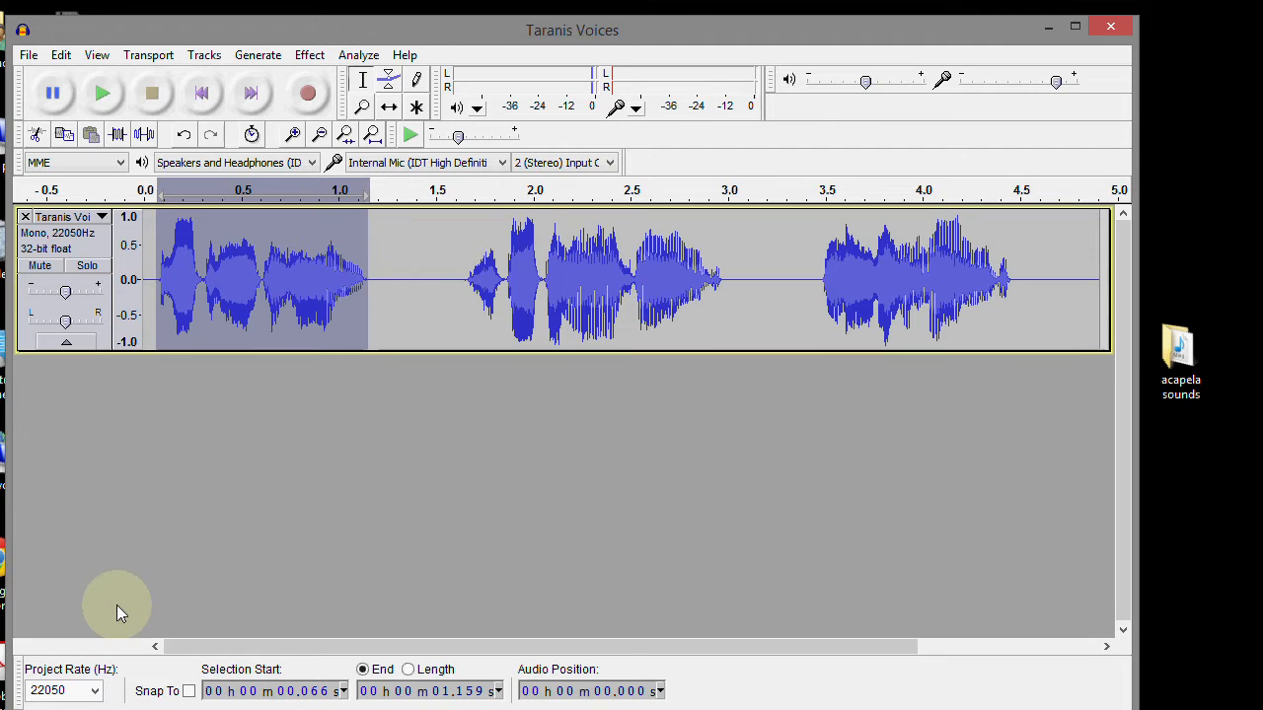
Set the project rate to 32000 Hz and export the selection to the acapela sounds folder as V_RTH in WAV (Microsoft) signed 16 bit PCM.
left_click(96, 691)
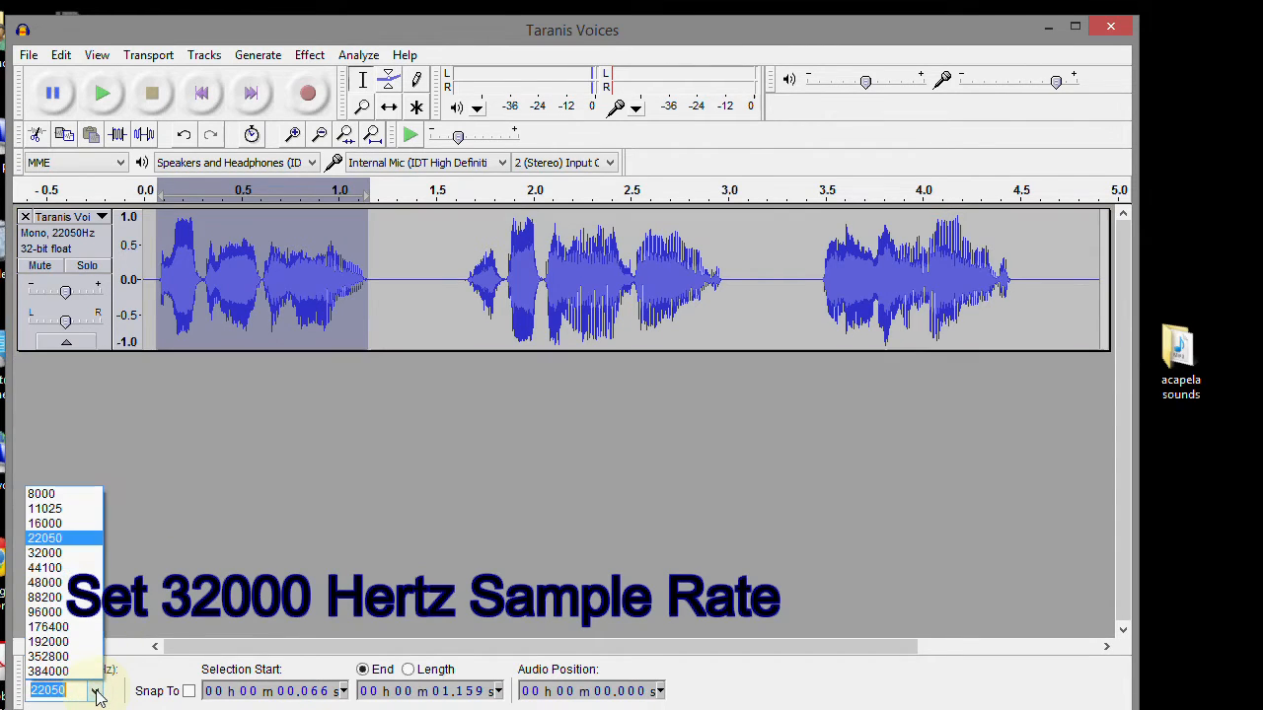
left_click(44, 553)
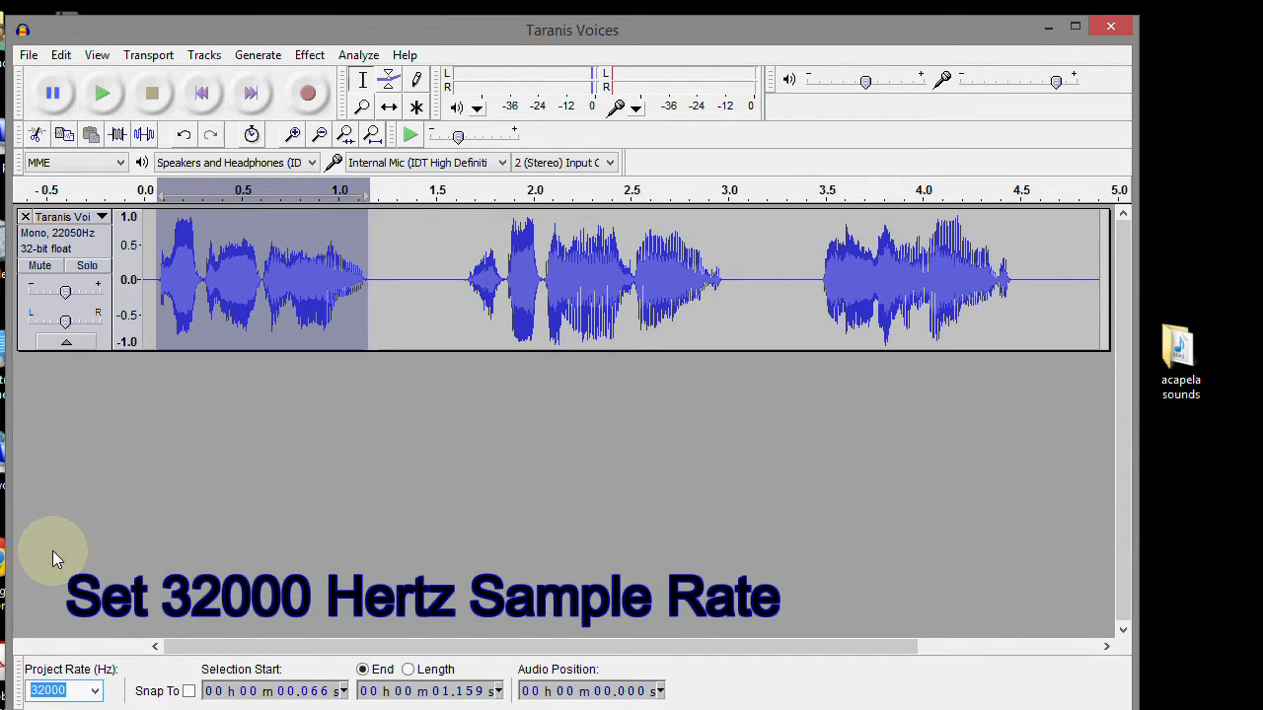
left_click(29, 56)
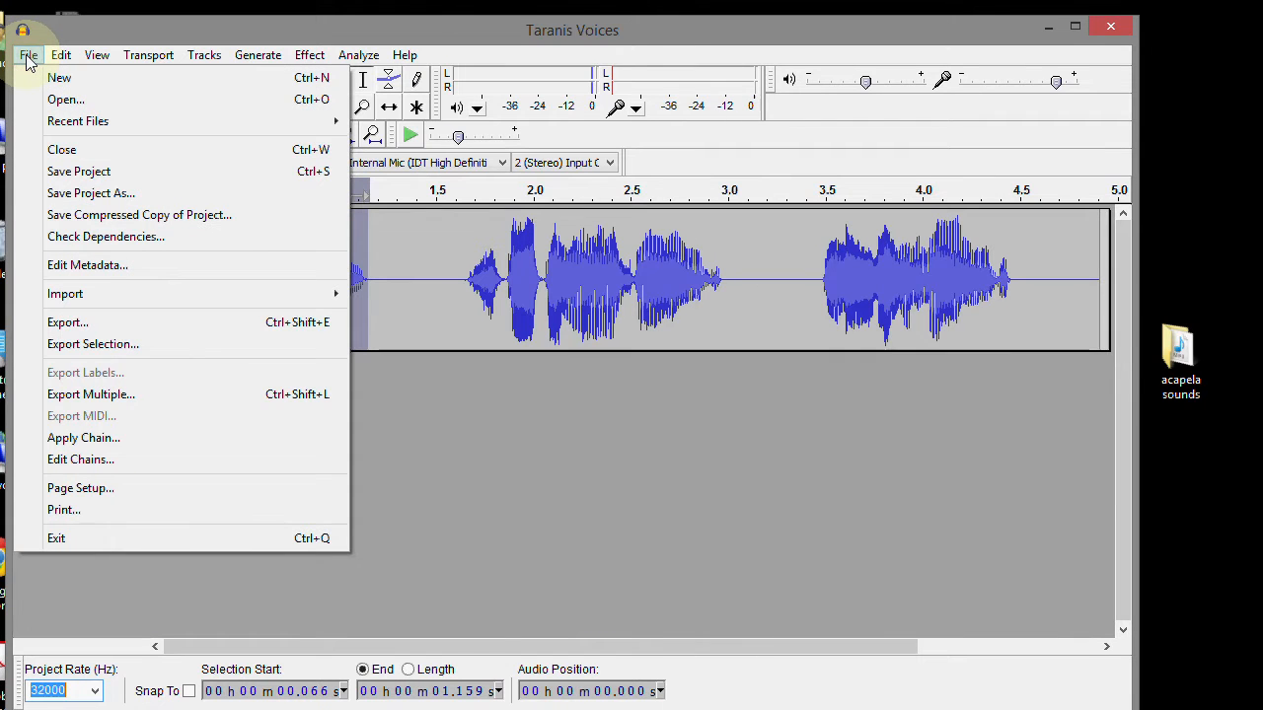
left_click(85, 345)
key("BackSpace")
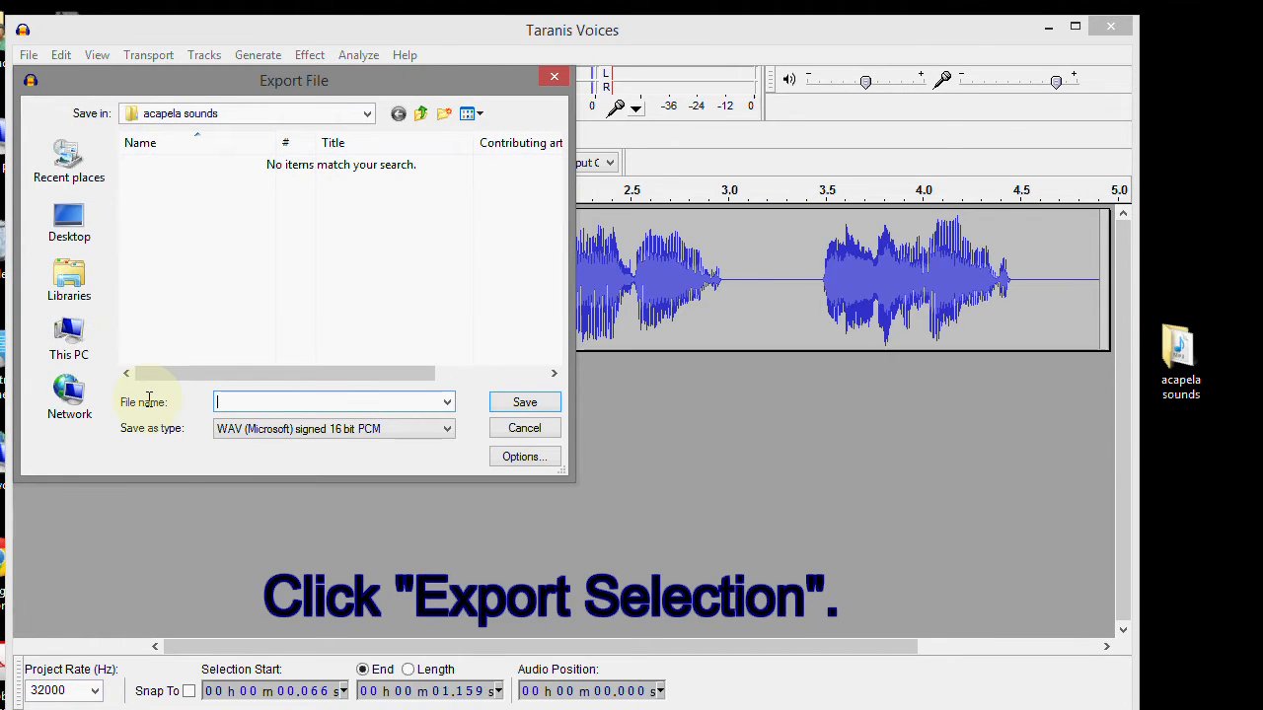
type("RTH")
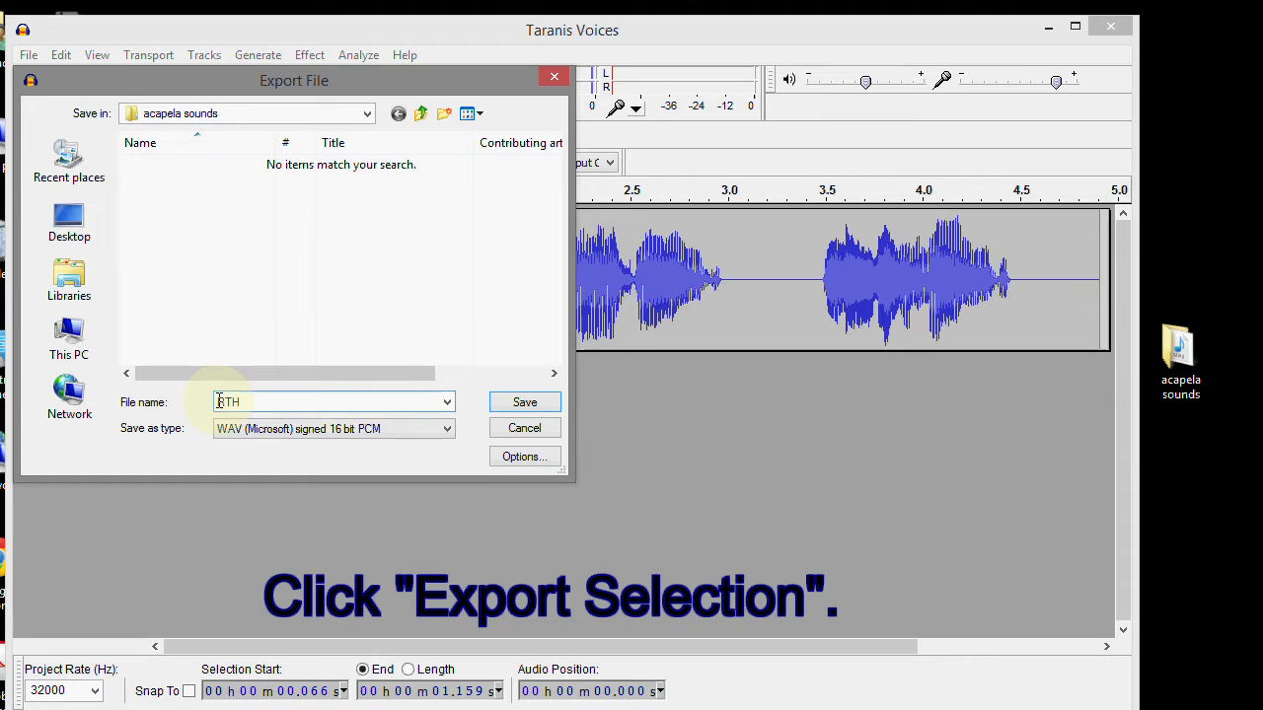
type("V")
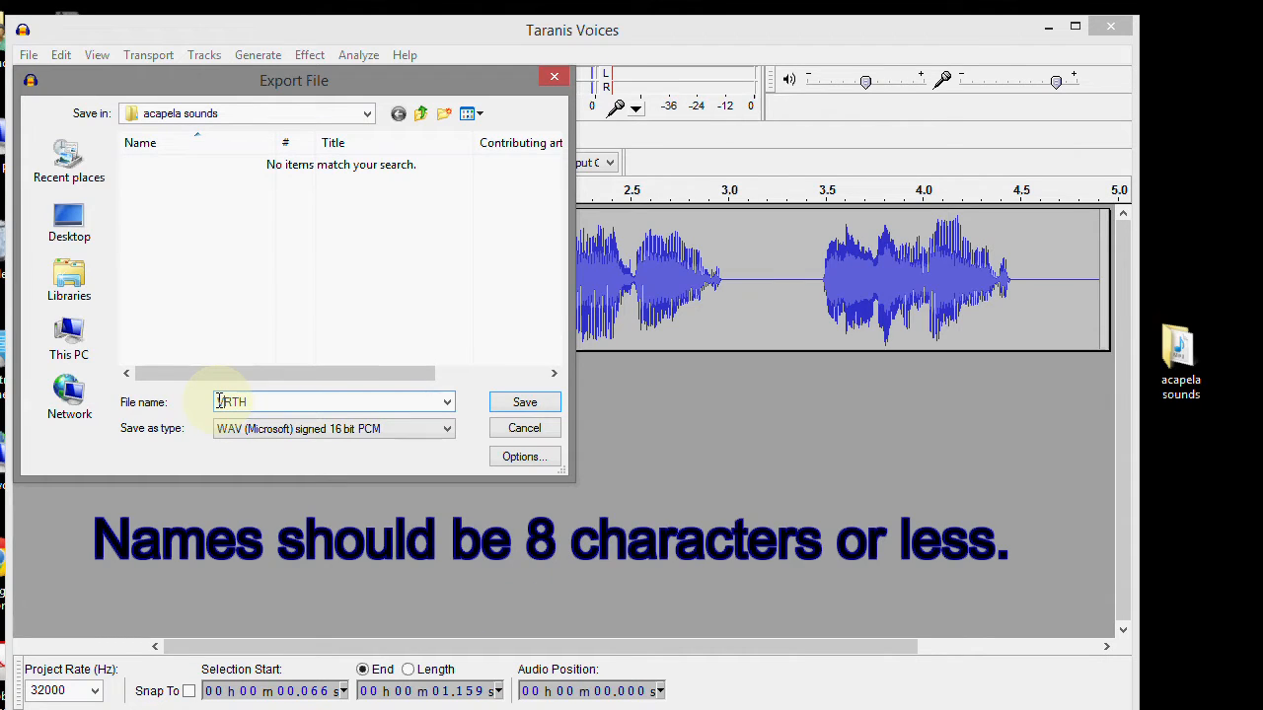
type("e")
key("BackSpace")
type("V_")
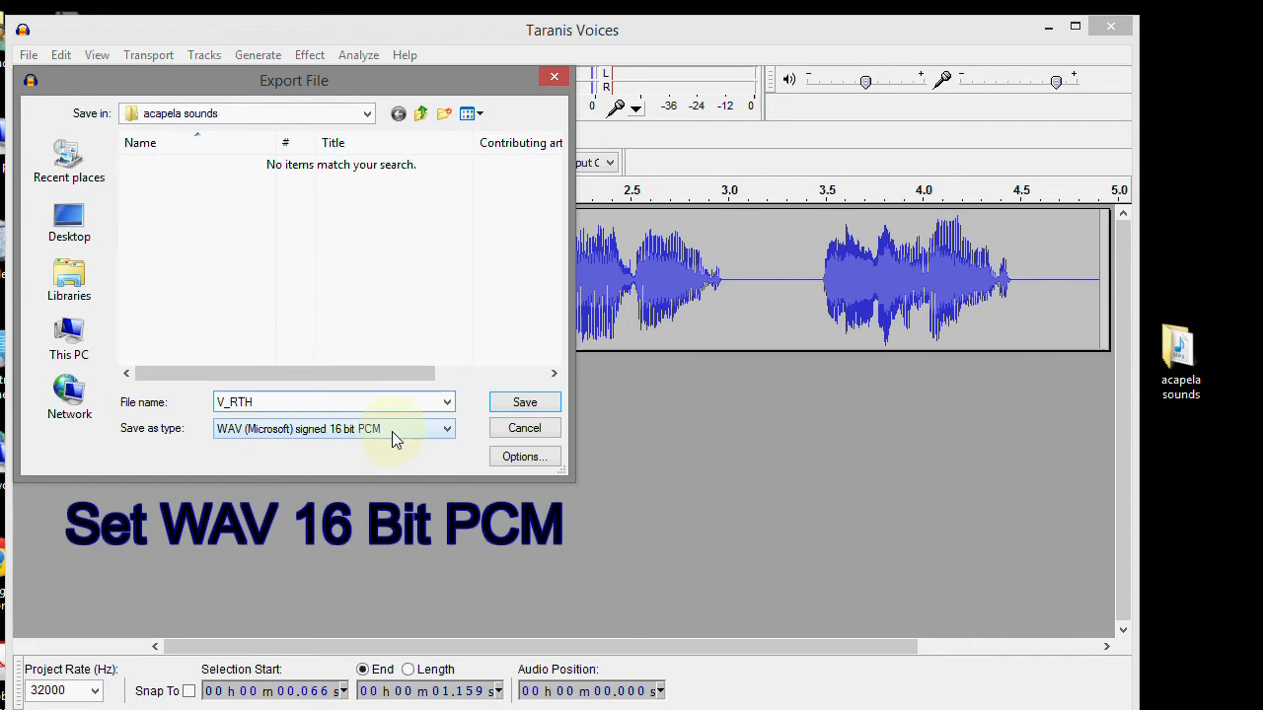
left_click(448, 434)
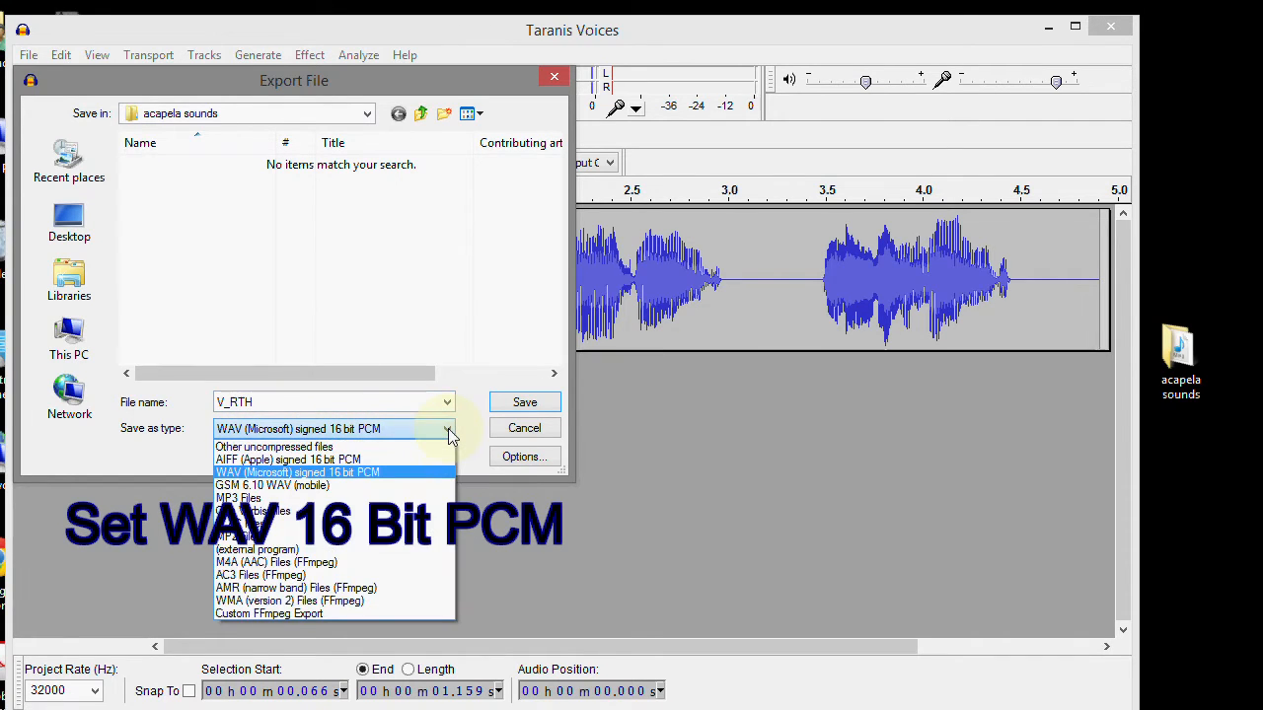
left_click(289, 472)
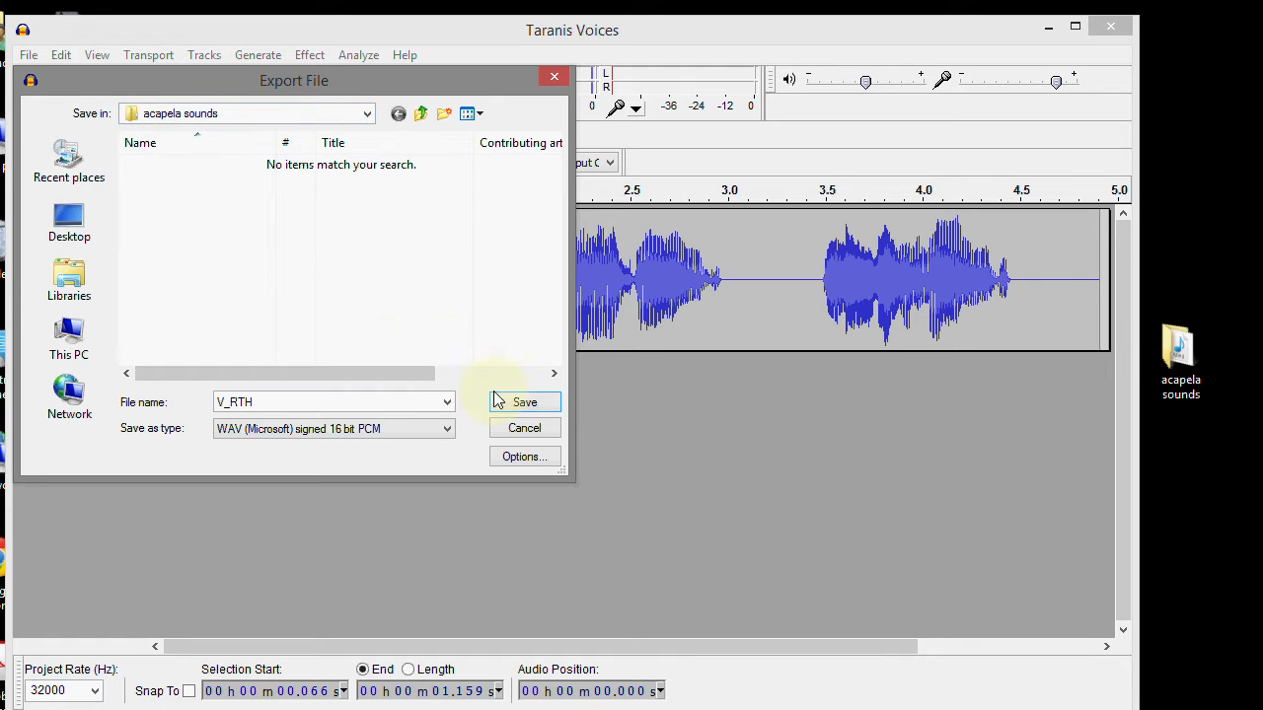
left_click(524, 406)
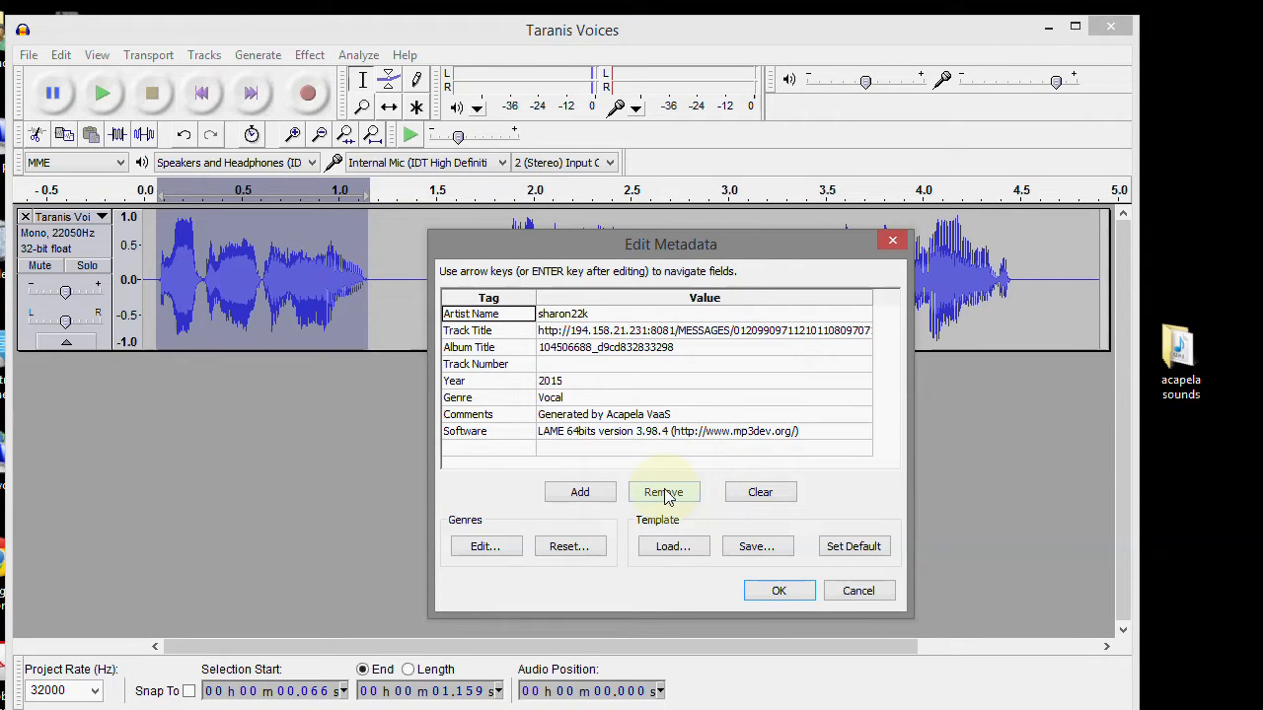
Clear all metadata values, enter the voice's name as the artist name, and finish the export.
left_click(758, 495)
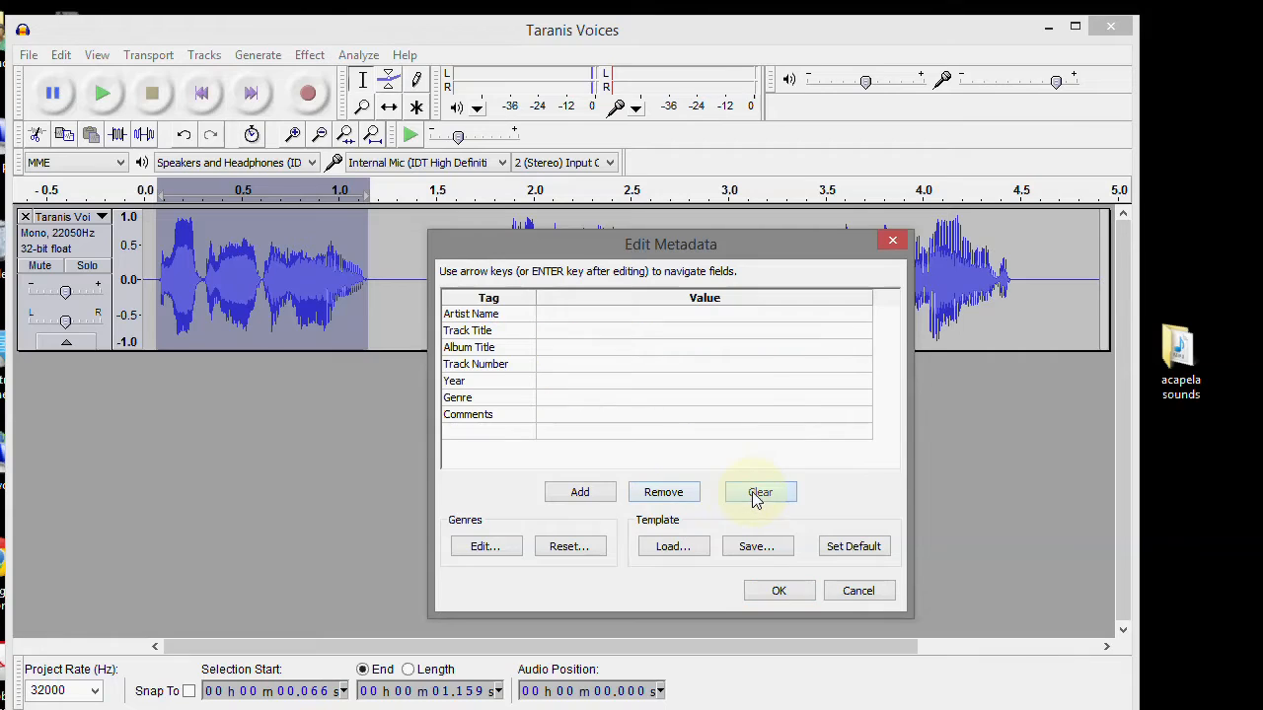
left_click(555, 316)
type("Sharon")
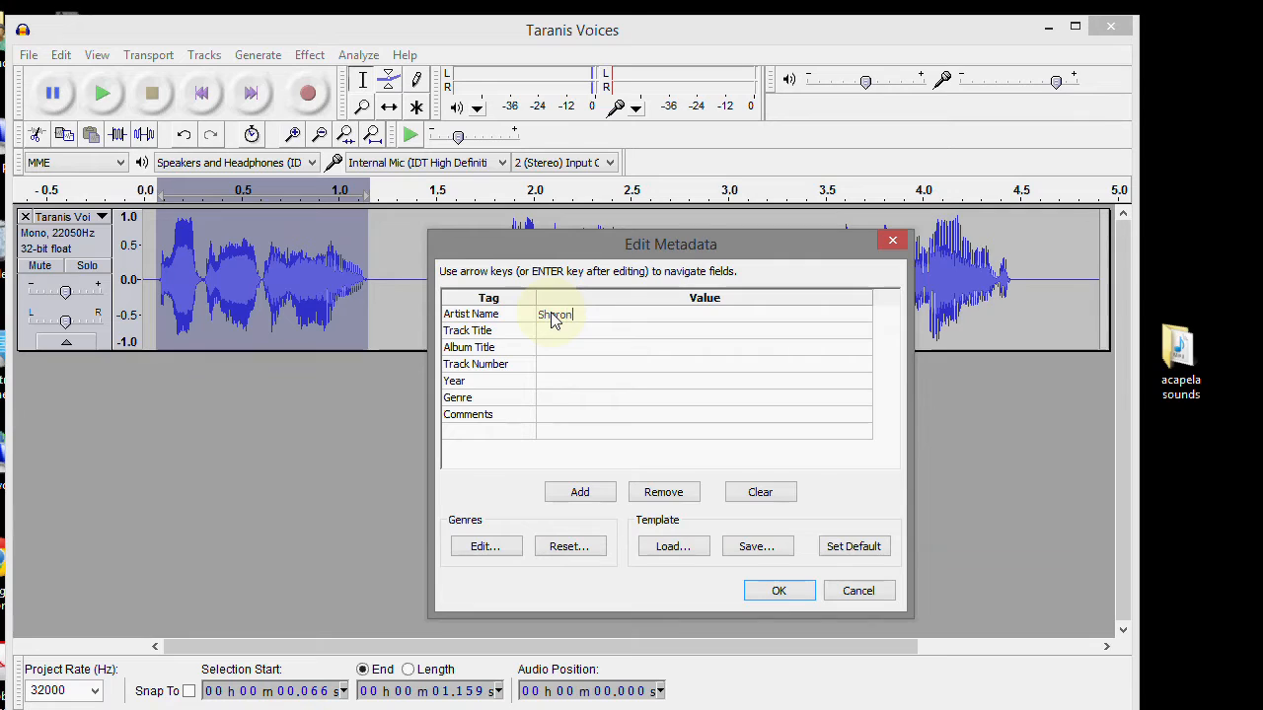
left_click(767, 592)
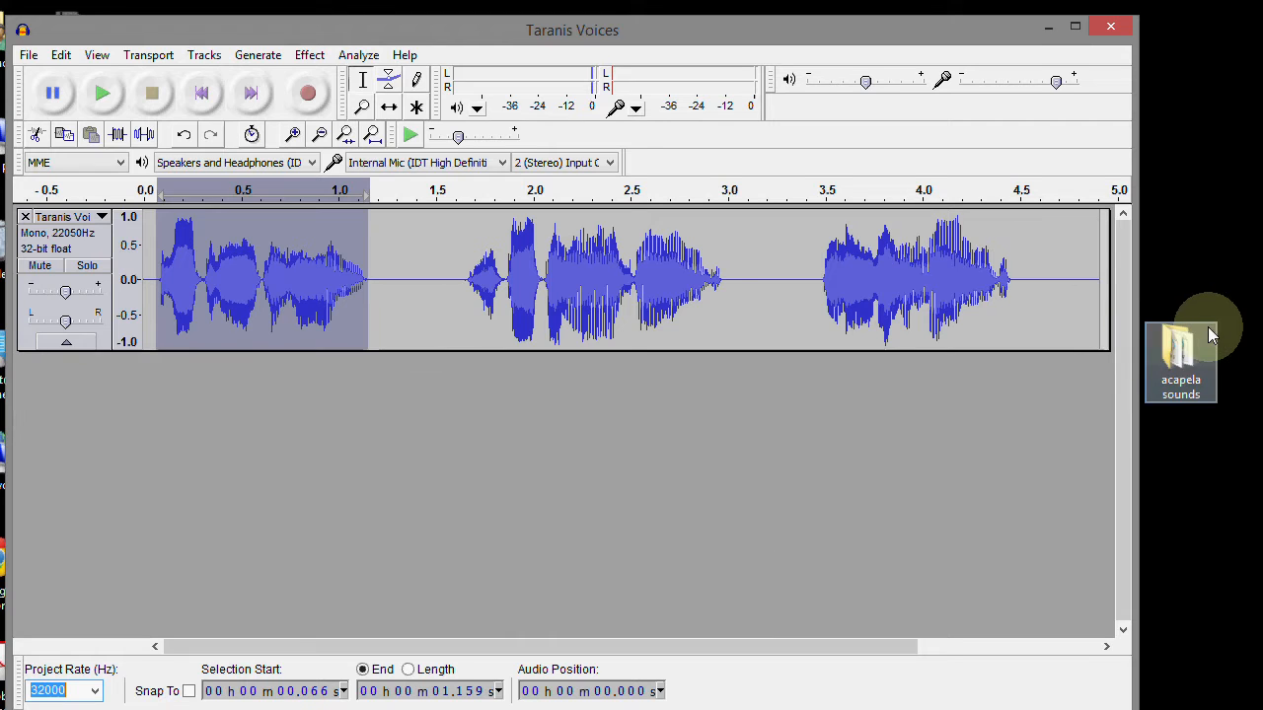
Open the acapela sounds folder on the desktop and play the exported V_RTH.wav file.
double_click(1181, 343)
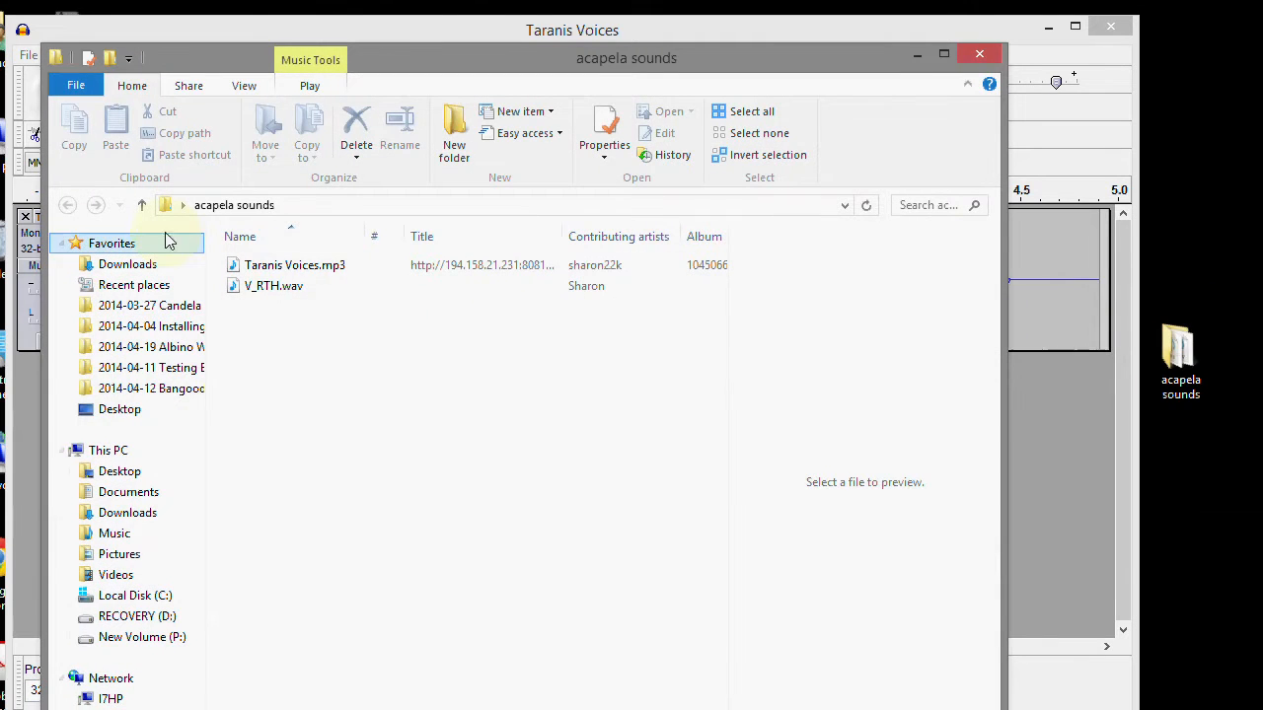
left_click(269, 293)
double_click(275, 293)
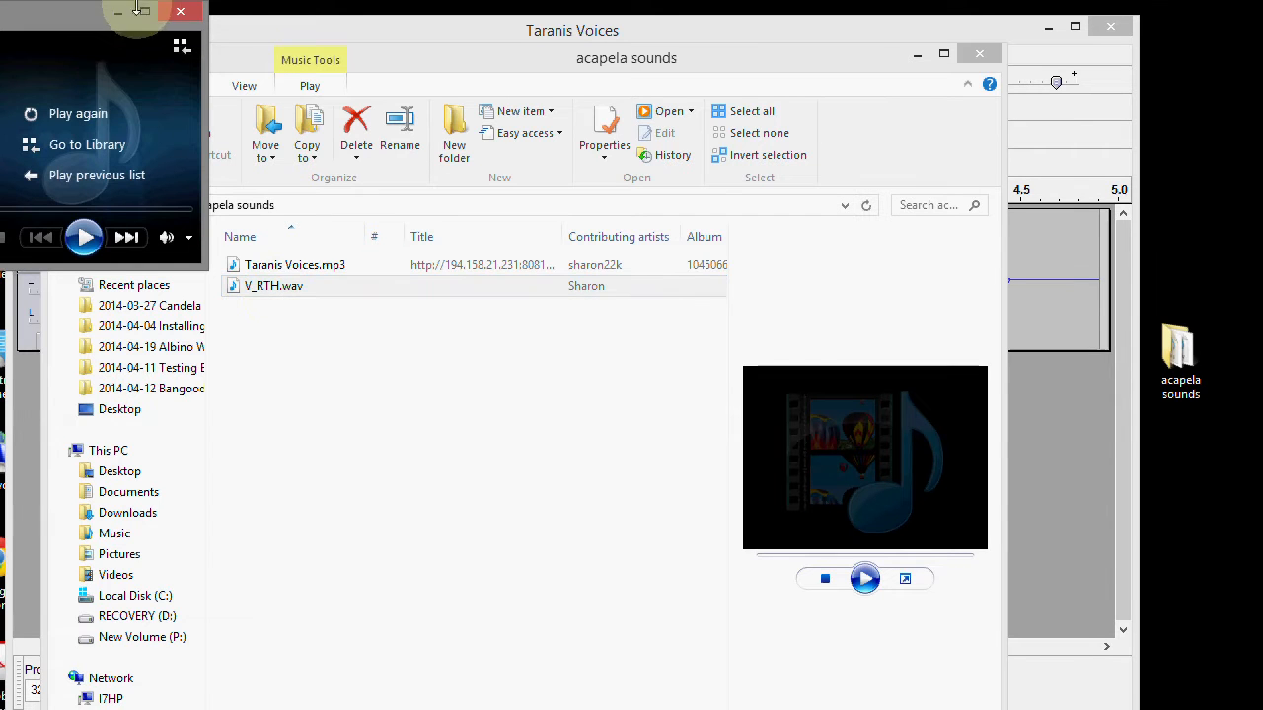
Close the media player and folder windows, and select the second sound in the track, from about 1.62 s to 3.01 s.
left_click(181, 14)
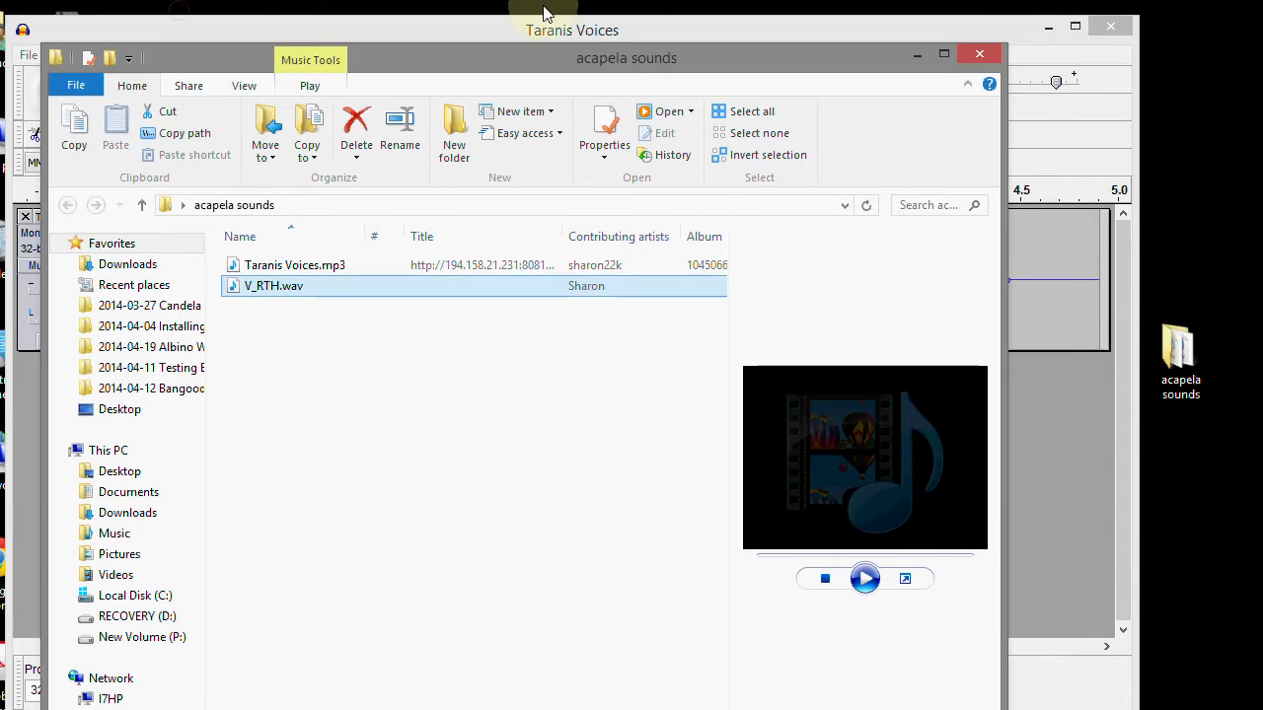
left_click(979, 55)
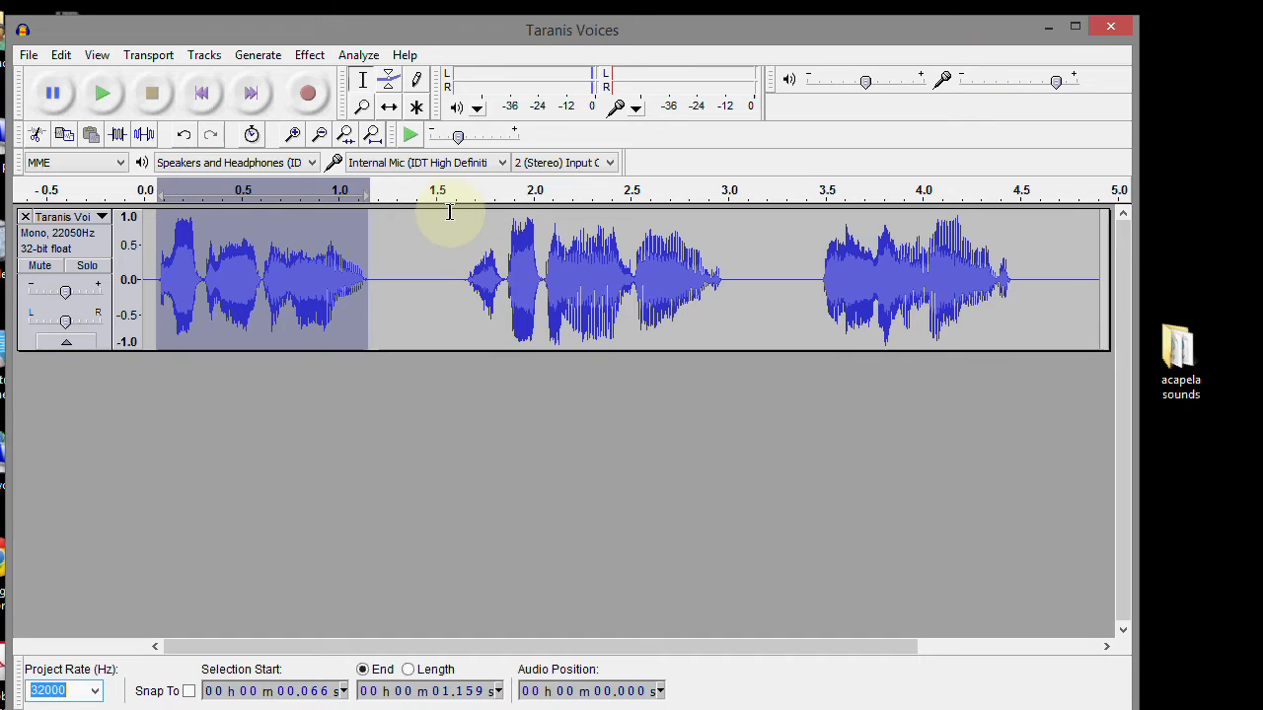
left_click_drag(459, 219, 729, 217)
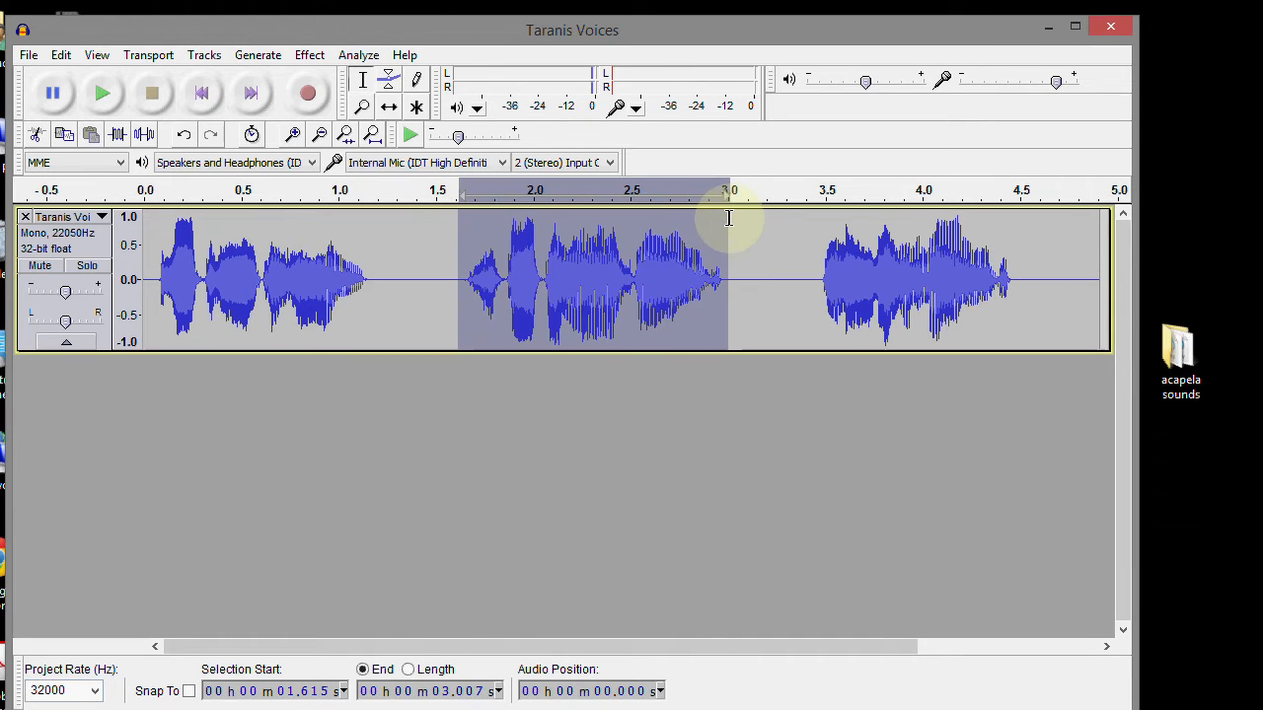
Export the selection to the acapela sounds folder as V_Stab in WAV (Microsoft) signed 16 bit PCM, accepting the existing metadata.
left_click(29, 56)
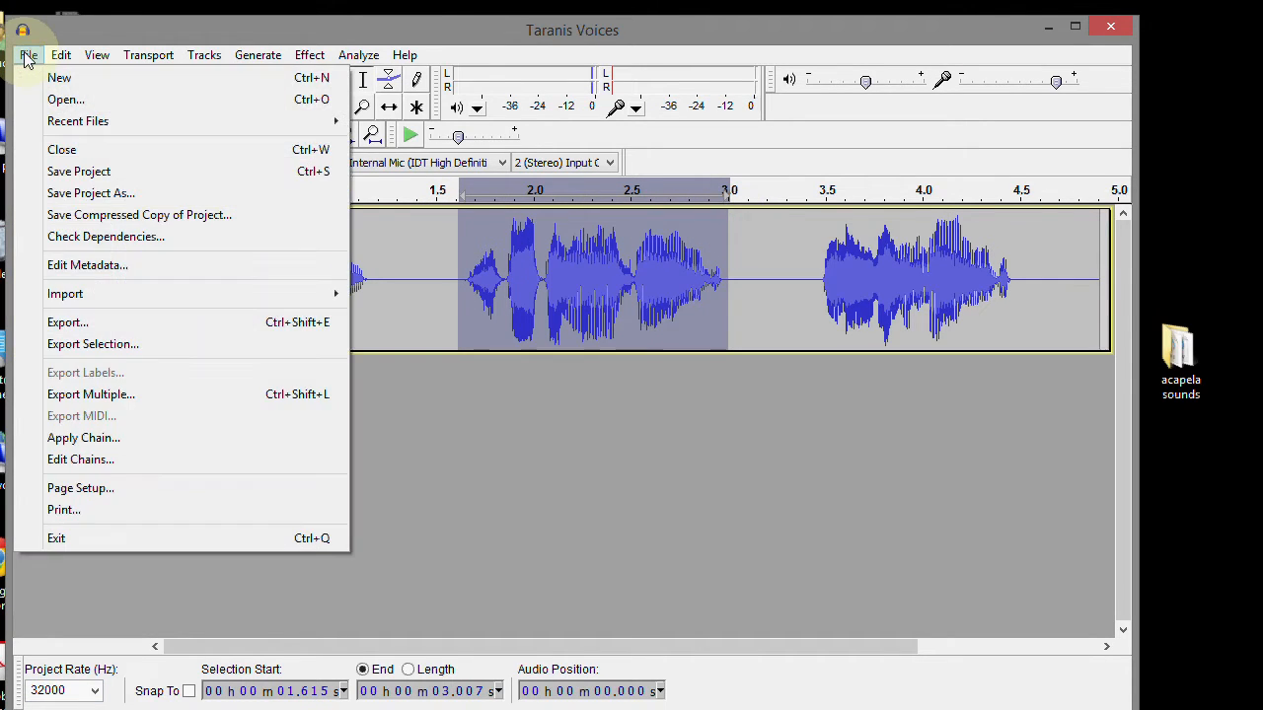
left_click(103, 344)
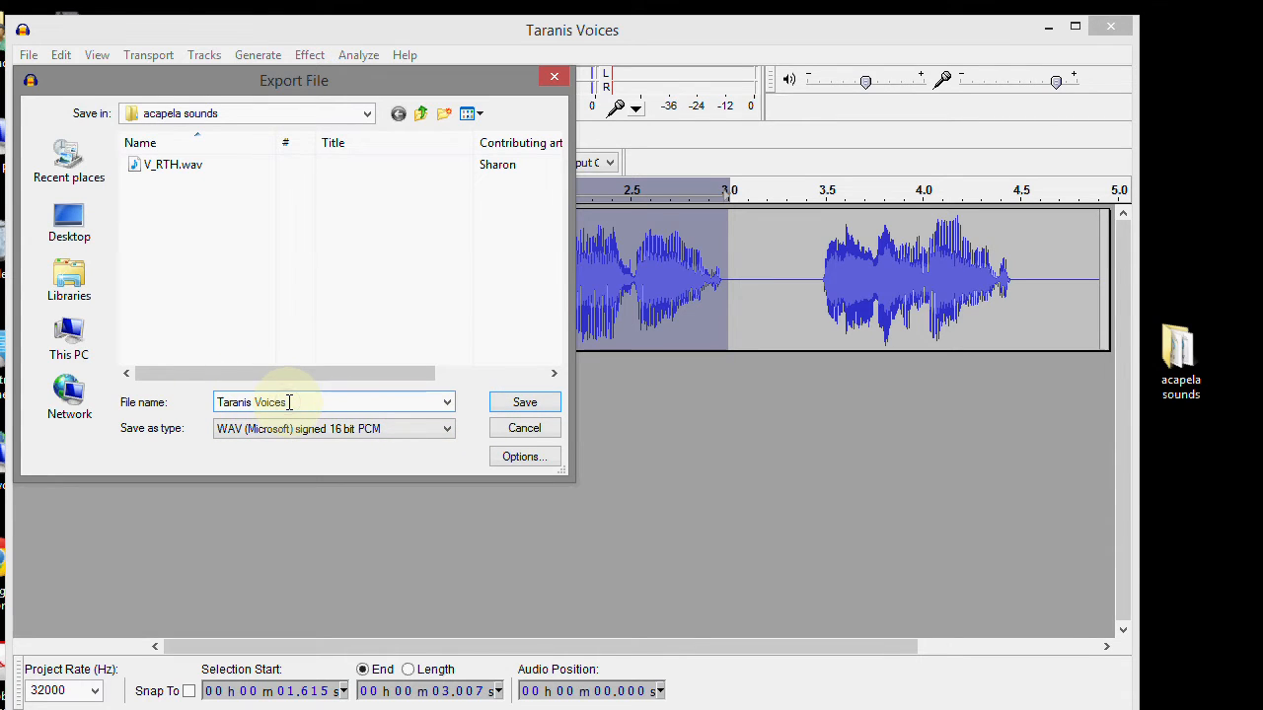
left_click_drag(289, 401, 265, 399)
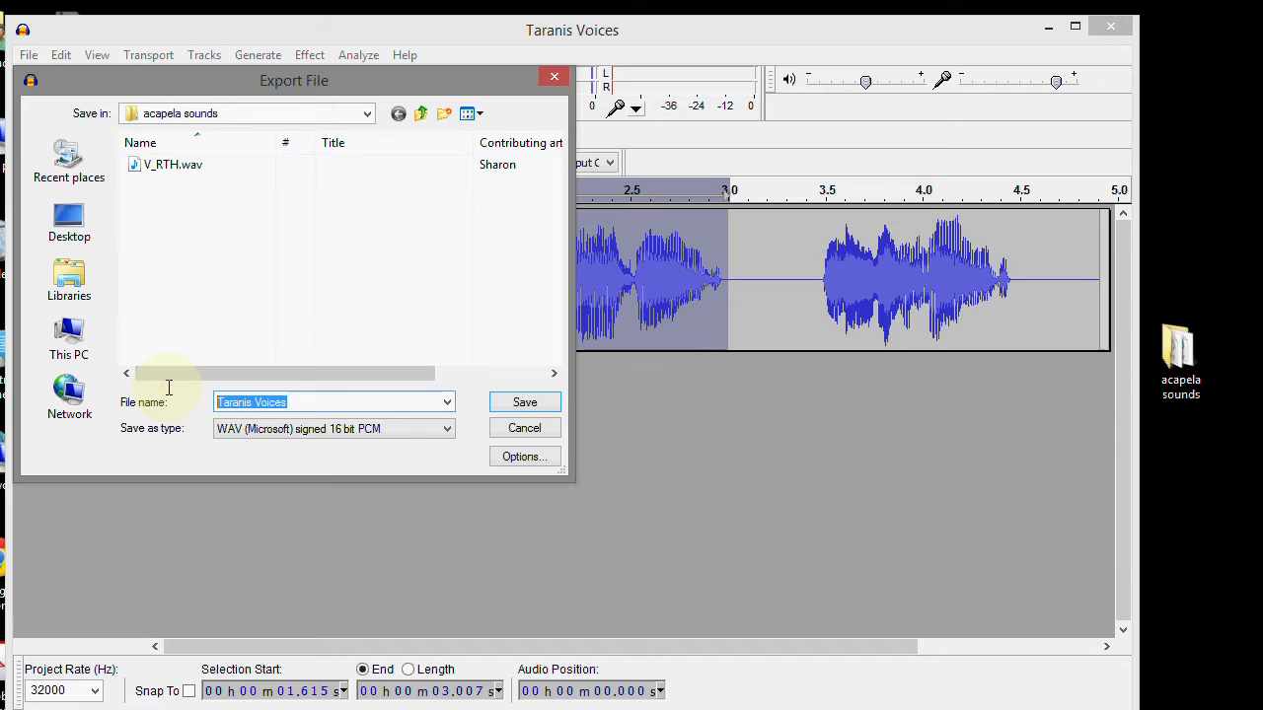
type("V")
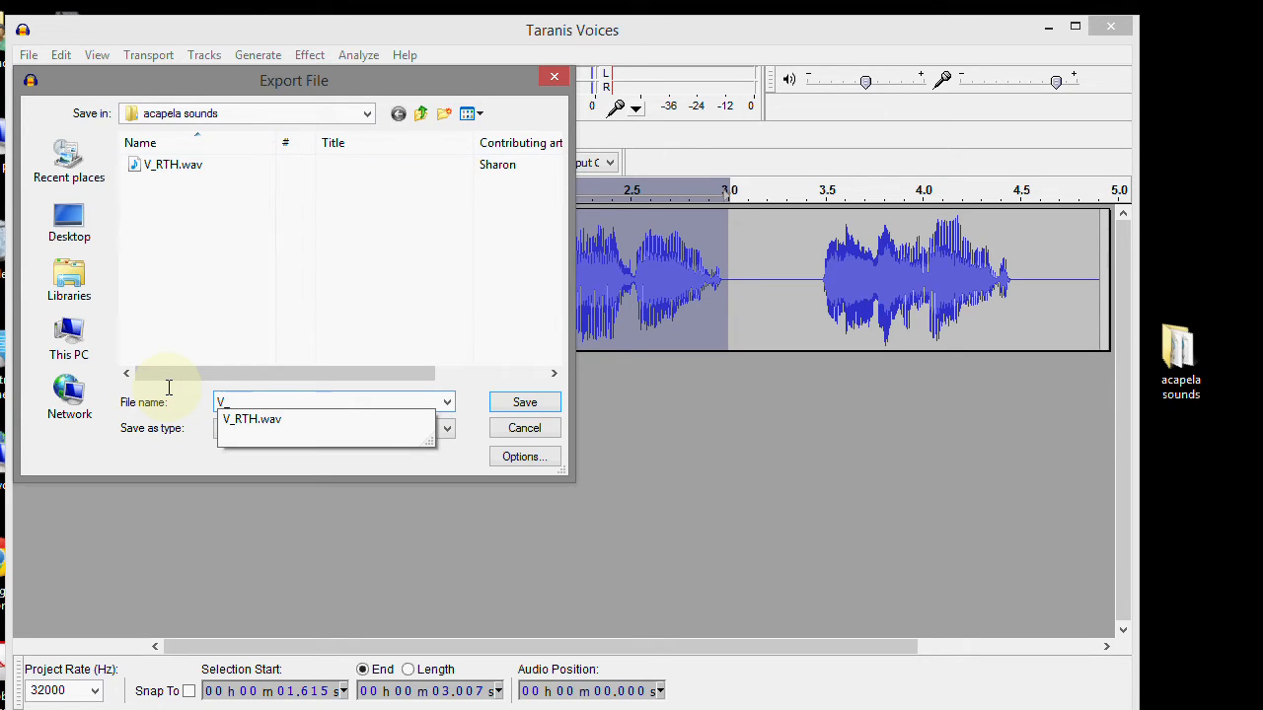
type("_Stab")
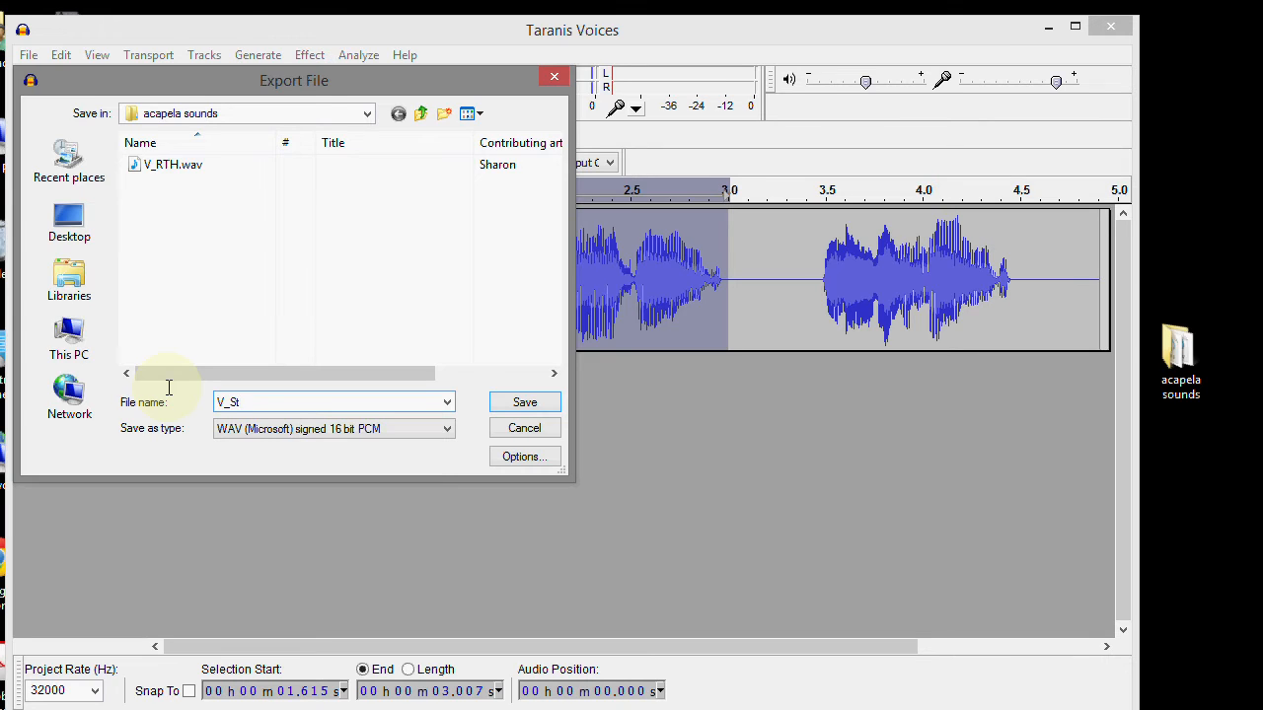
left_click(520, 404)
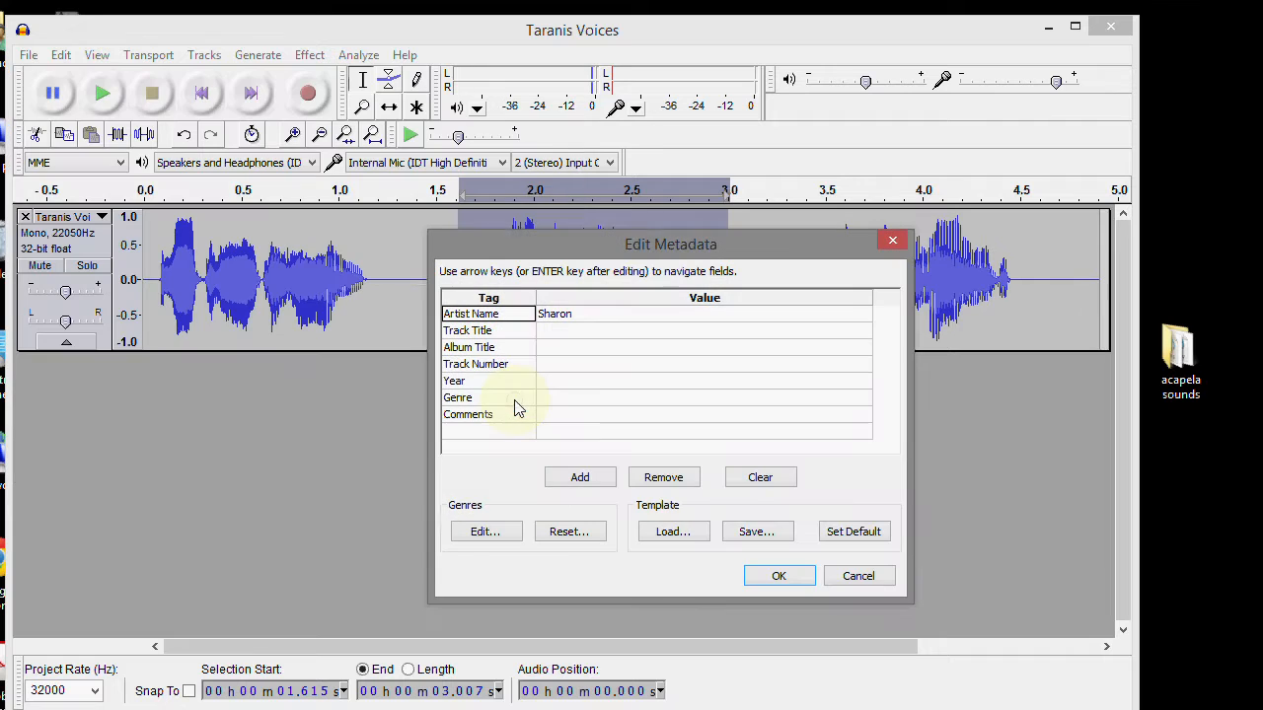
left_click(781, 576)
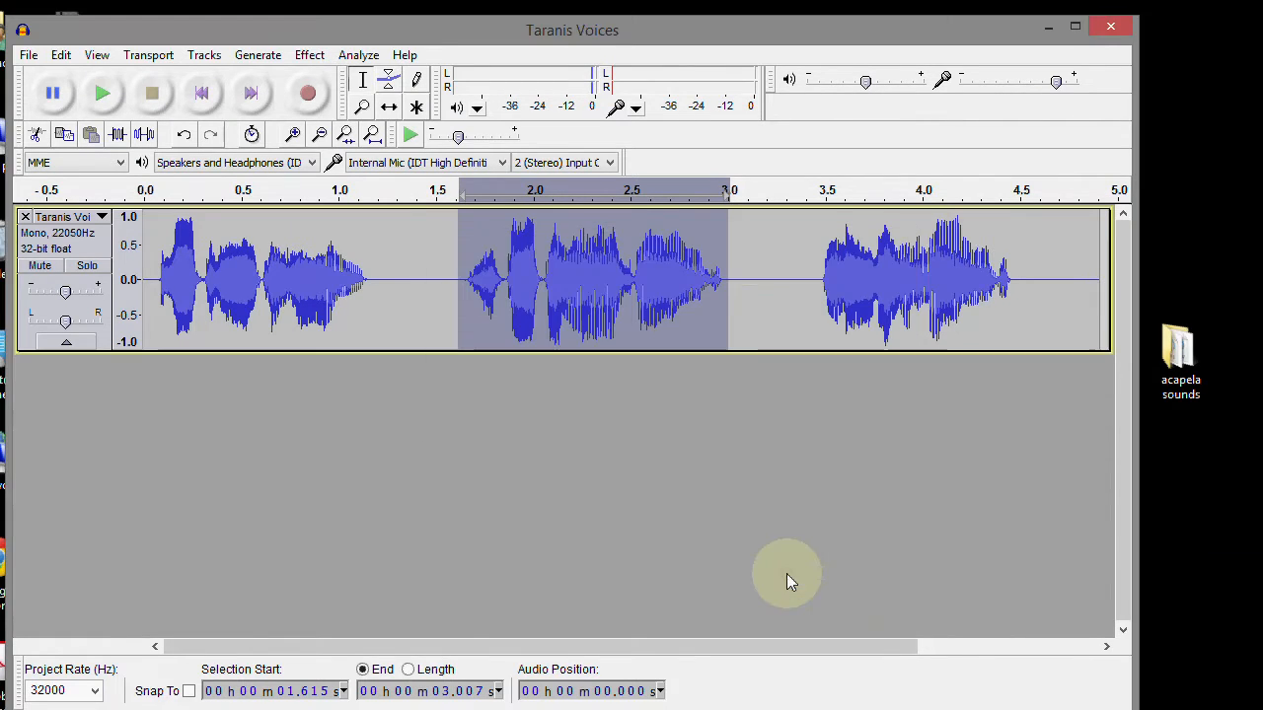
Select the third sound in the track, from about 3.46 s to 4.48 s, and play it back.
left_click(824, 246)
left_click_drag(816, 233, 1015, 244)
key("space")
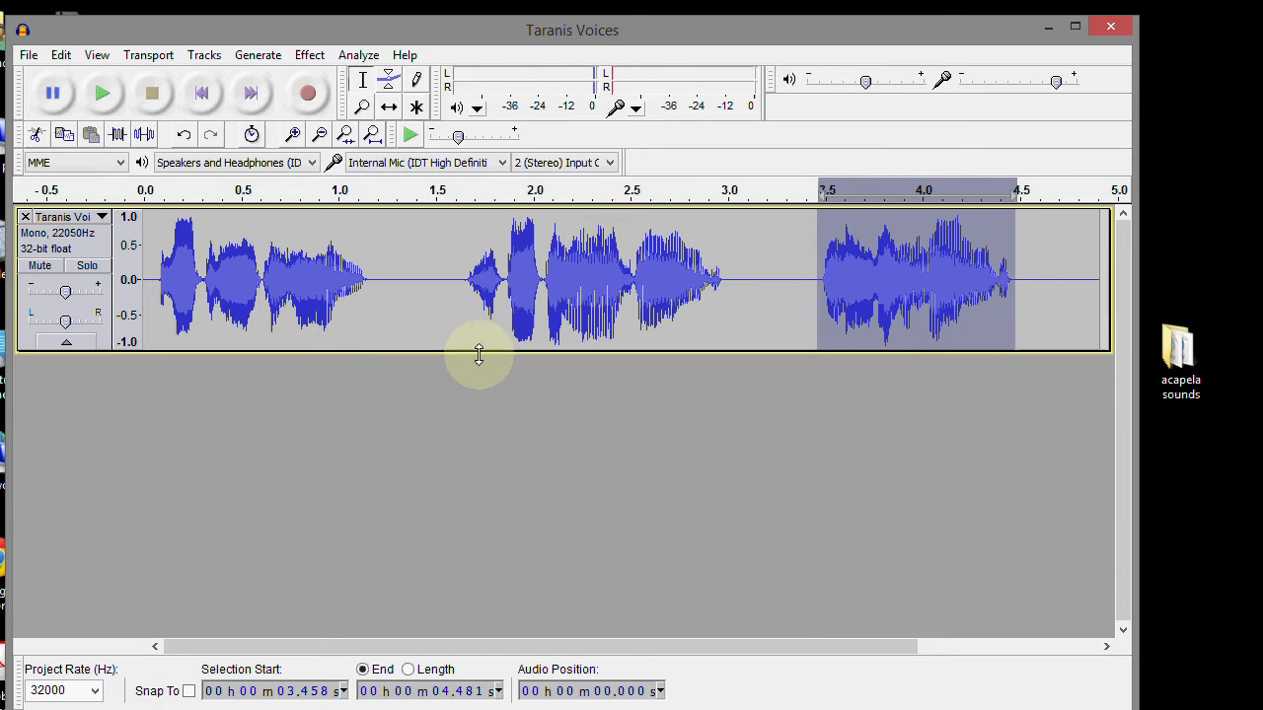
Export the selection to the acapela sounds folder as V_Man in WAV (Microsoft) signed 16 bit PCM, accepting the existing metadata.
left_click(30, 56)
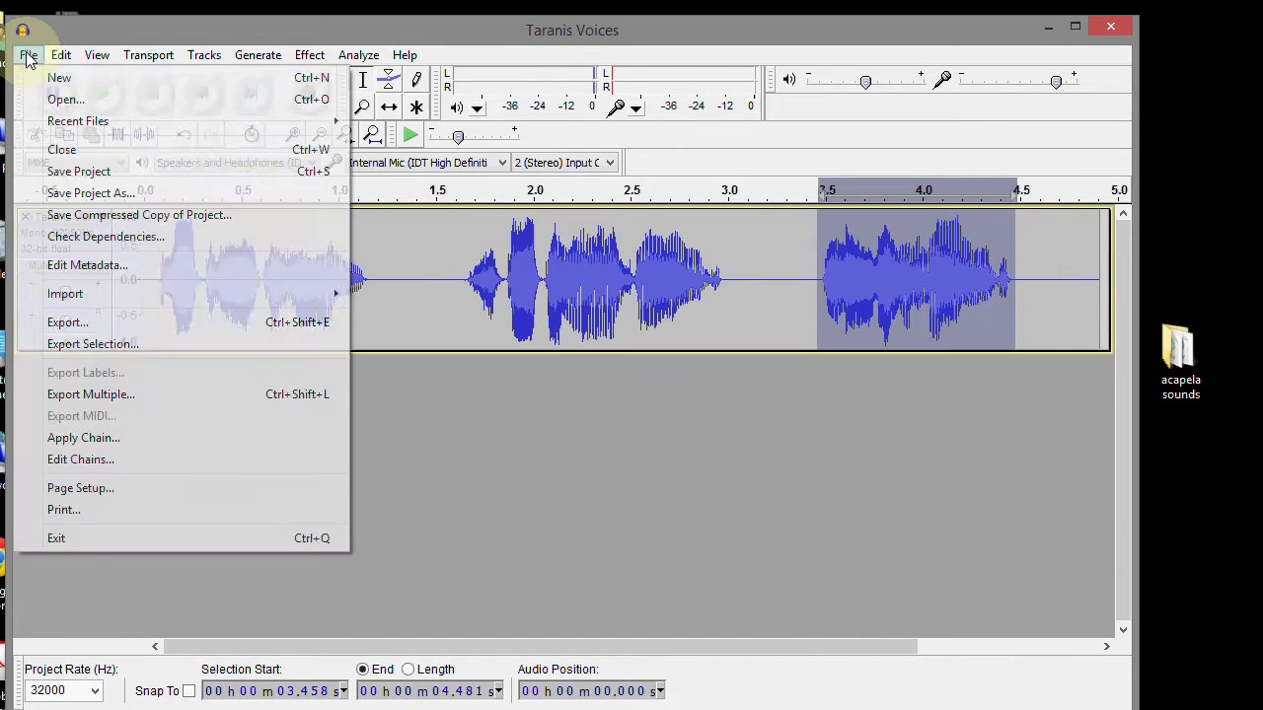
left_click(84, 345)
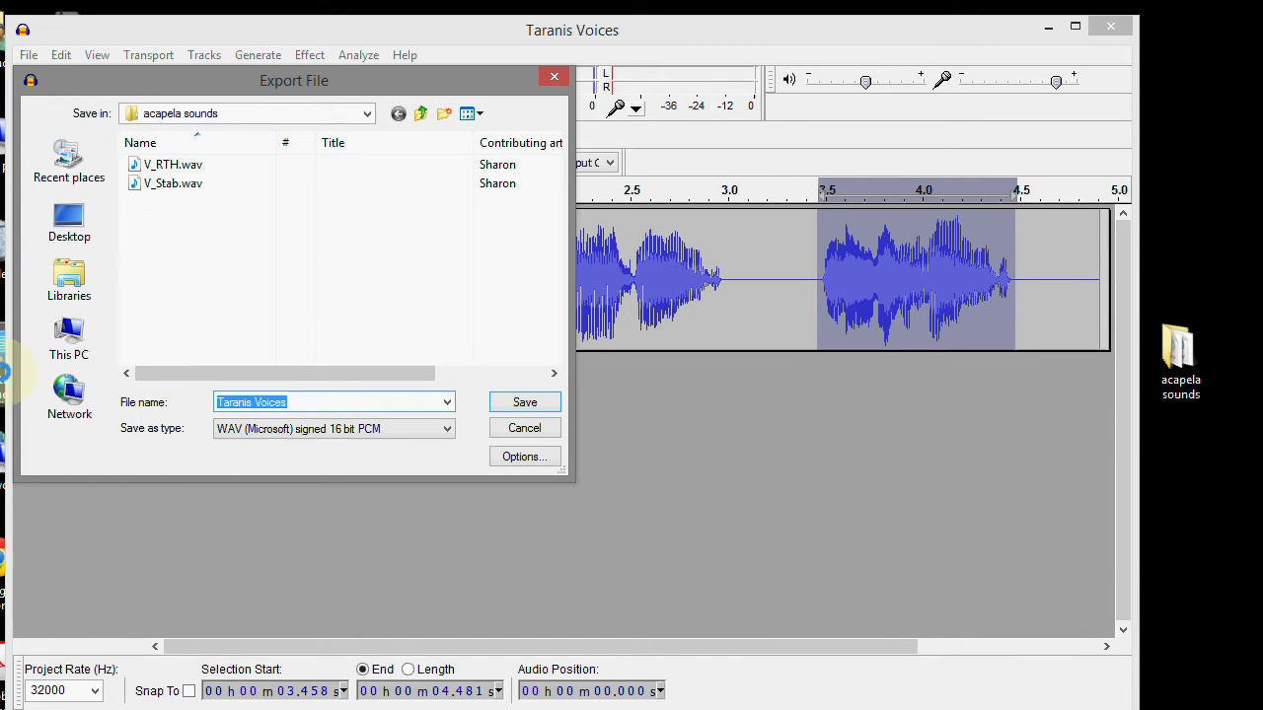
type("V")
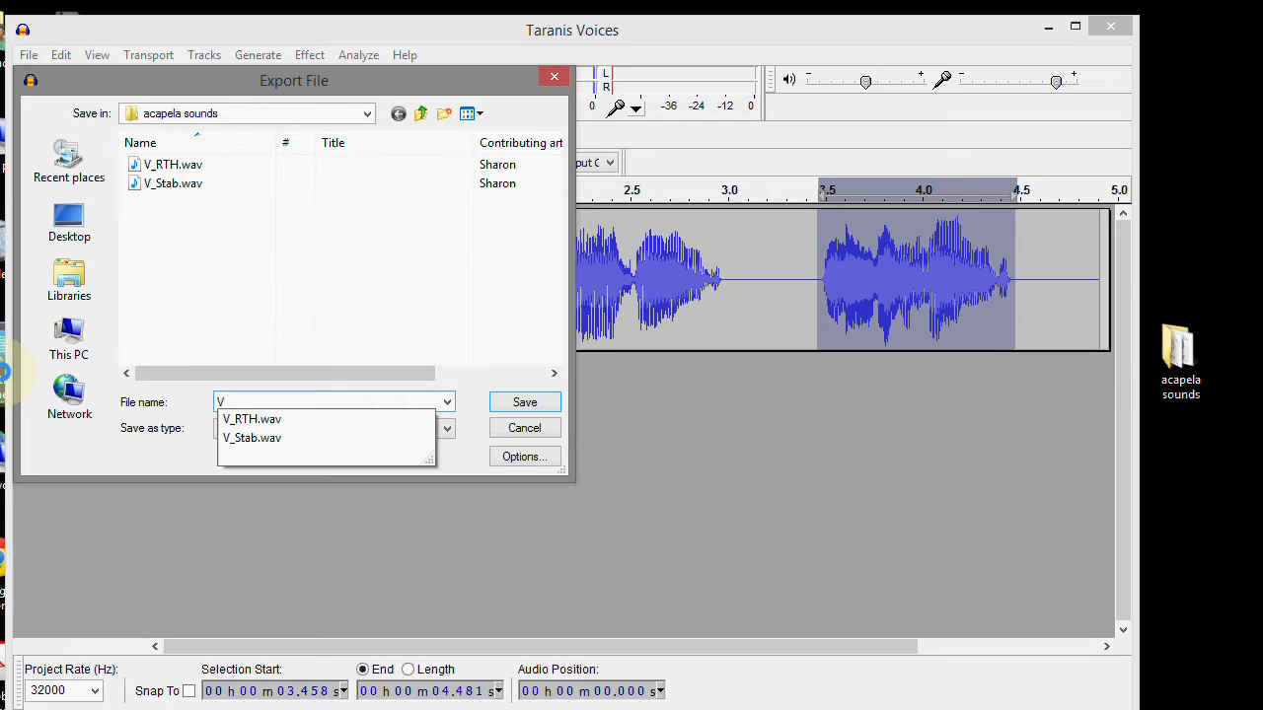
type("_Man")
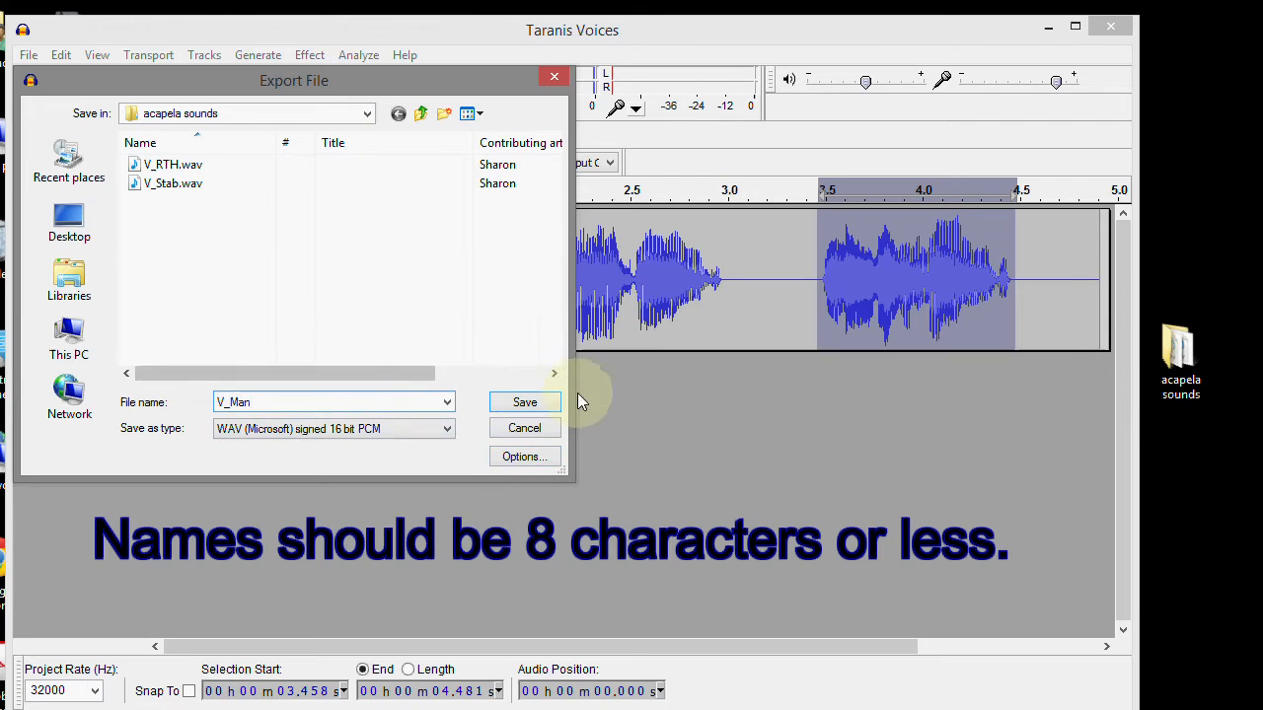
left_click(525, 402)
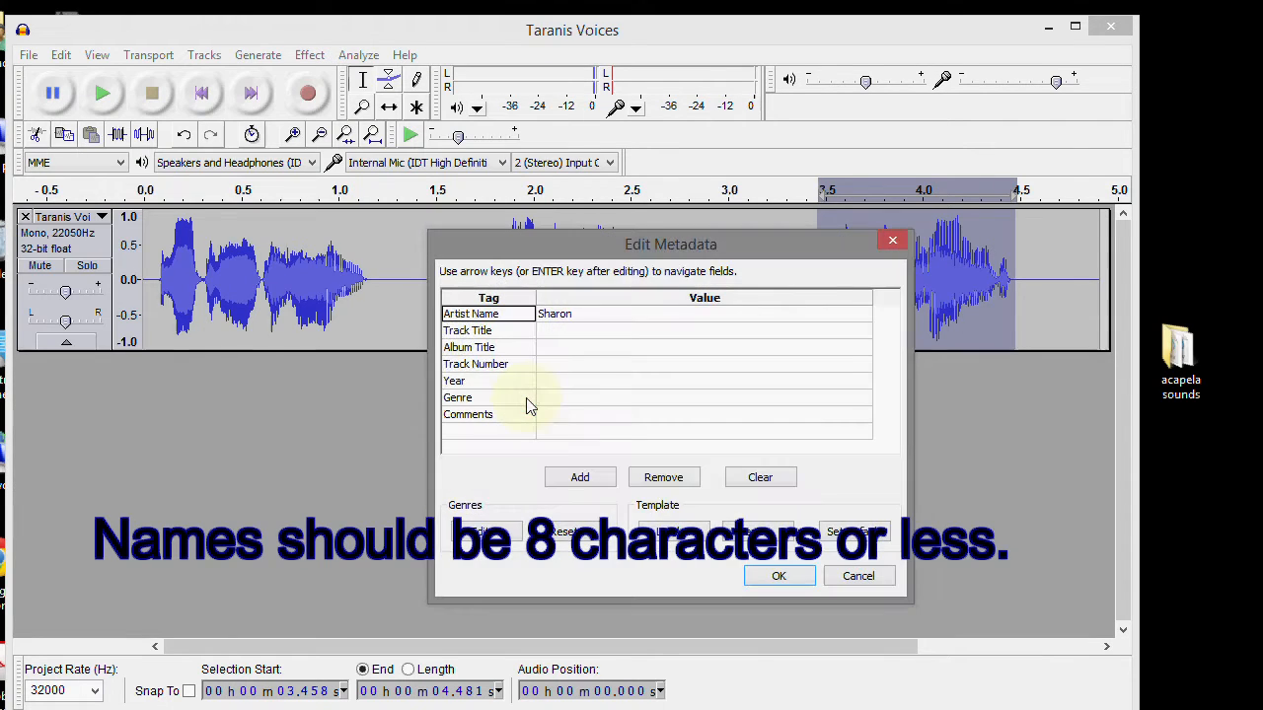
left_click(778, 578)
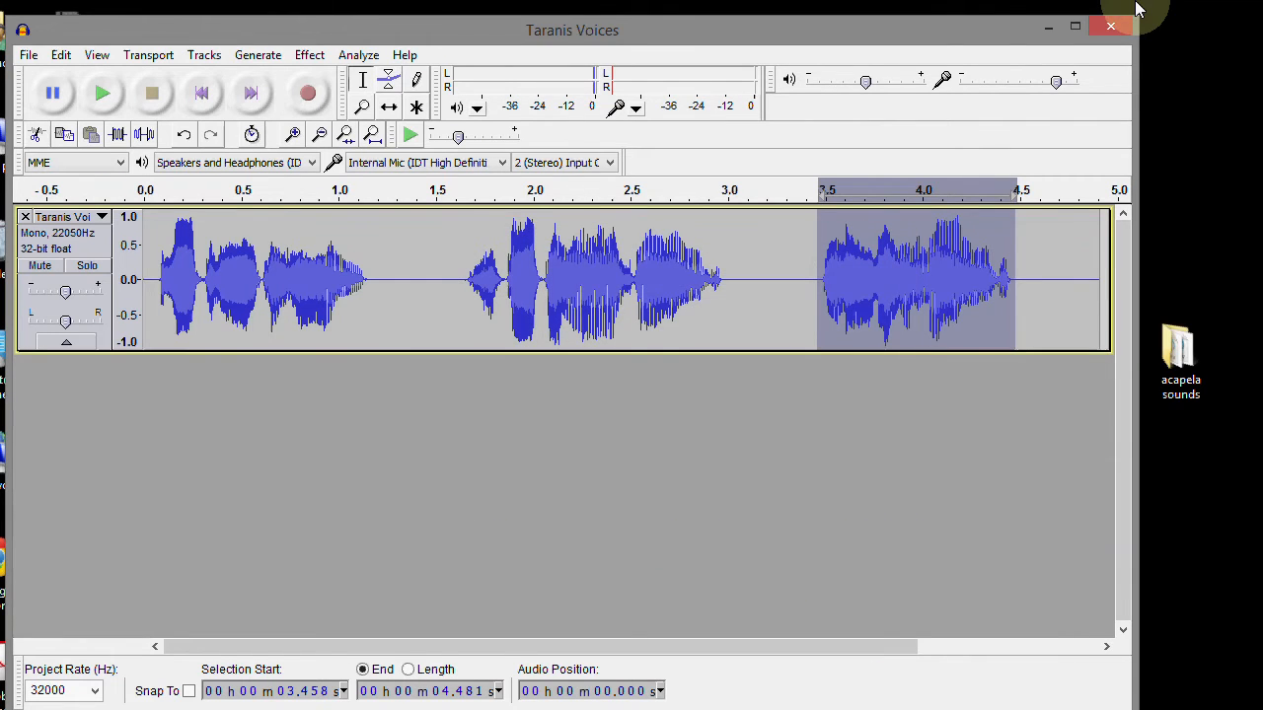
Close the Taranis Voices project without saving changes, and move and open the acapela sounds folder on the desktop.
left_click(1112, 30)
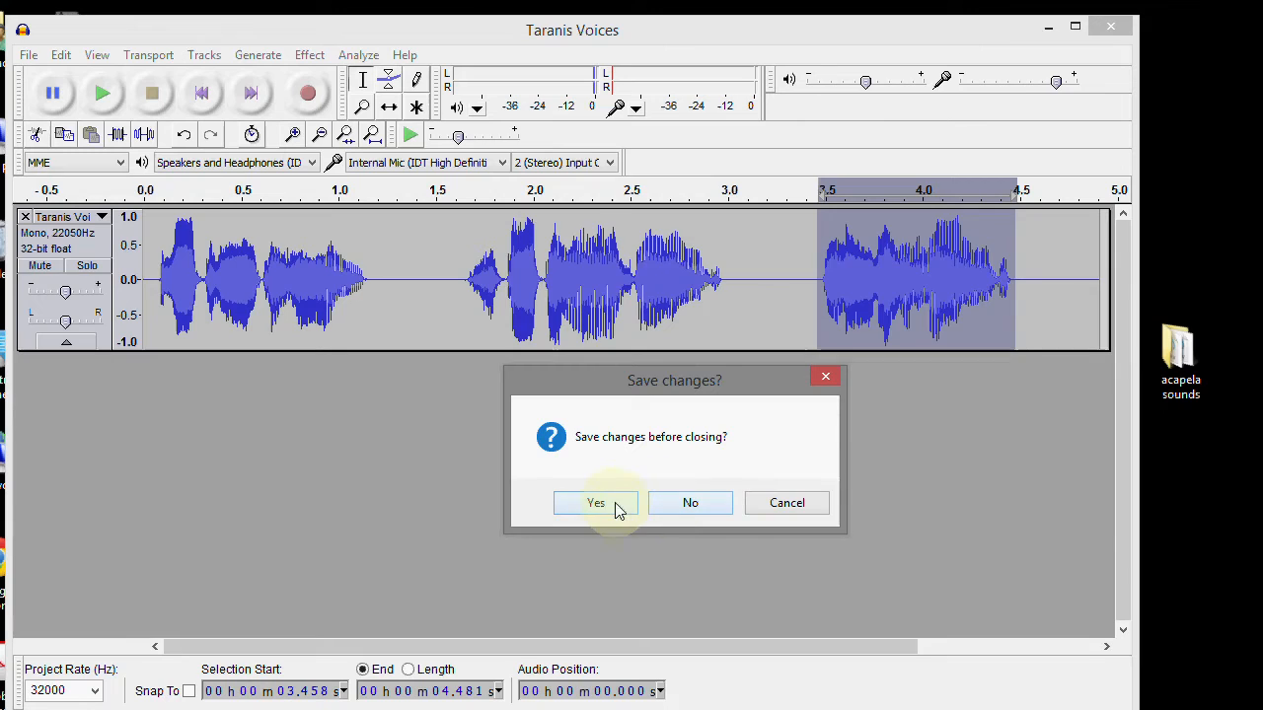
left_click(689, 504)
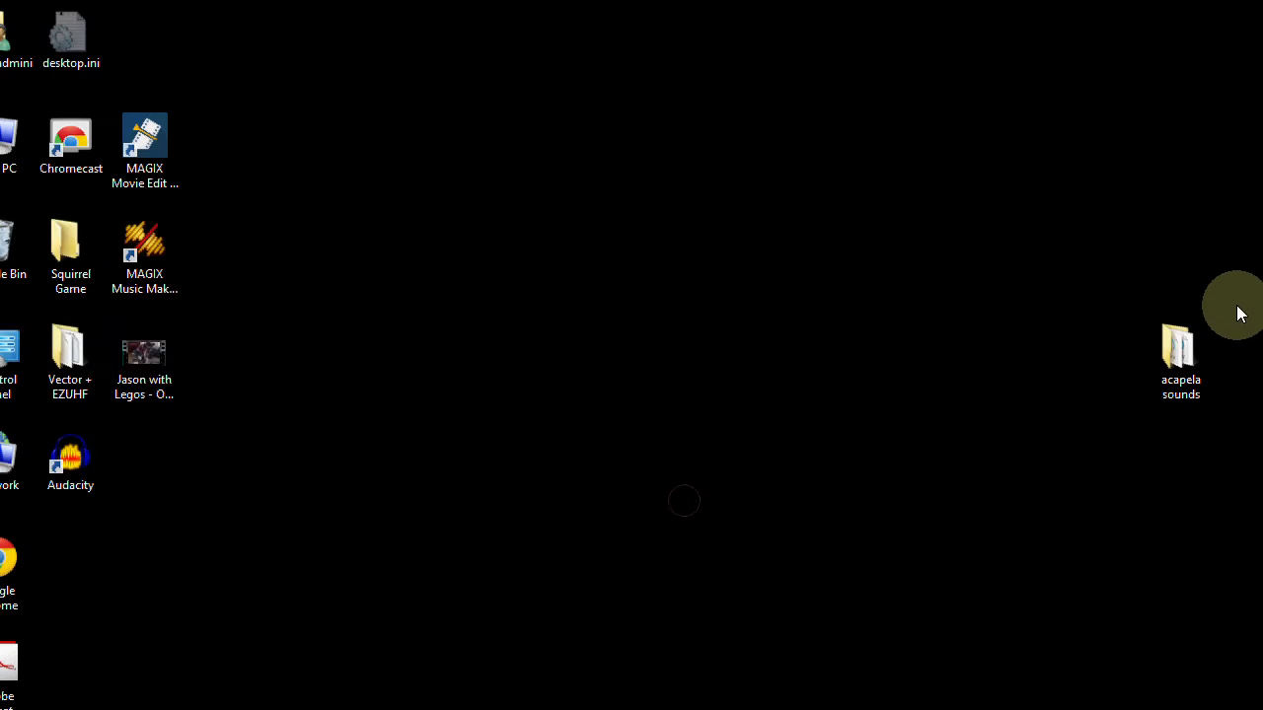
left_click(1170, 339)
left_click_drag(1170, 339, 564, 265)
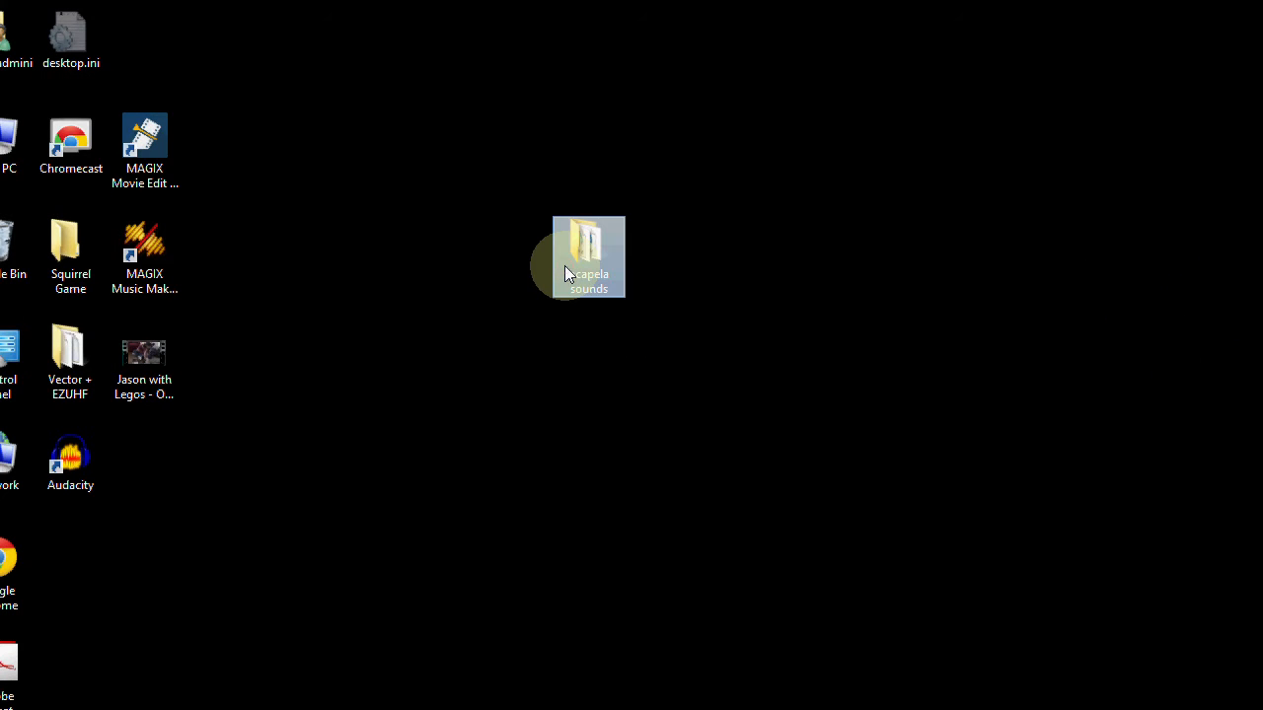
double_click(577, 251)
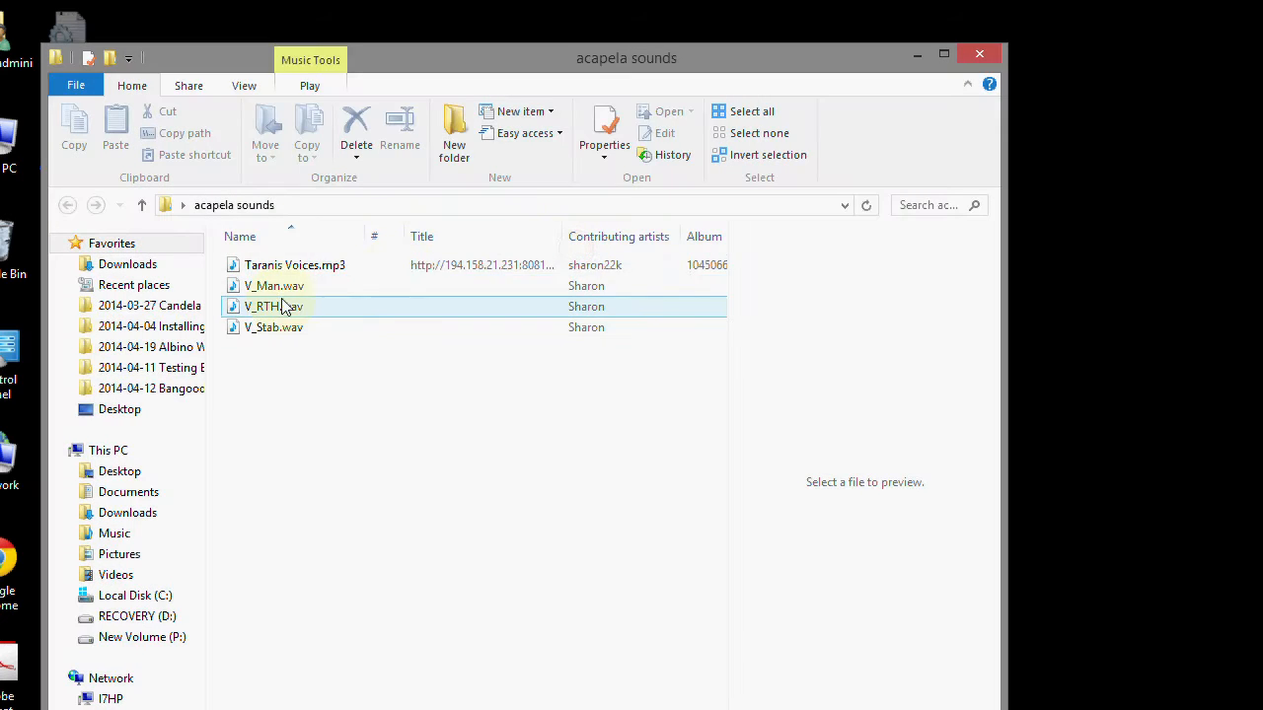
Play V_RTH.wav, V_Man.wav and V_Stab.wav in turn to check the exported sounds, closing the player after each one.
left_click(272, 307)
double_click(272, 306)
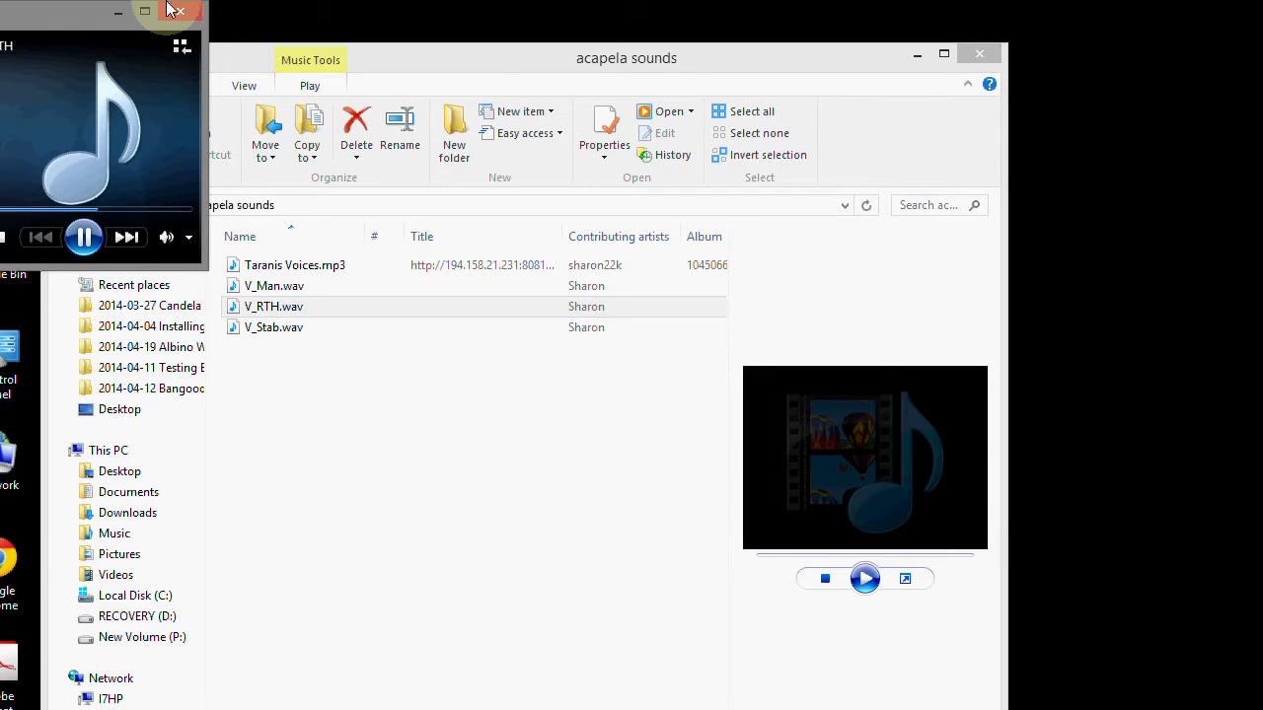
left_click(182, 16)
left_click(277, 286, "ctrl")
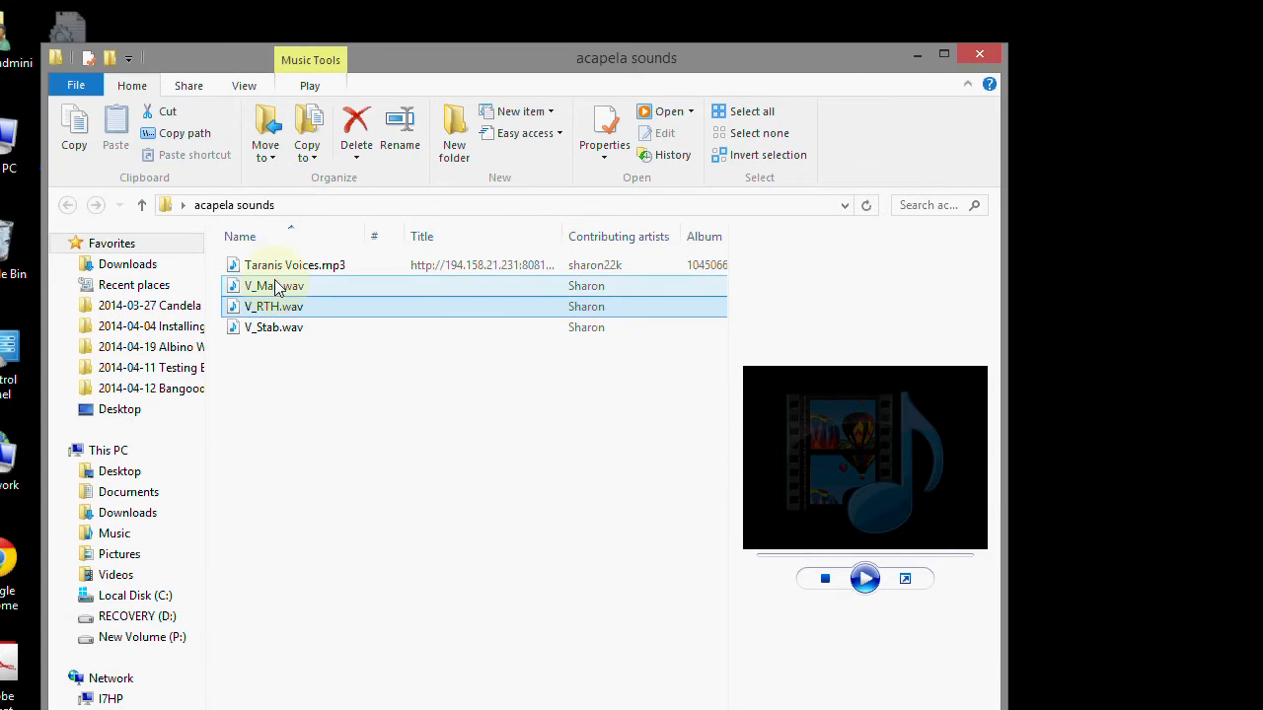
double_click(276, 286)
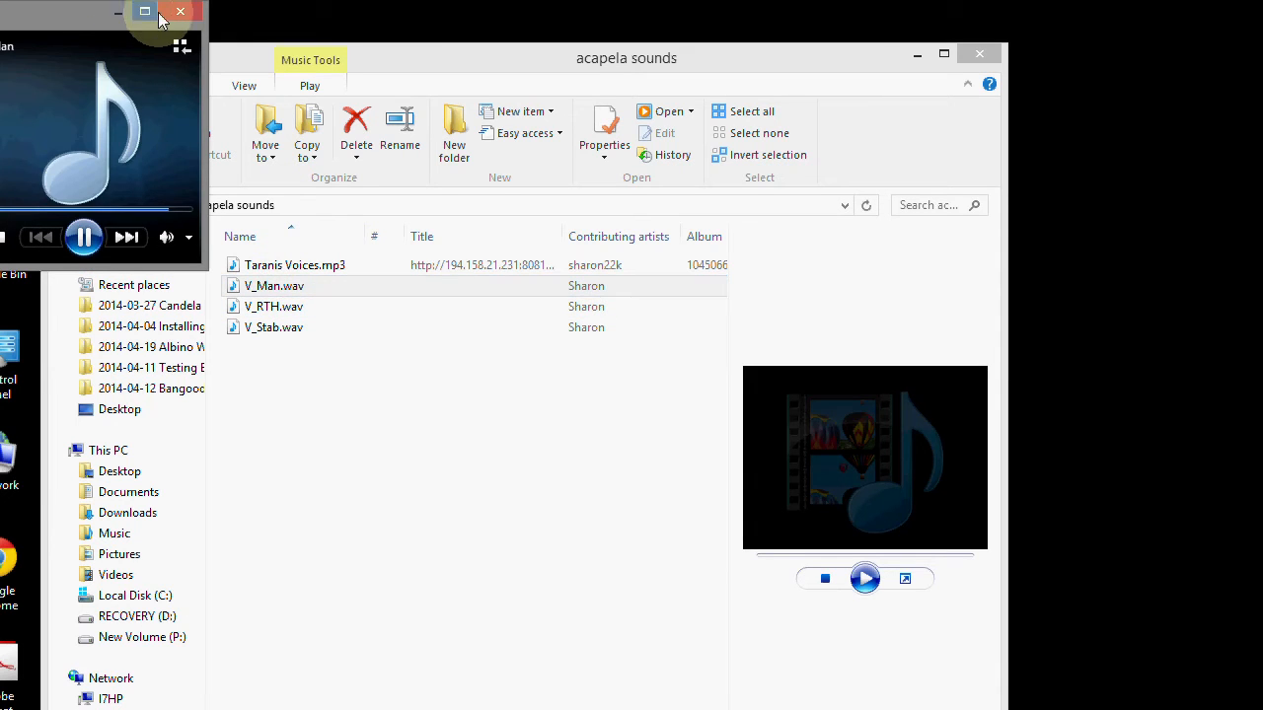
left_click(181, 17)
left_click(289, 333, "shift")
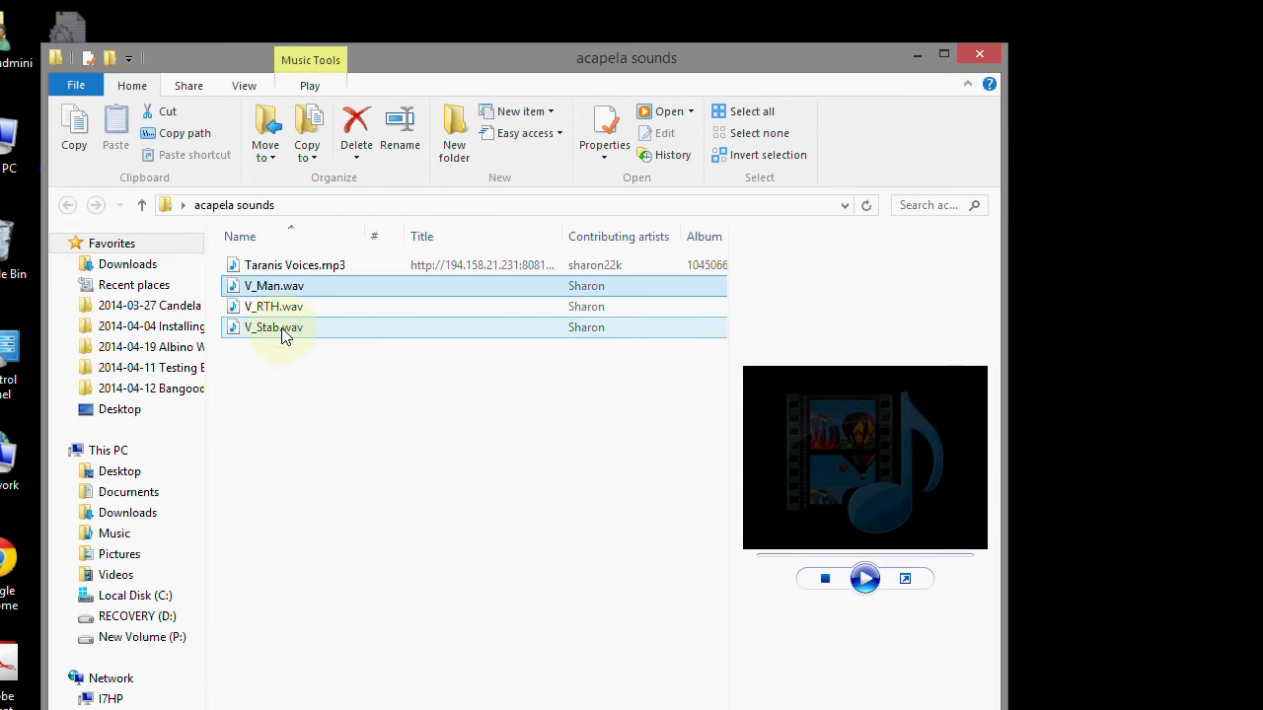
double_click(283, 334)
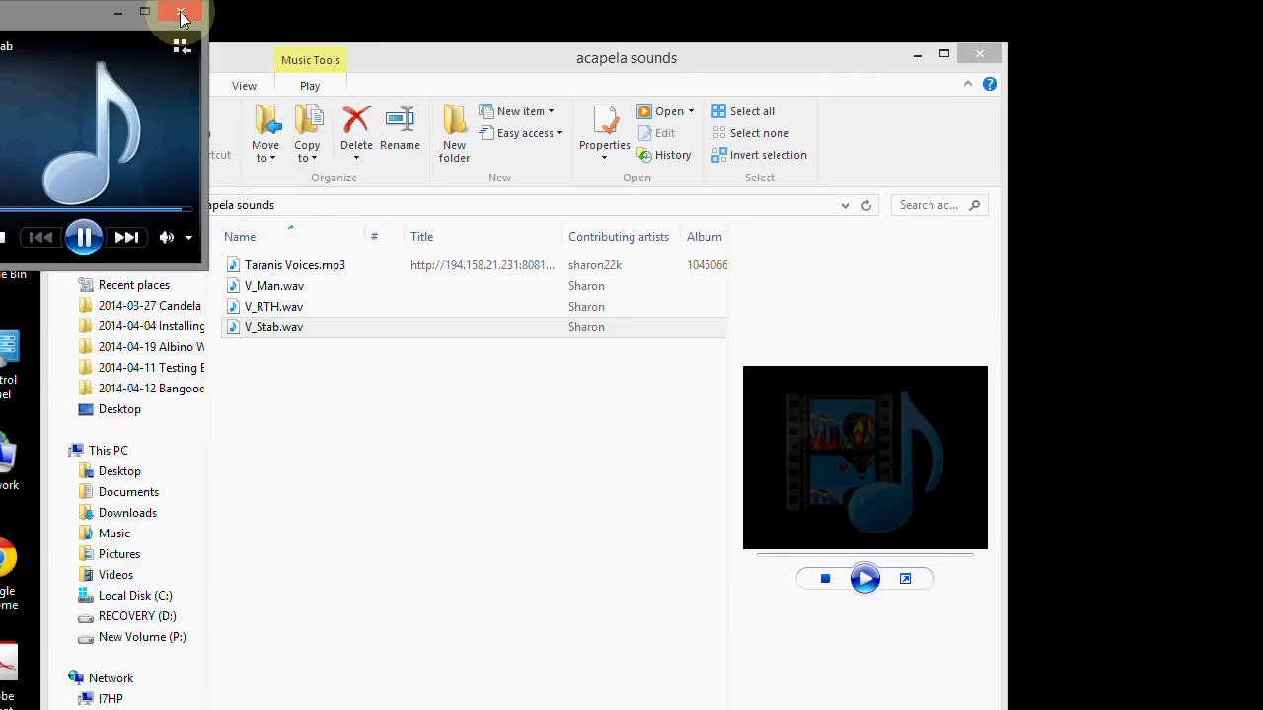
left_click(180, 14)
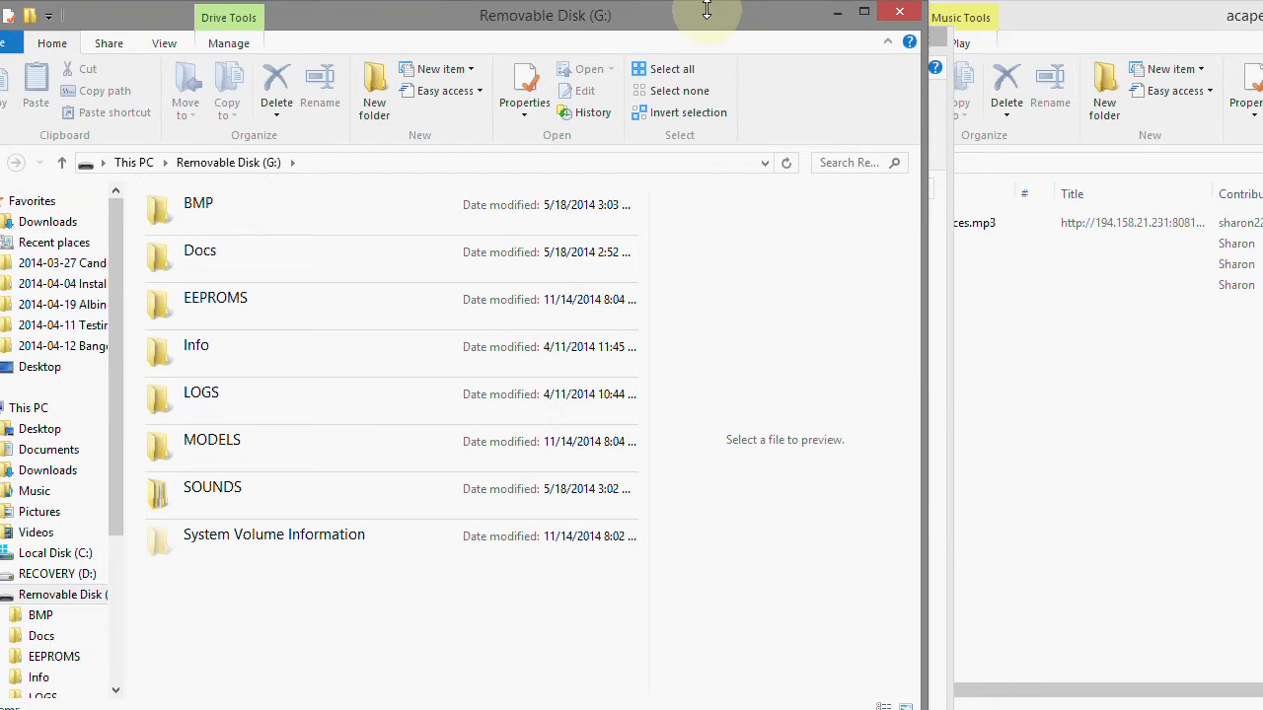
Close the TARANIS (I:) drive window and reposition the Removable Disk (G:) window beside the acapela sounds folder.
left_click_drag(707, 9, 741, 138)
left_click(703, 53)
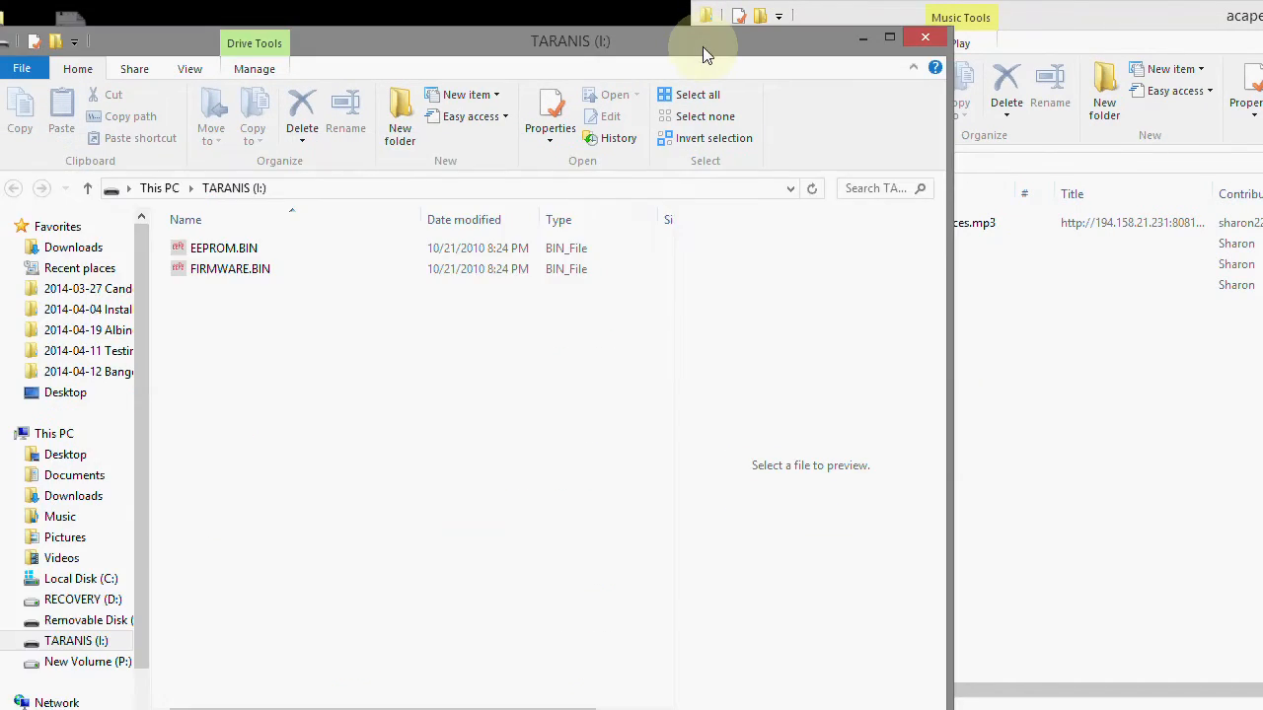
left_click(927, 42)
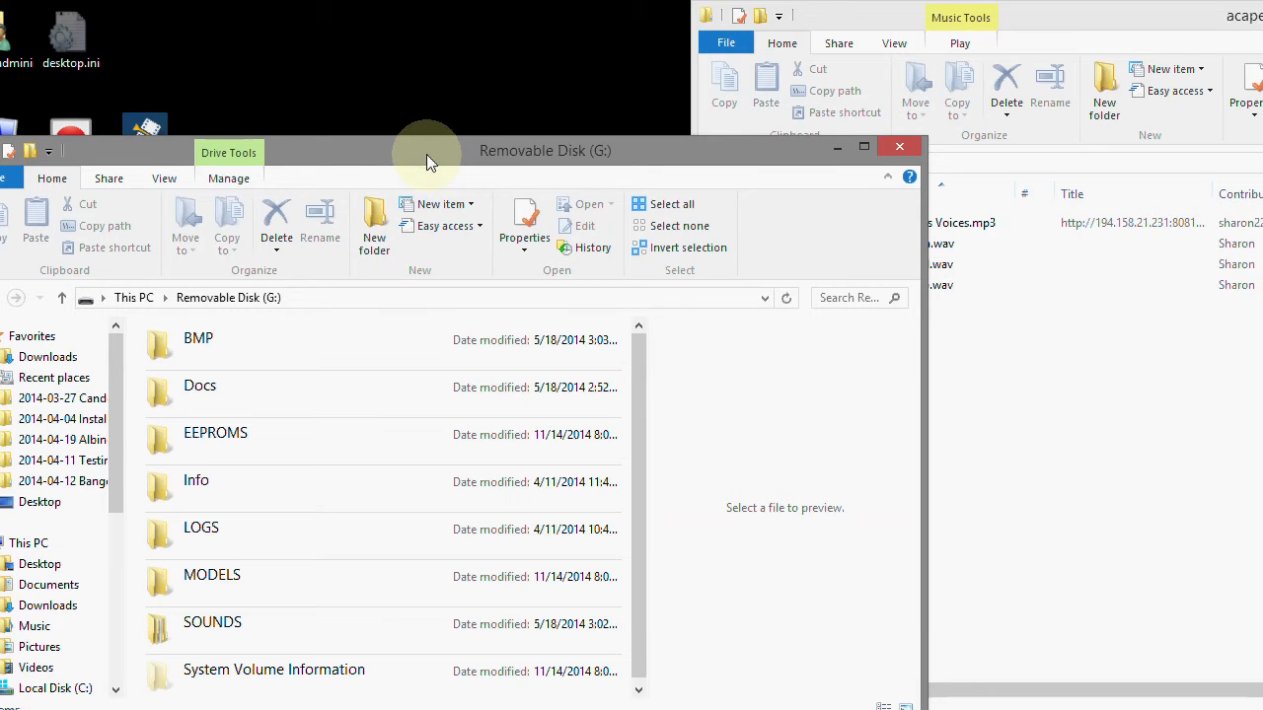
left_click_drag(426, 154, 464, 44)
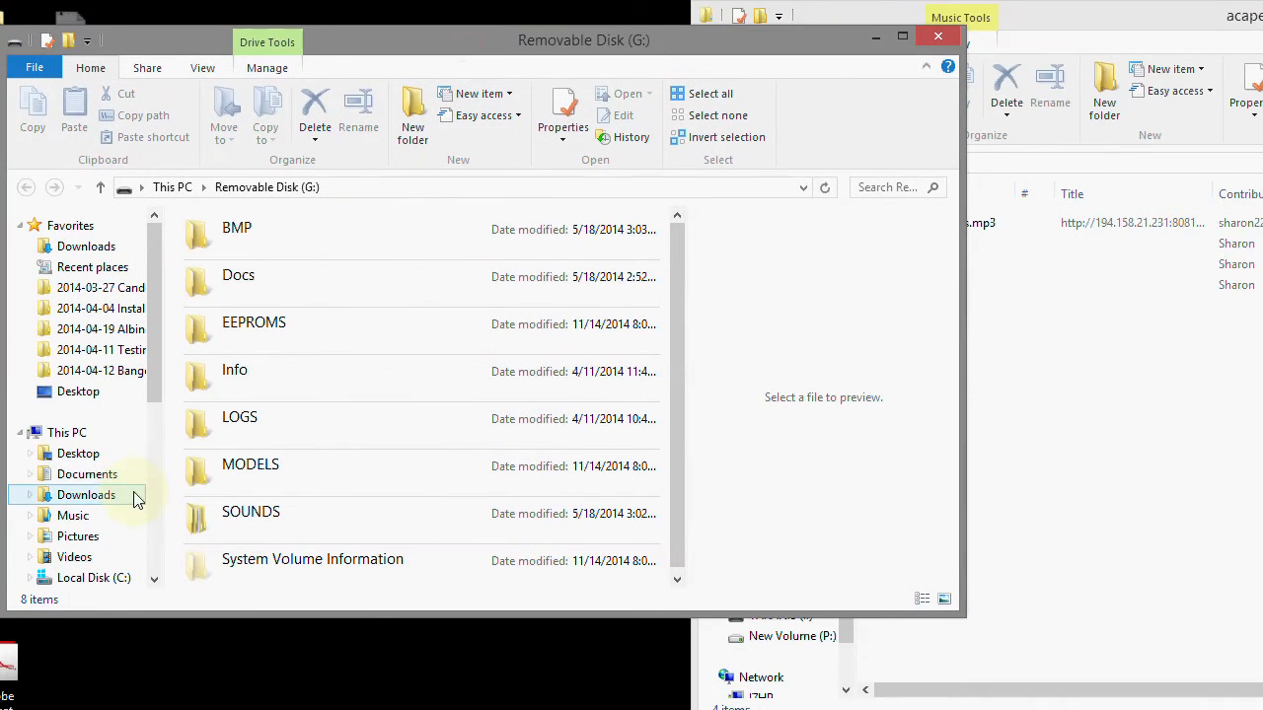
Open the en folder inside SOUNDS on Removable Disk (G:).
double_click(197, 523)
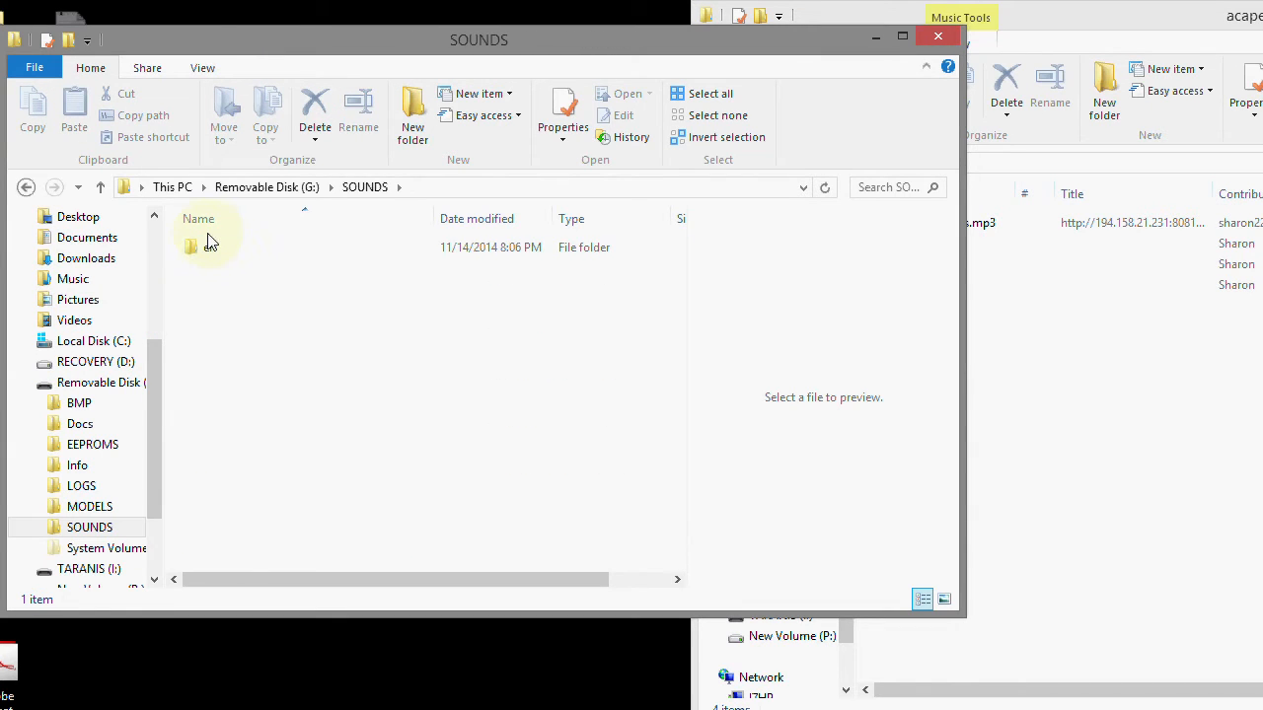
left_click(194, 252)
double_click(194, 248)
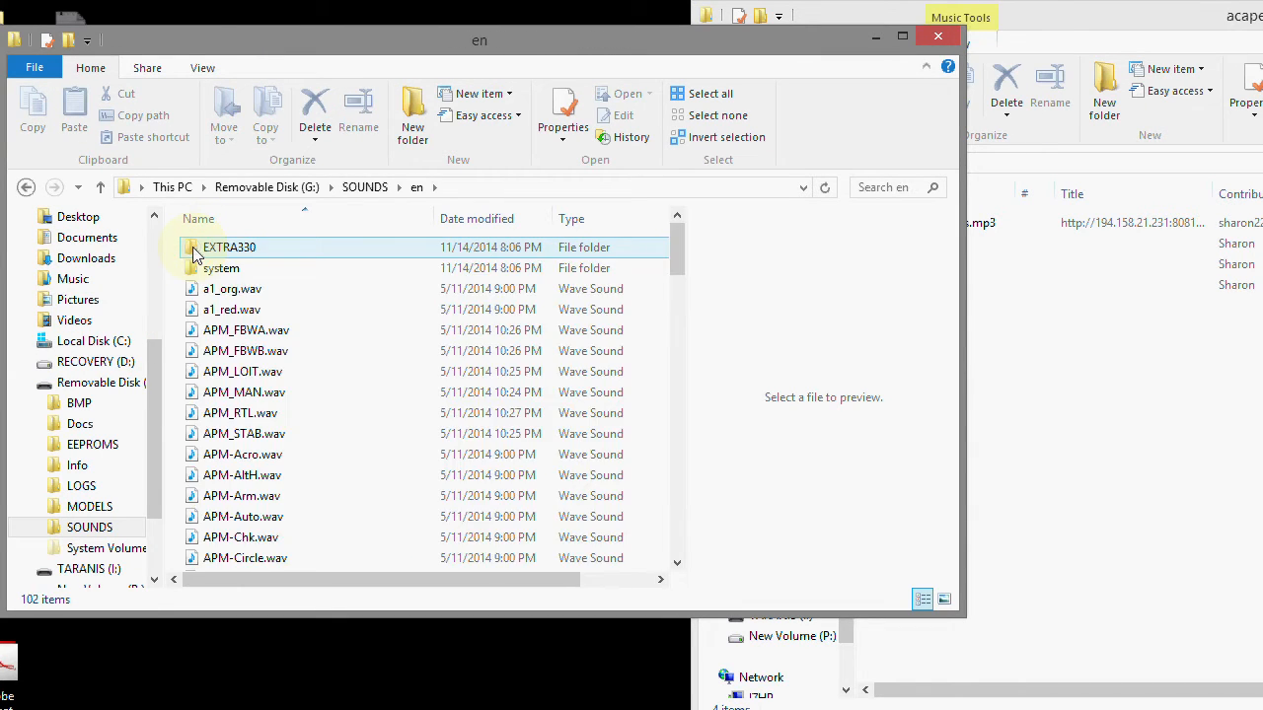
Copy V_Man.wav, V_RTH.wav and V_Stab.wav from acapela sounds into the SD card's en folder, skipping the already existing V_RTH.wav.
left_click(1054, 355)
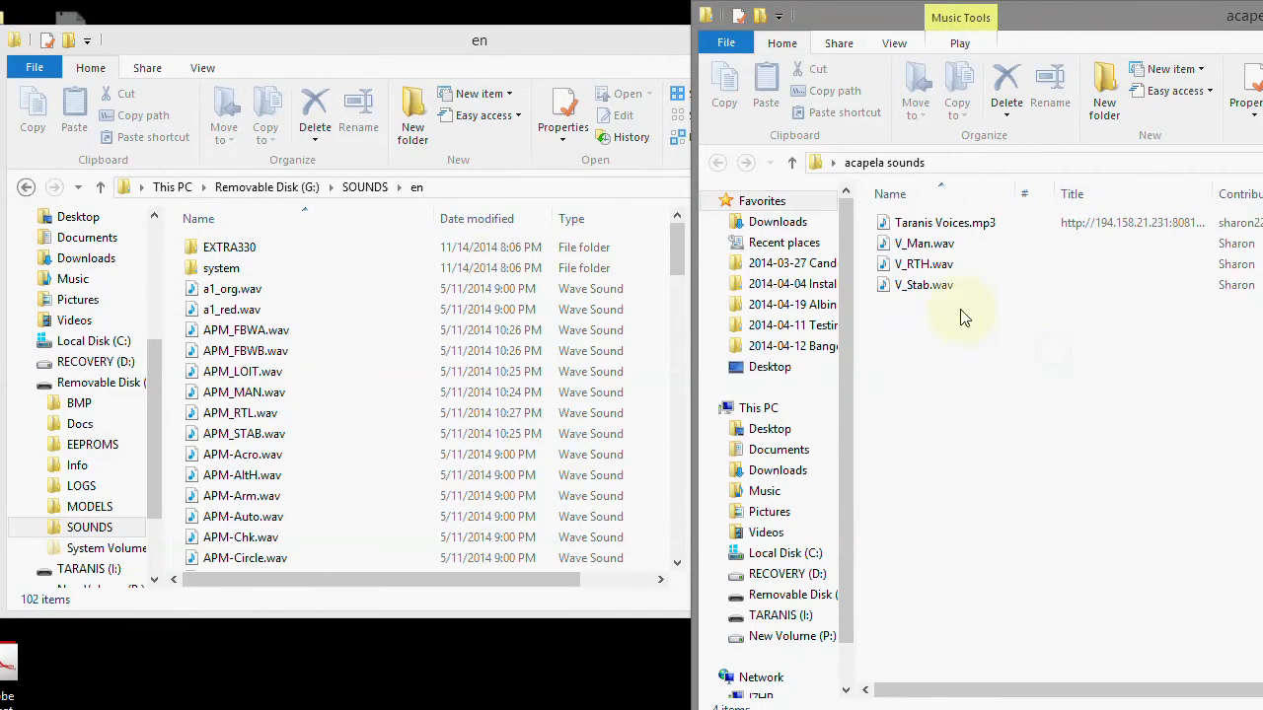
left_click(971, 247)
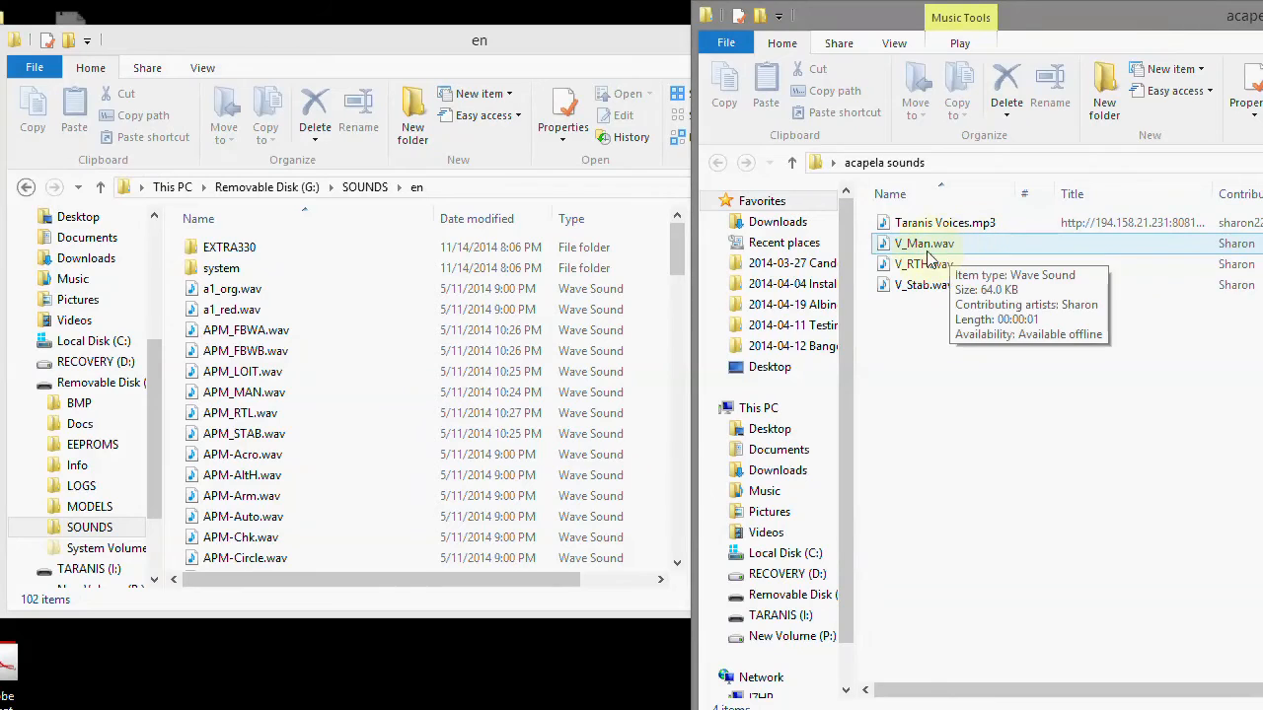
left_click(965, 225)
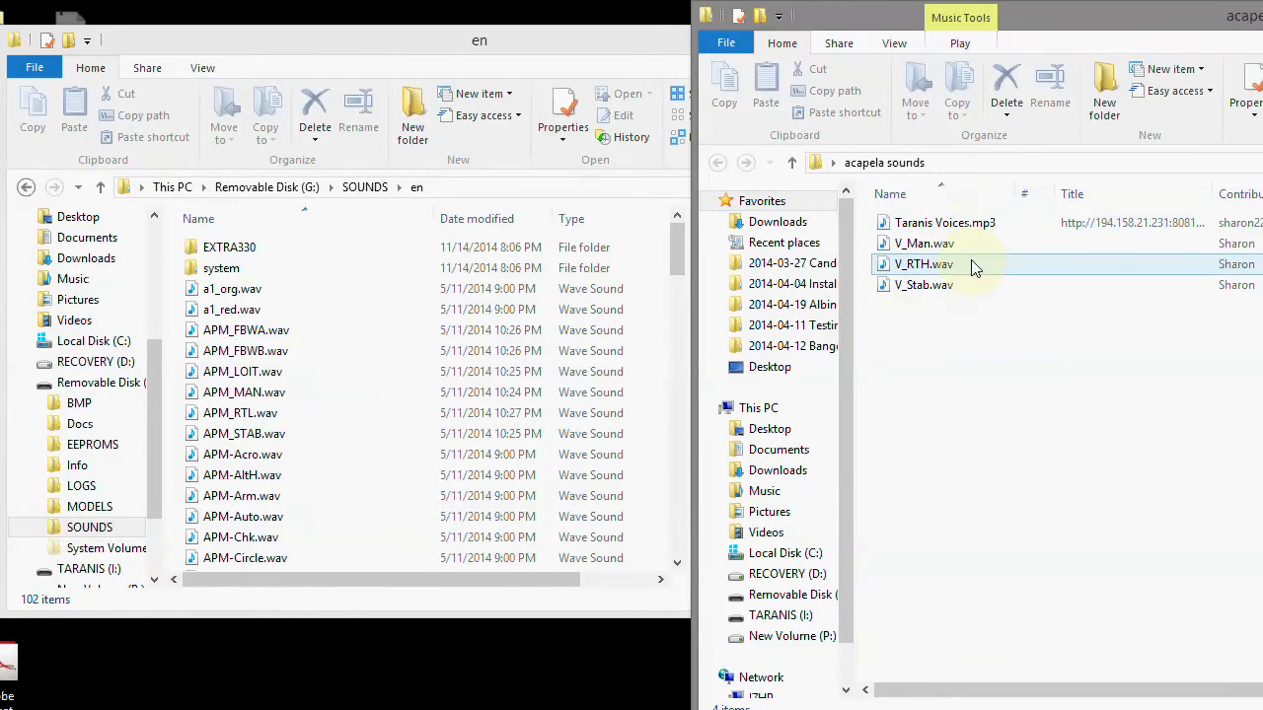
left_click_drag(868, 293, 297, 402)
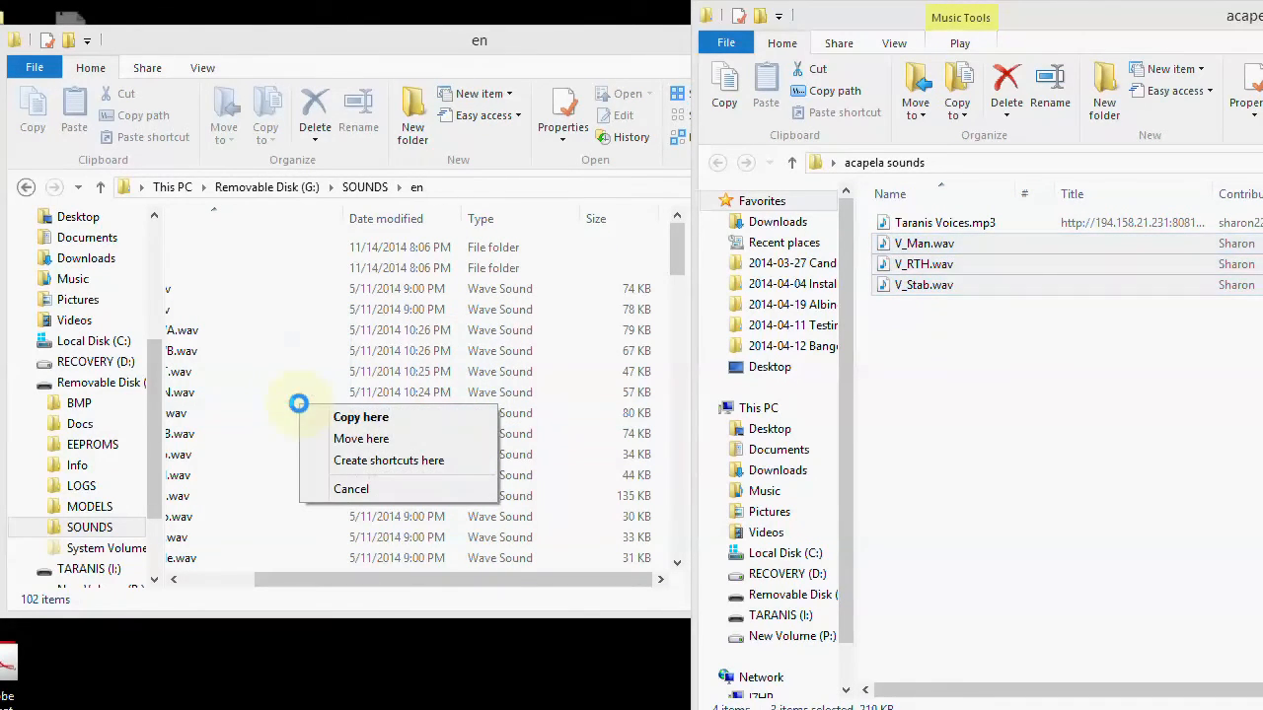
left_click(361, 417)
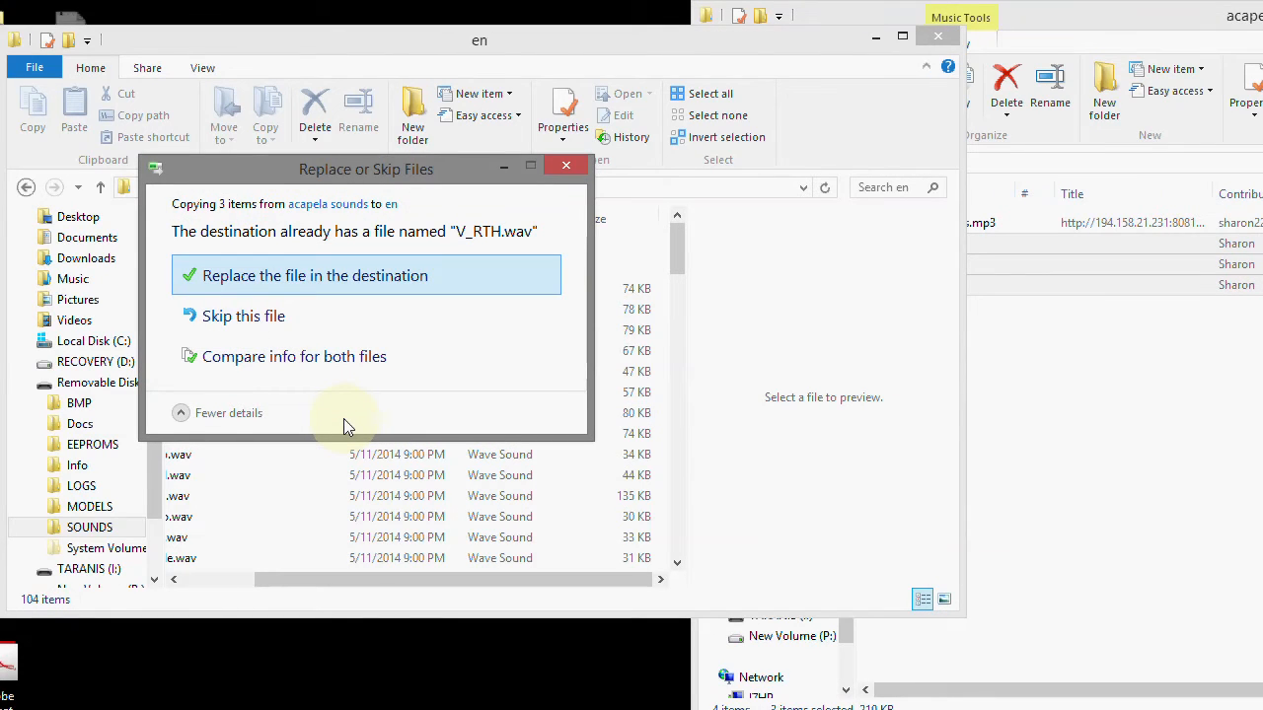
left_click(237, 318)
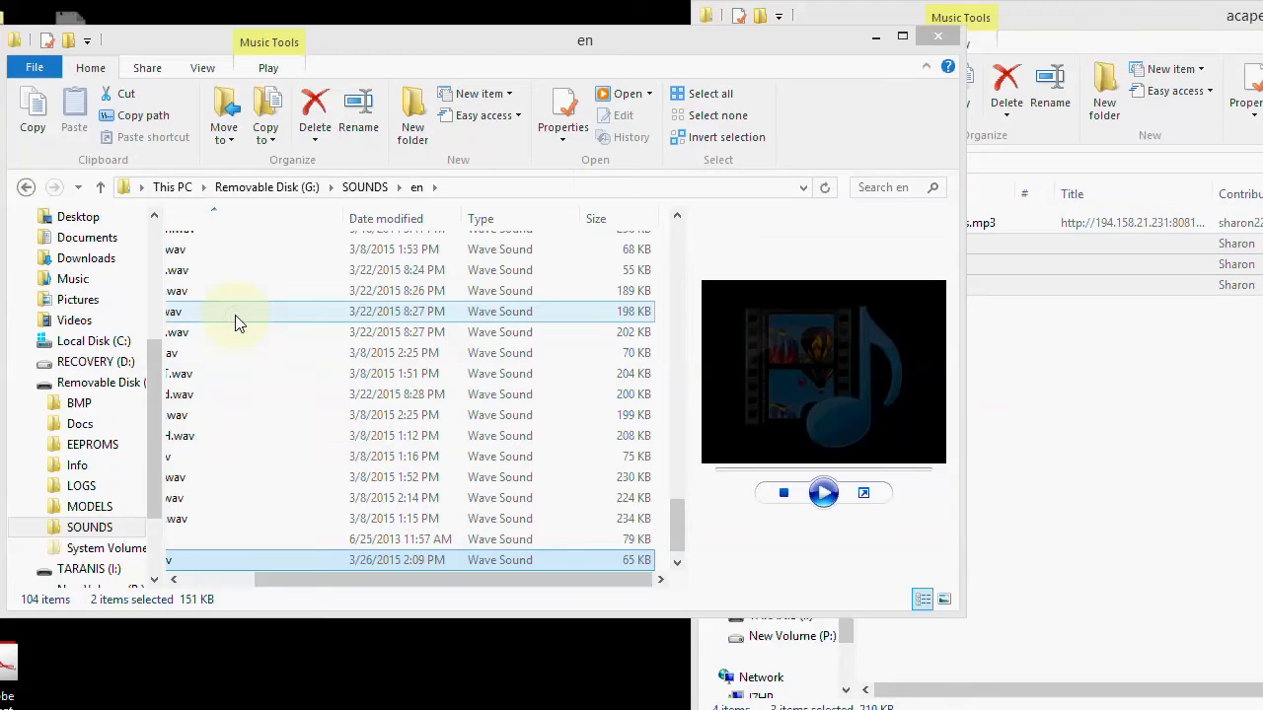